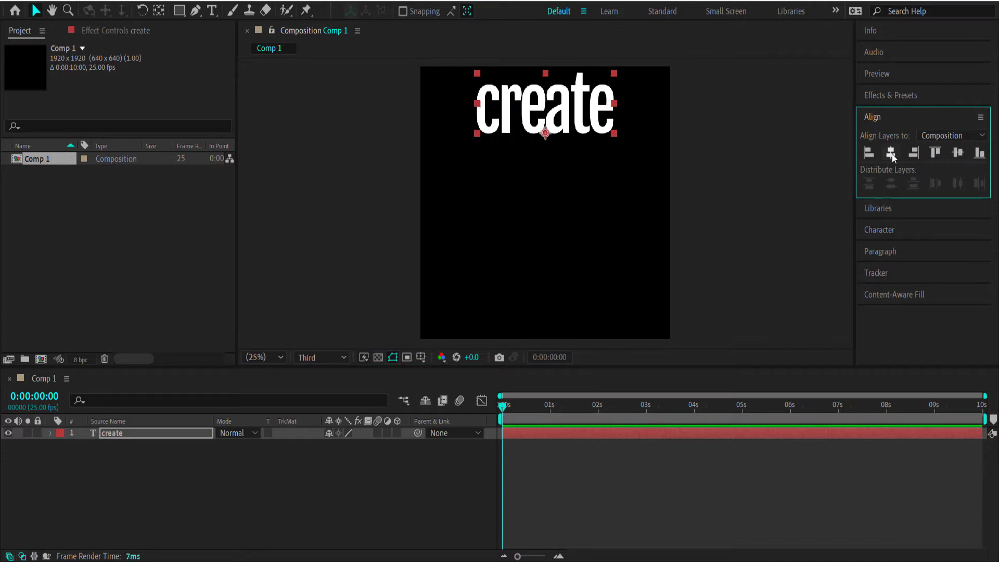
# Select the 'create' text layer and align it to the composition's horizontal centre.
pyautogui.click(152, 432)
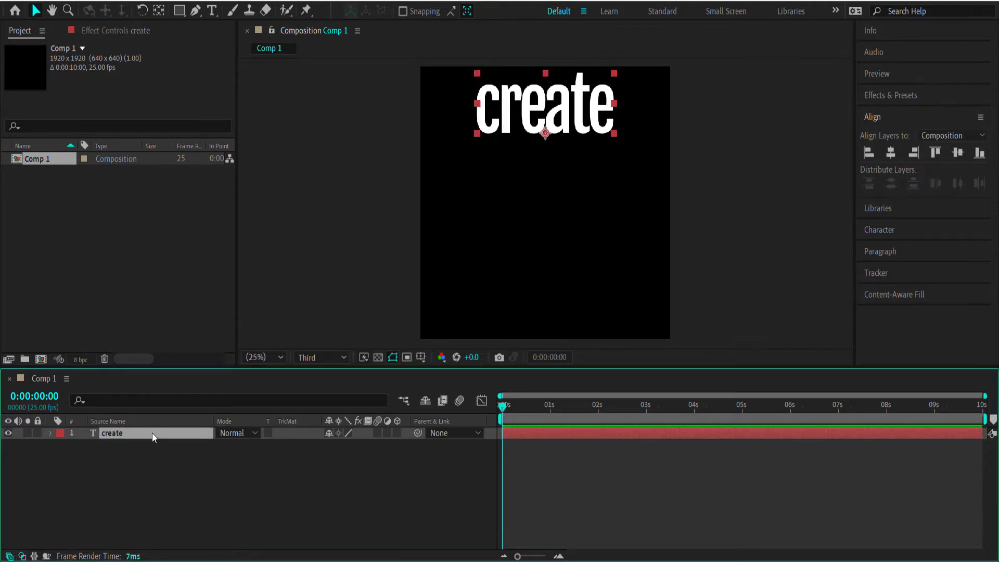
# Apply the CC Scale Wipe effect to the create text.
pyautogui.hotkey('ctrl', 'space')
pyautogui.write('sca')
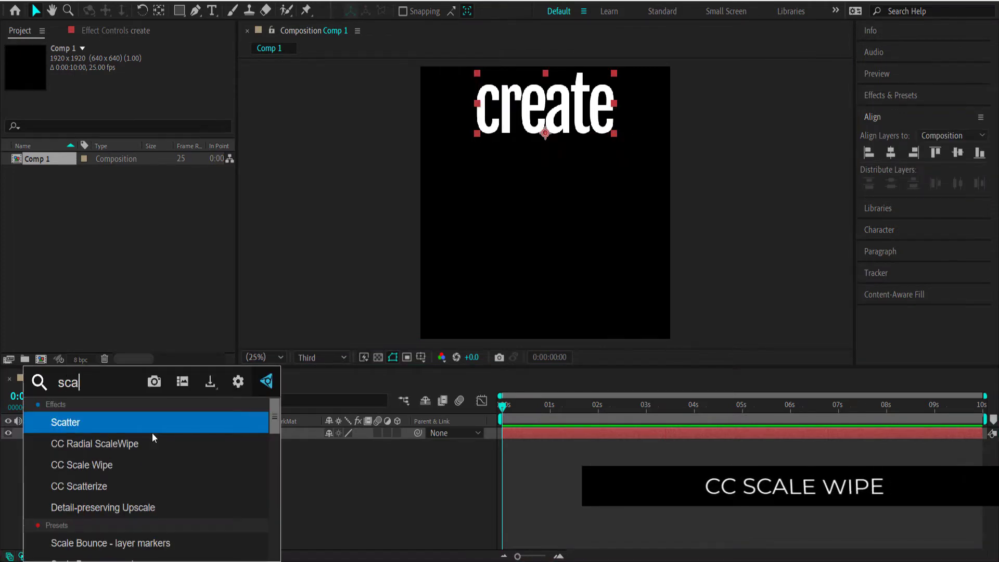
pyautogui.click(131, 466)
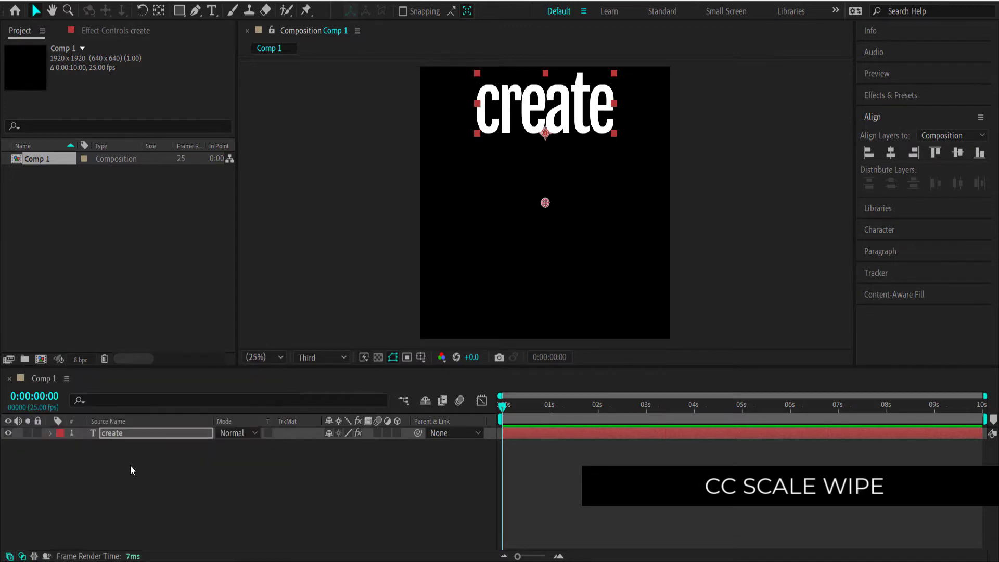
pyautogui.click(113, 31)
# Set CC Scale Wipe Direction to 180° and Stretch to 7.
pyautogui.click(146, 97)
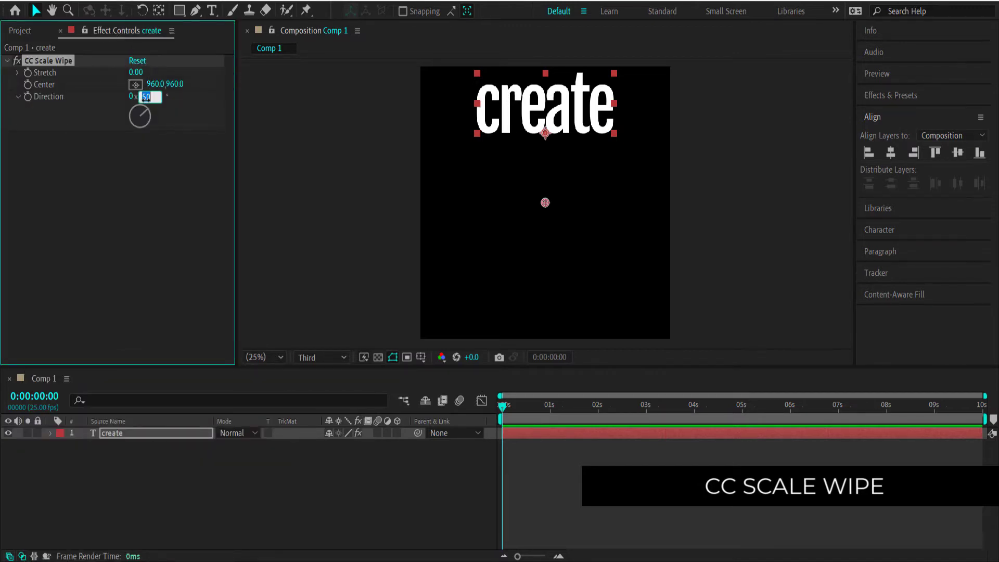
pyautogui.write('180')
pyautogui.press('Return')
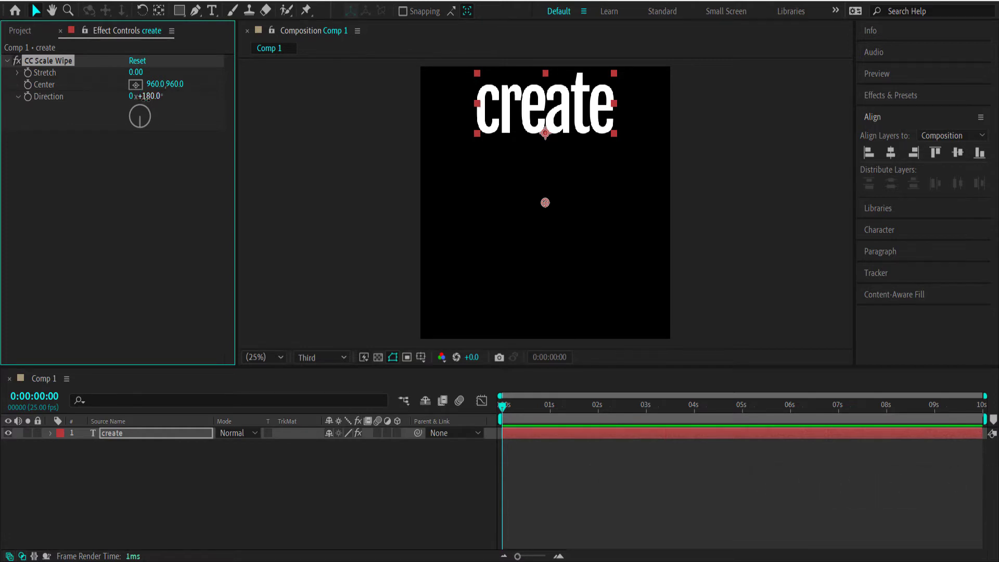
pyautogui.click(136, 73)
pyautogui.write('7')
pyautogui.press('Return')
# Place the CC Scale Wipe center on the letters at about 964,308.
pyautogui.click(135, 84)
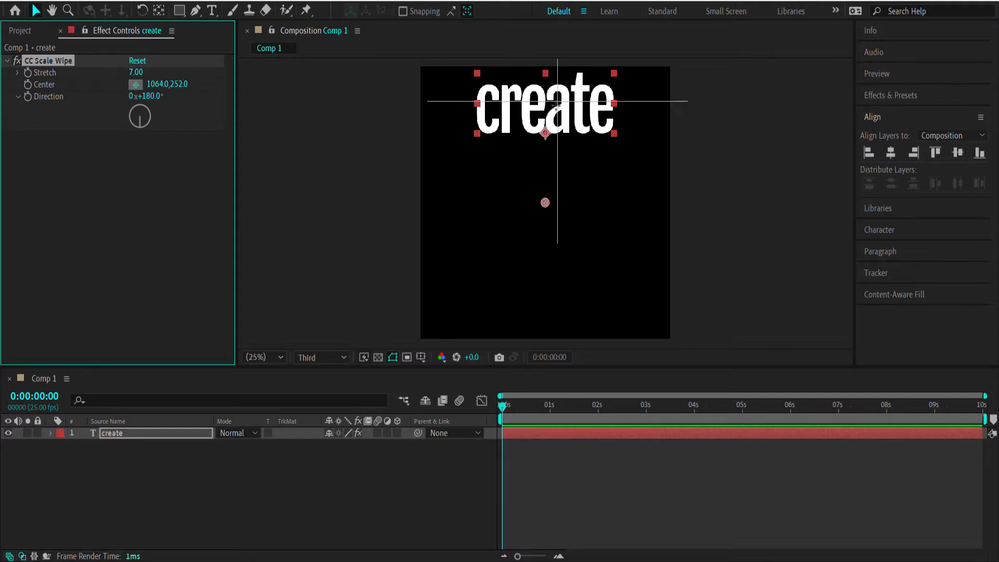
pyautogui.click(546, 105)
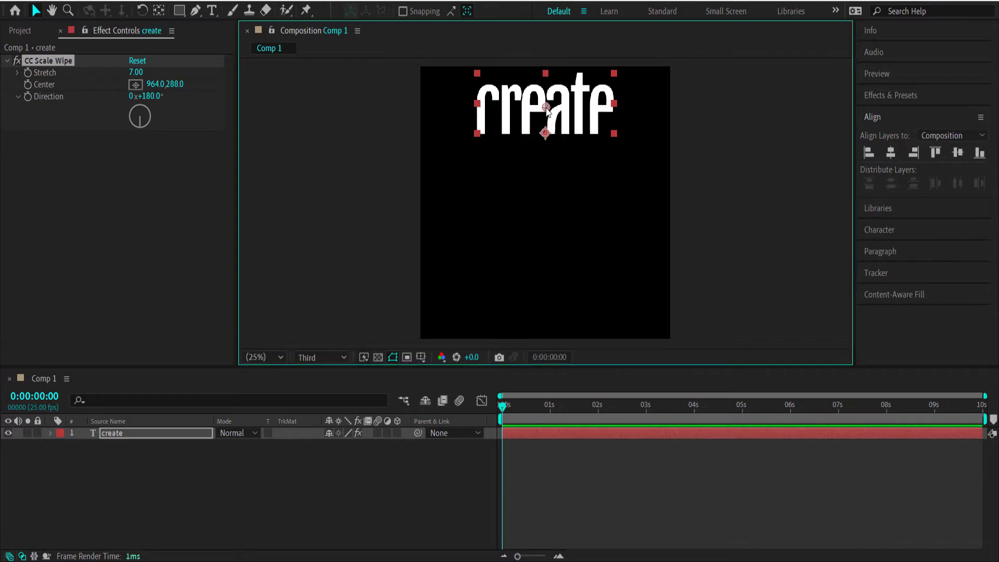
pyautogui.moveTo(546, 107); pyautogui.dragTo(548, 115)
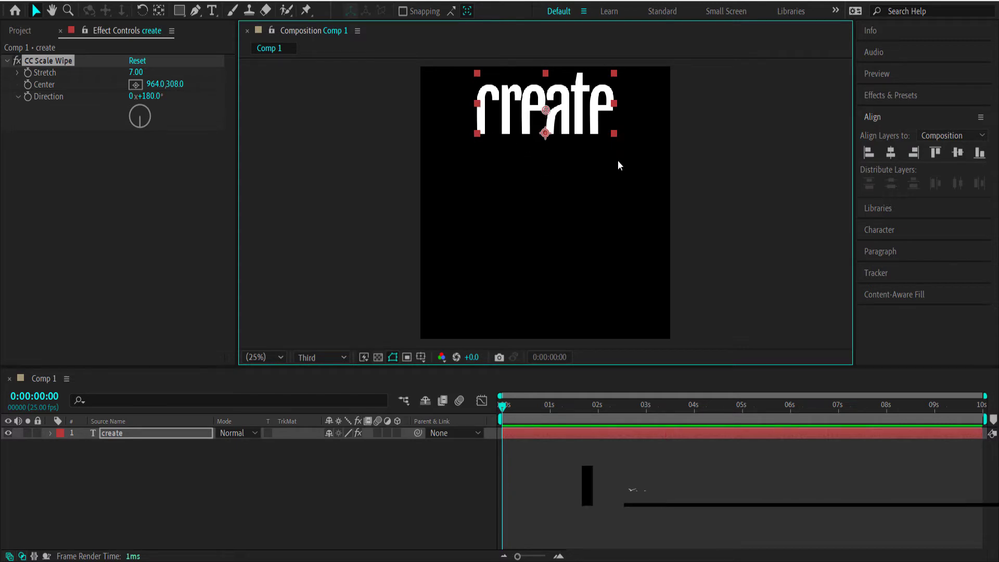
pyautogui.click(144, 435)
pyautogui.hotkey('ctrl', 'space')
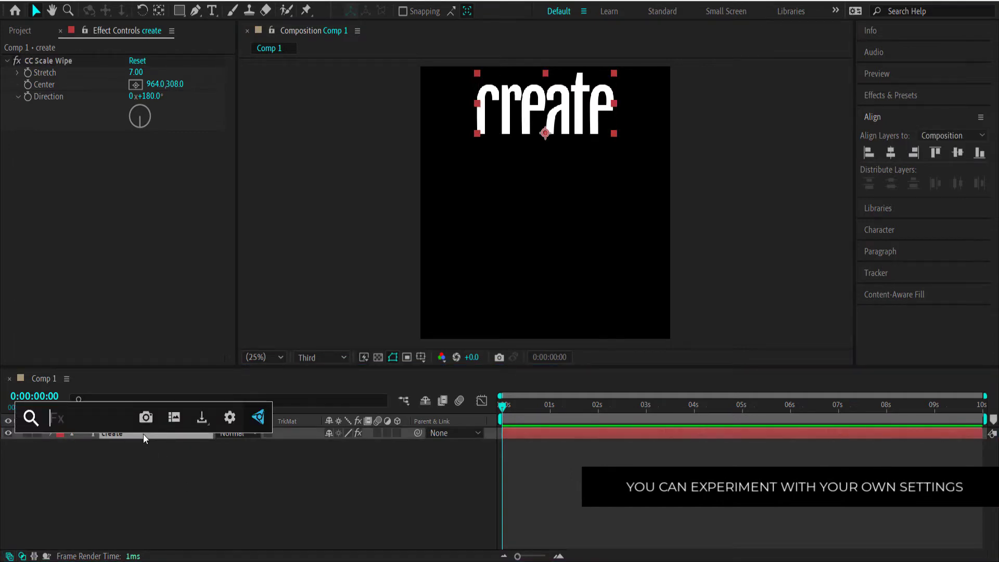
# Add CC Composite to the text and move it above CC Scale Wipe.
pyautogui.write('comp')
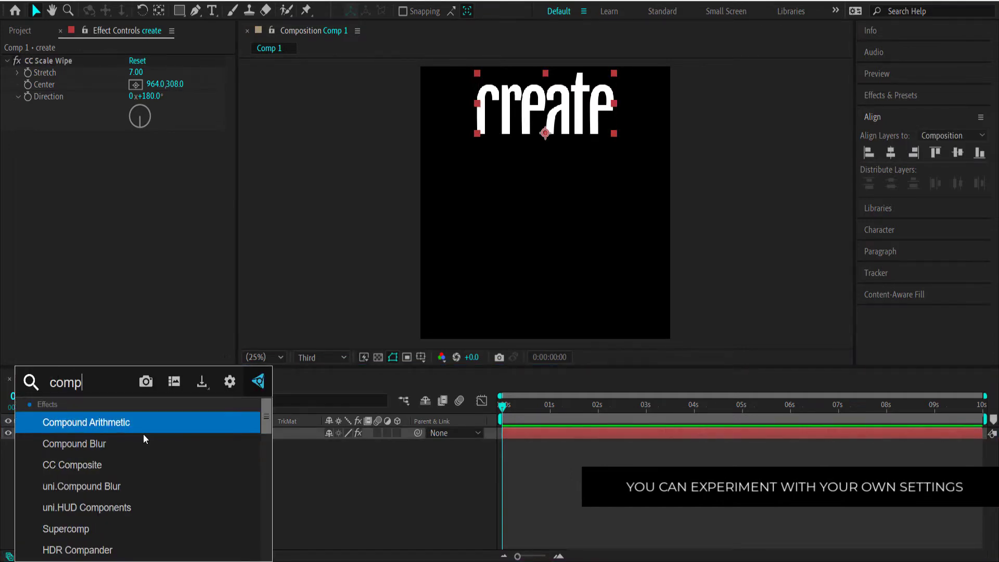
pyautogui.click(115, 460)
pyautogui.moveTo(43, 136); pyautogui.dragTo(46, 59)
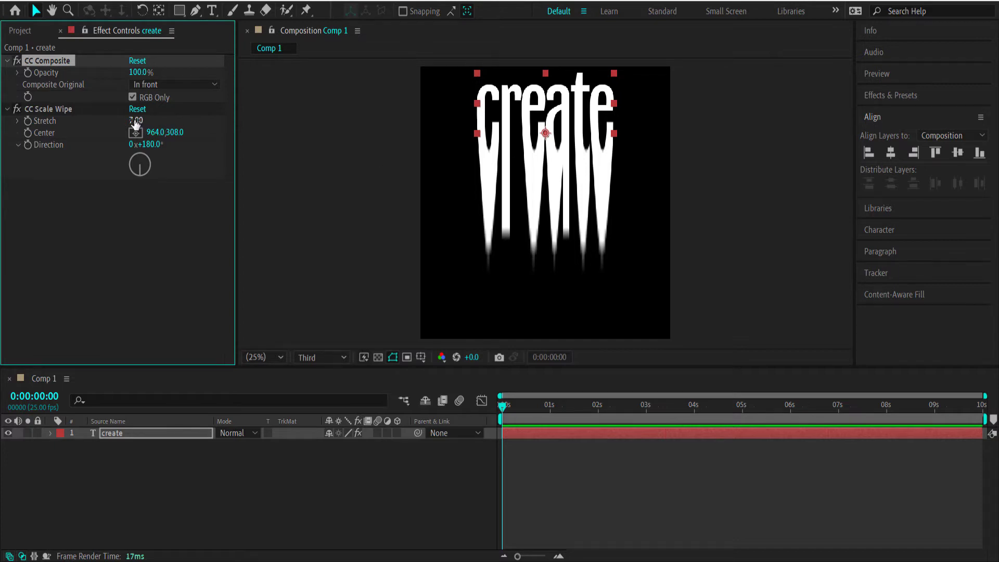
# Raise the CC Scale Wipe Stretch to 8 so the letters drip further.
pyautogui.moveTo(136, 123); pyautogui.dragTo(137, 119)
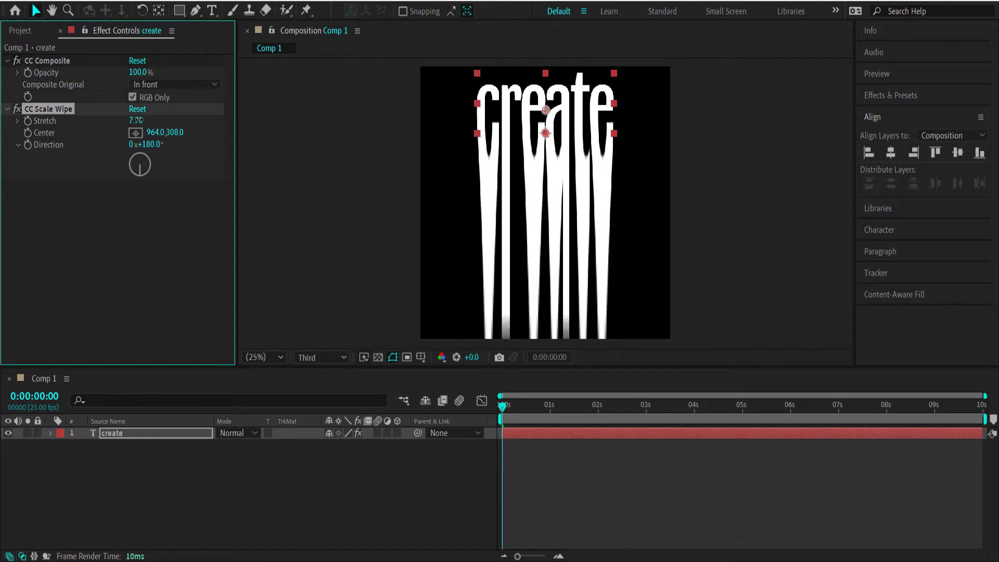
pyautogui.click(136, 121)
pyautogui.write('8')
pyautogui.press('Return')
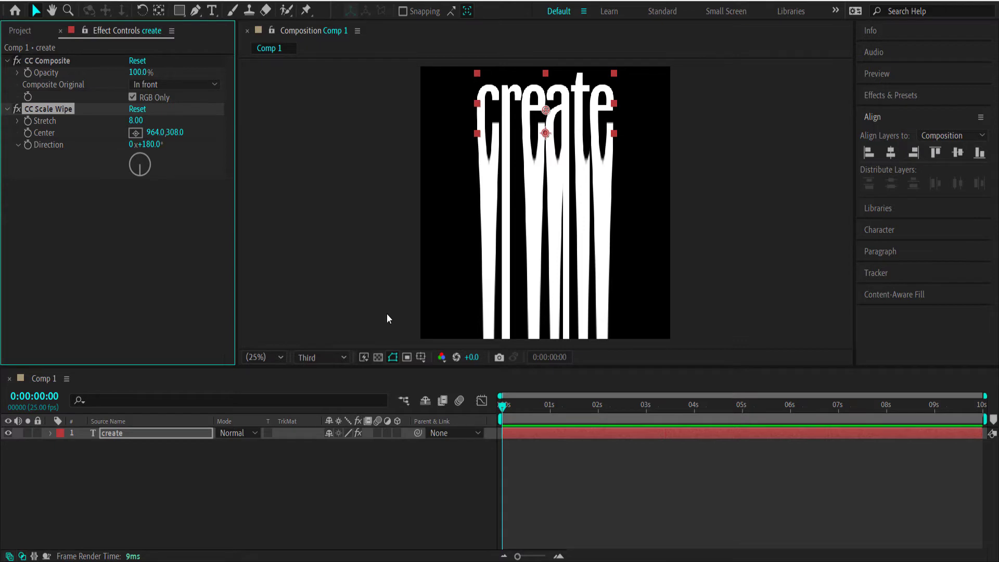
pyautogui.hotkey('ctrl', 'space')
# Add Wave Warp to the text with Direction 180° and Wave Speed 0.
pyautogui.write('wave')
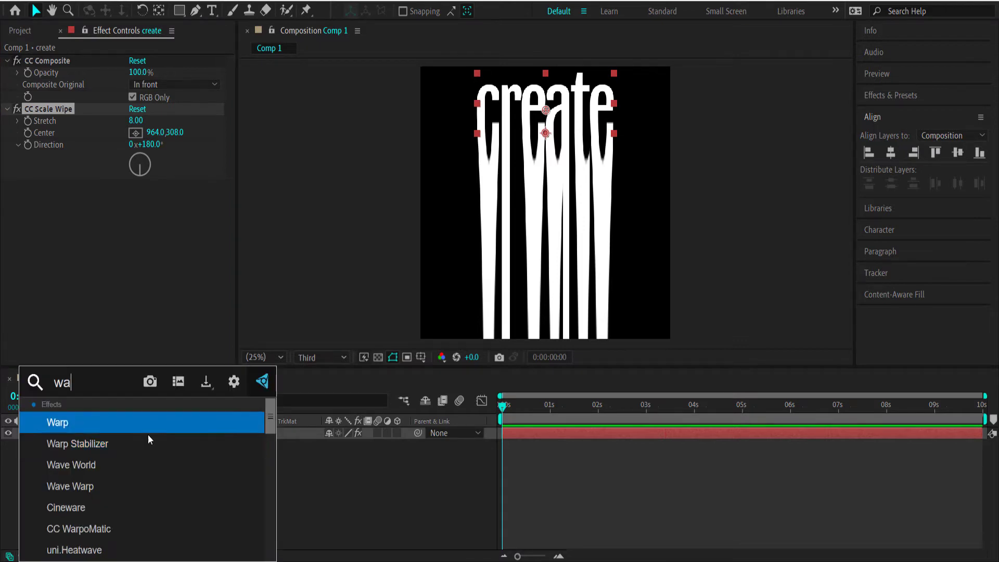
pyautogui.click(116, 440)
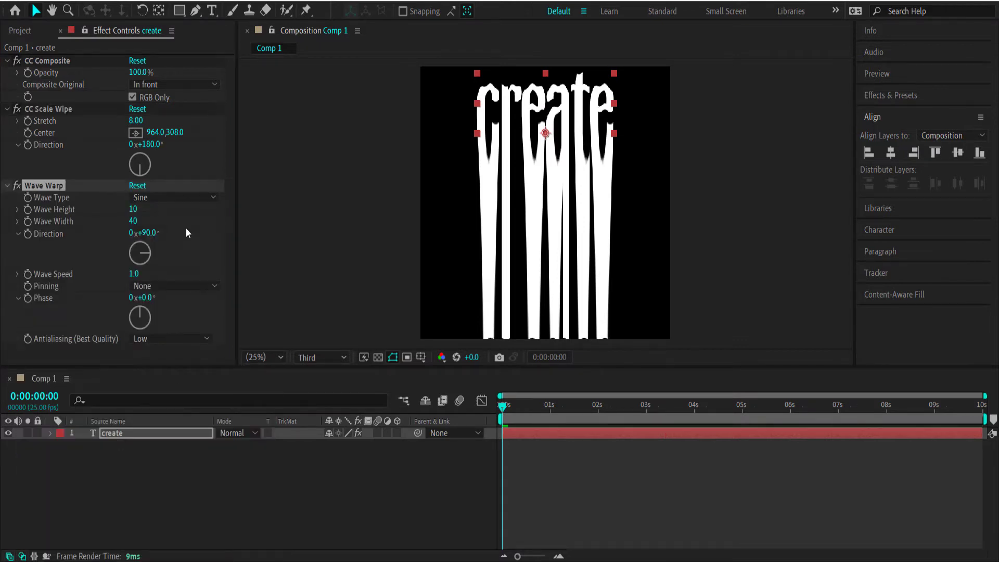
pyautogui.click(146, 233)
pyautogui.write('180')
pyautogui.press('Return')
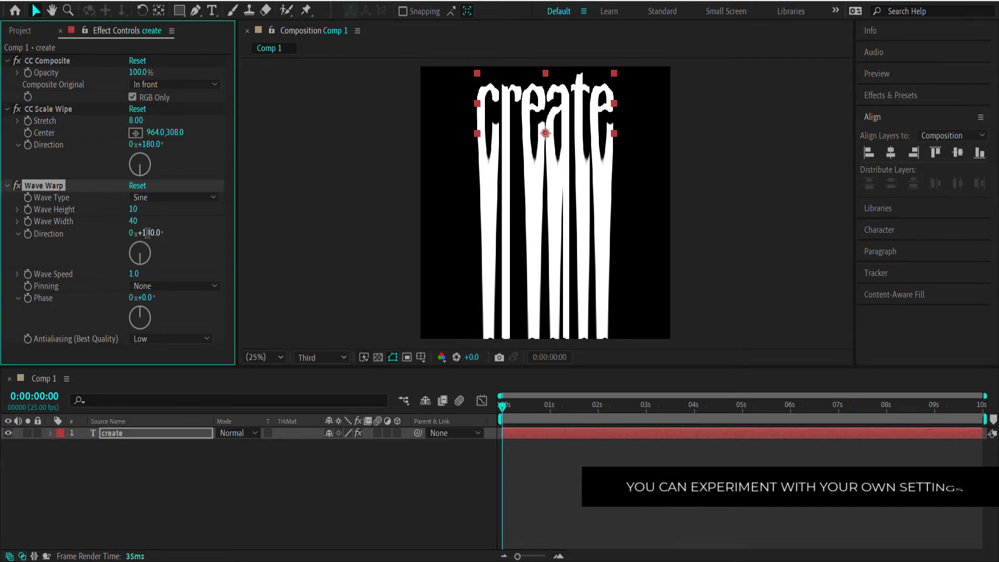
pyautogui.click(134, 274)
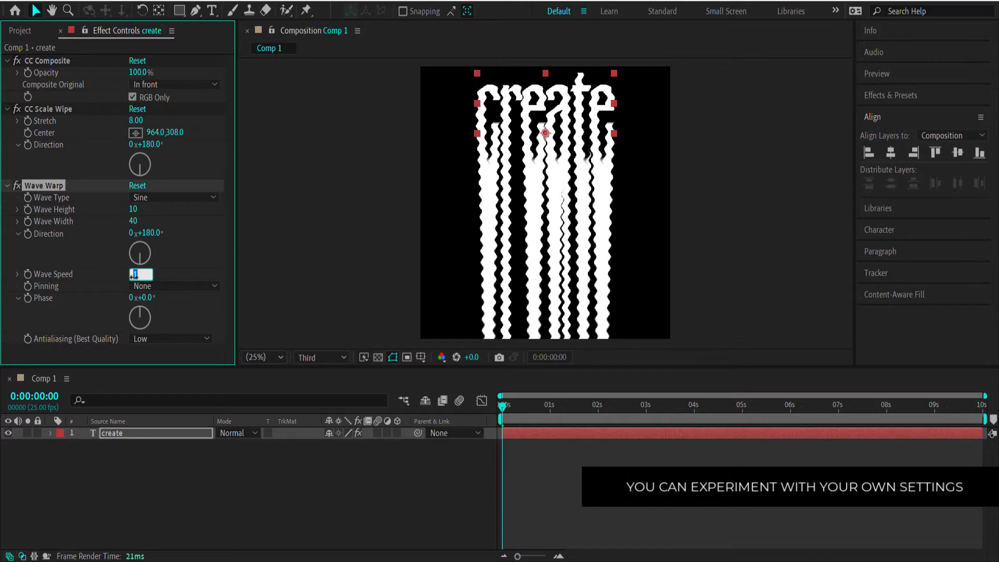
pyautogui.press('Return')
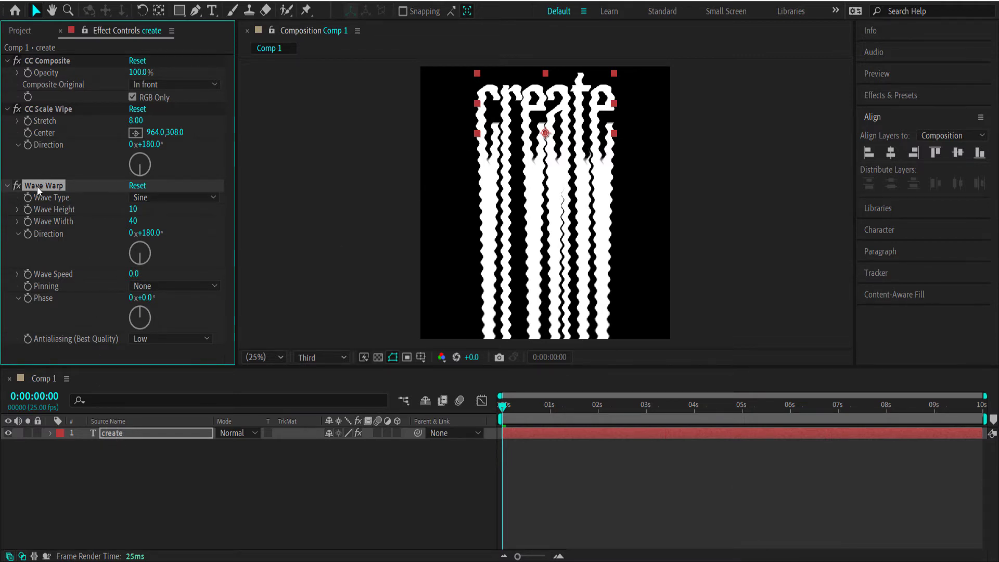
pyautogui.click(180, 11)
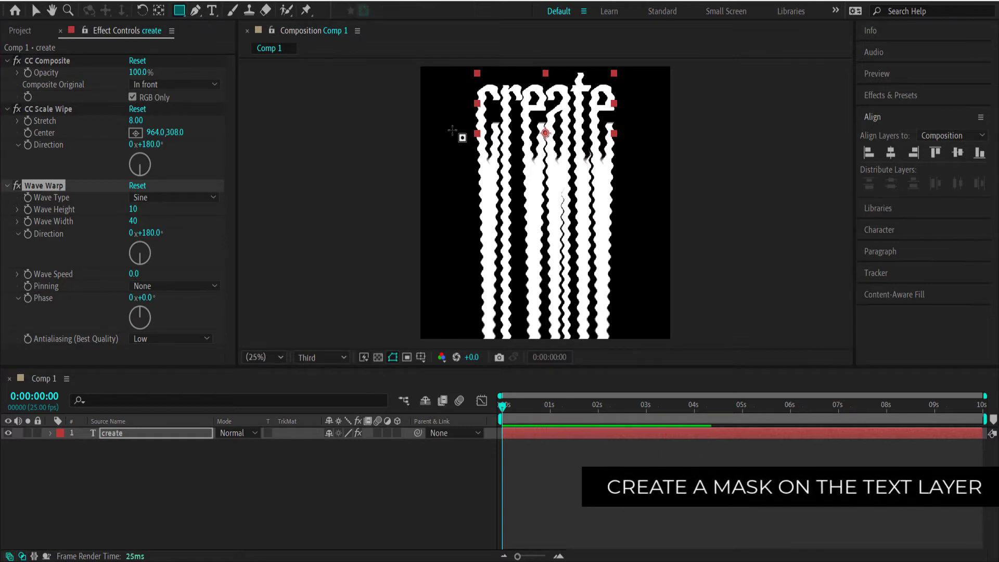
# Draw rectangle Mask 1 over the drips, limit Wave Warp to it, and lower its top edge.
pyautogui.moveTo(451, 128); pyautogui.dragTo(669, 171)
pyautogui.moveTo(657, 223); pyautogui.dragTo(646, 347)
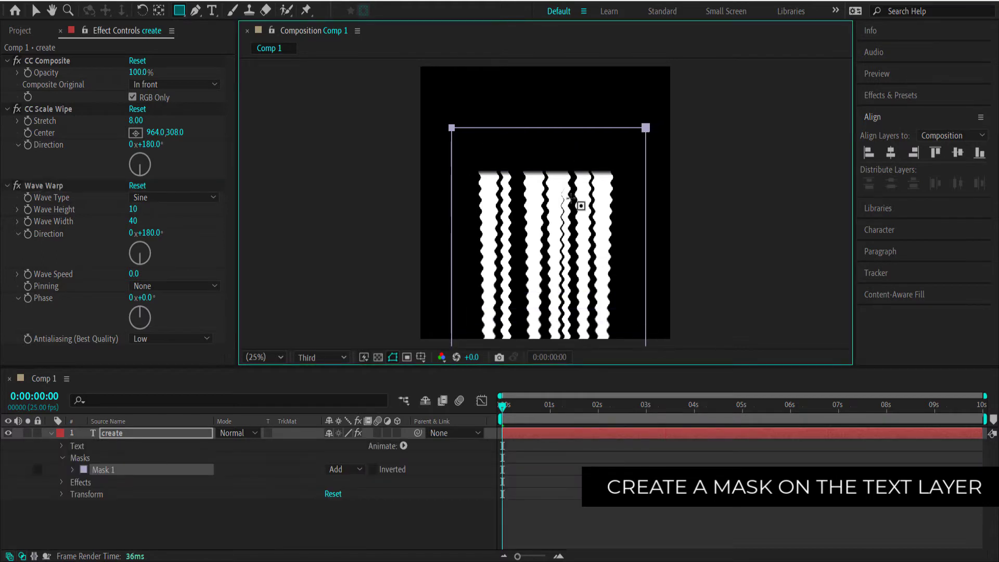
pyautogui.click(61, 482)
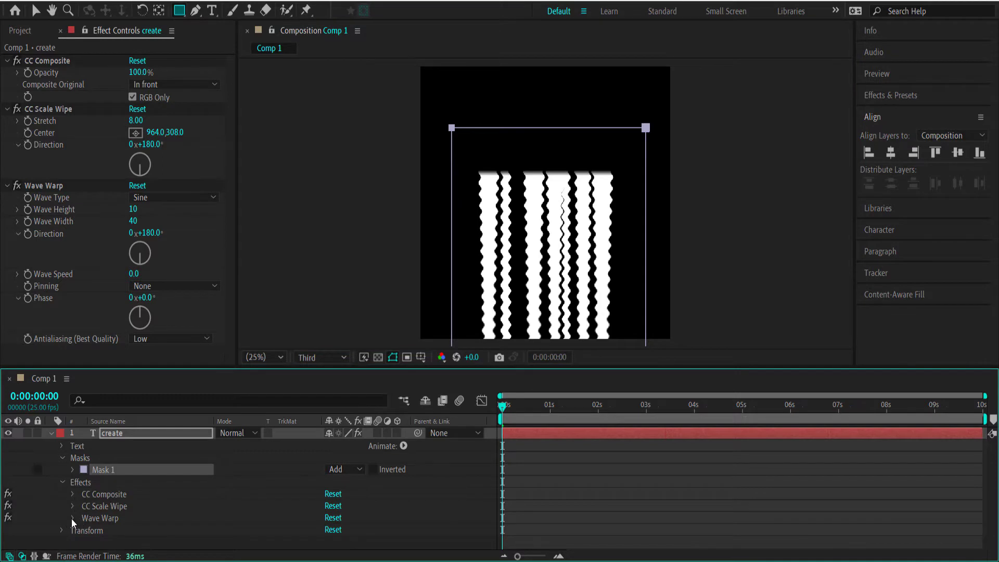
pyautogui.click(72, 518)
pyautogui.scroll(-4, 130, 501)
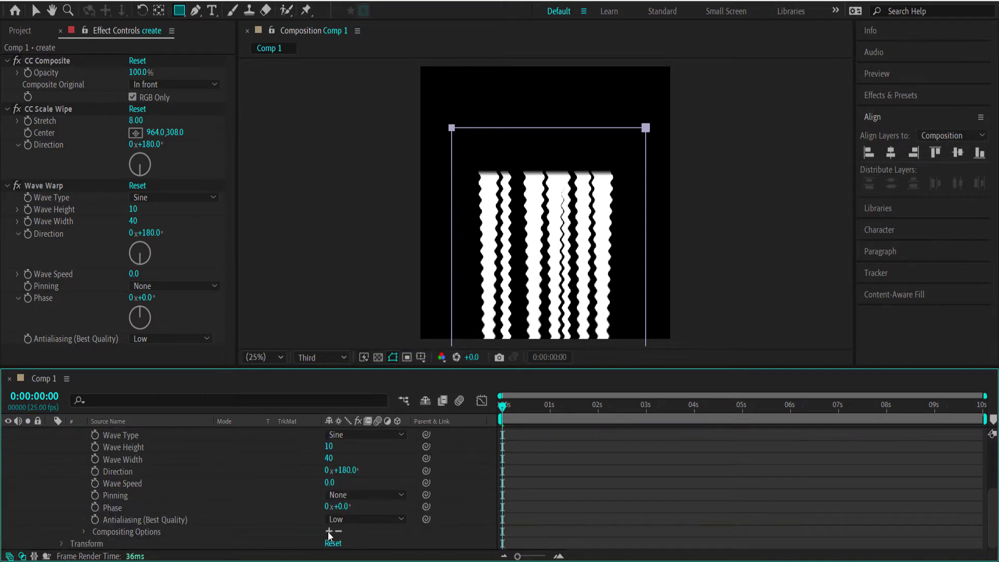
pyautogui.click(328, 532)
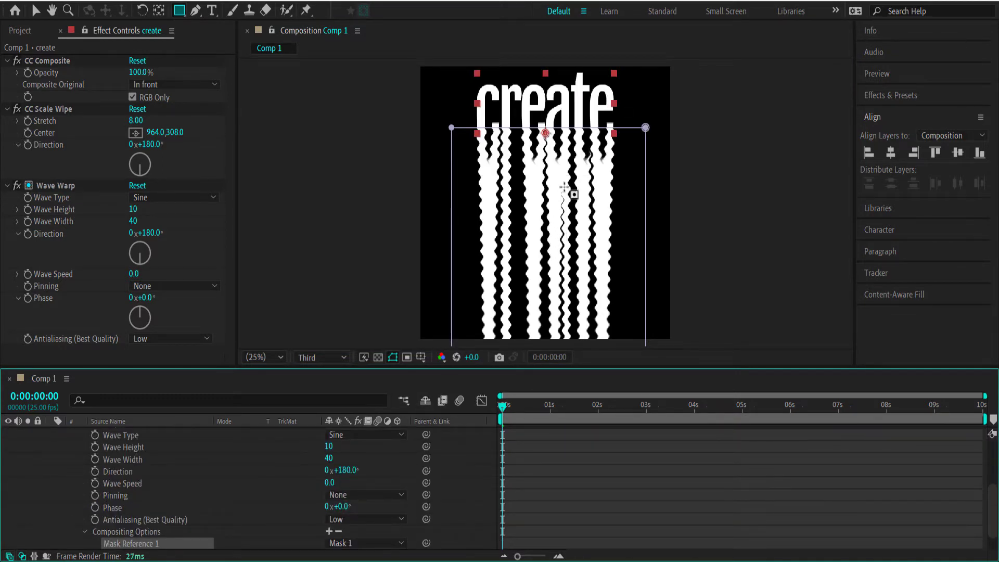
pyautogui.press('v')
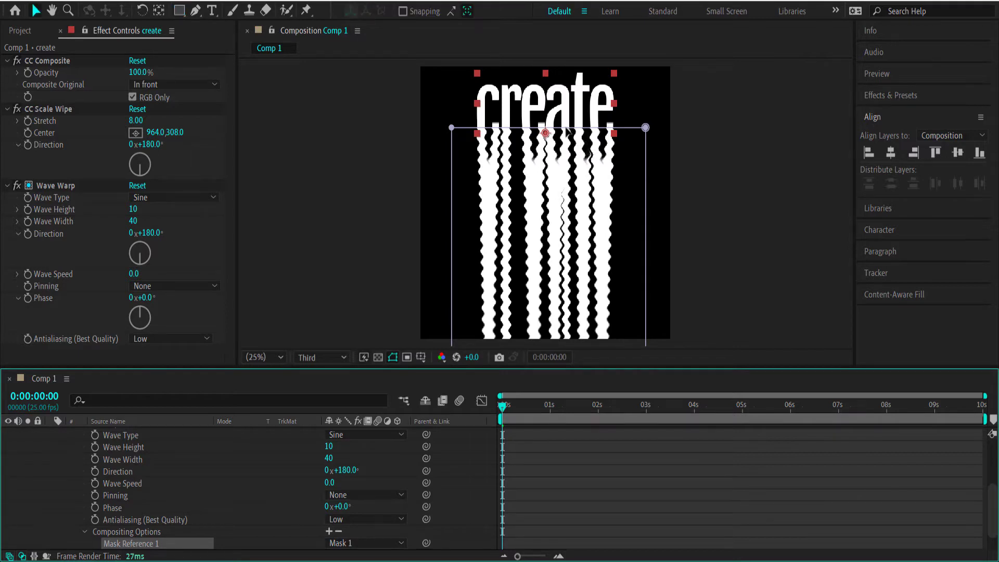
pyautogui.moveTo(565, 130); pyautogui.dragTo(566, 136)
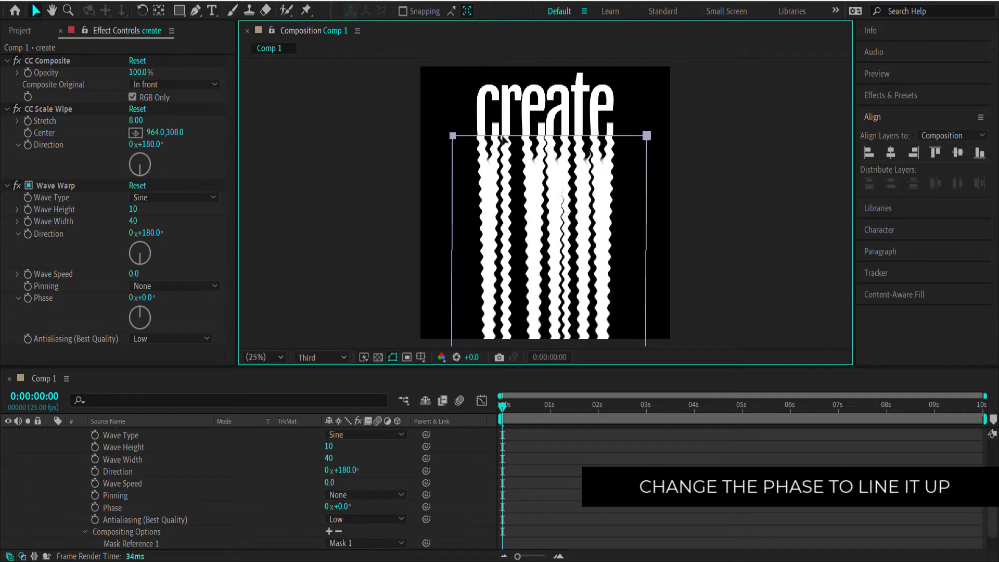
# Scrub Wave Warp's Phase to 106° so the wavy drips line up under the letters.
pyautogui.scroll(7, 503, 139)
pyautogui.scroll(-1, 501, 136)
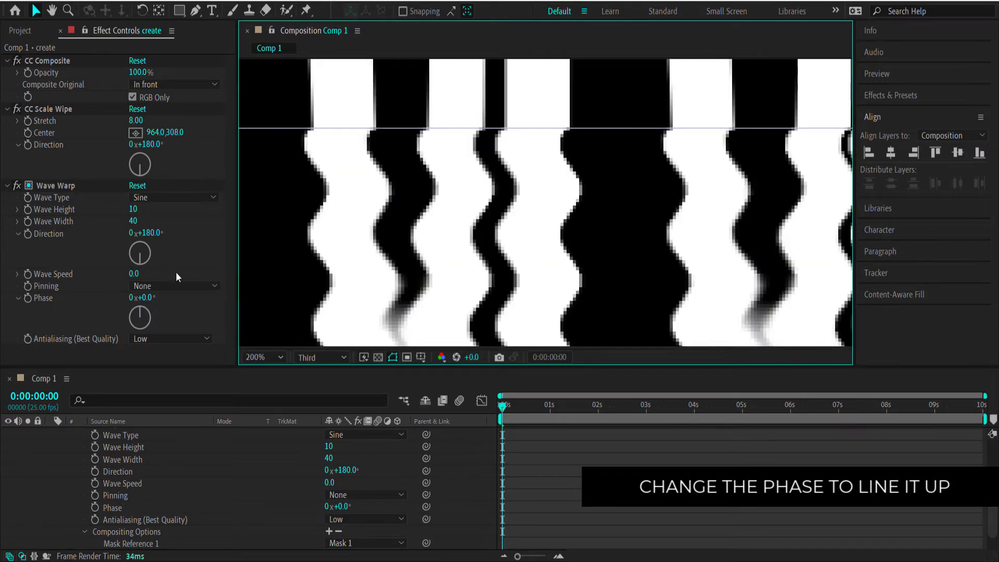
pyautogui.moveTo(147, 298); pyautogui.dragTo(202, 285)
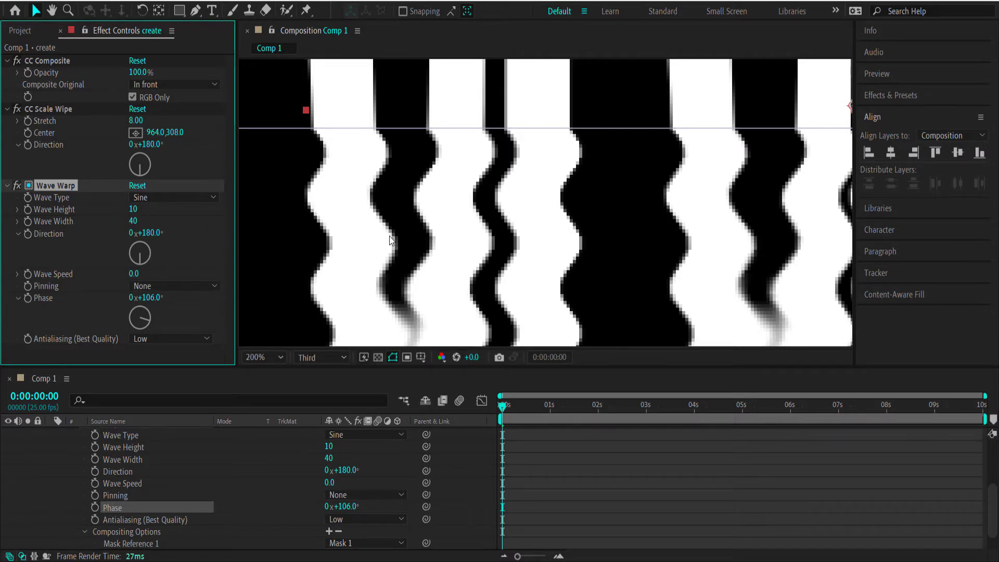
pyautogui.scroll(-3, 553, 207)
pyautogui.click(819, 118)
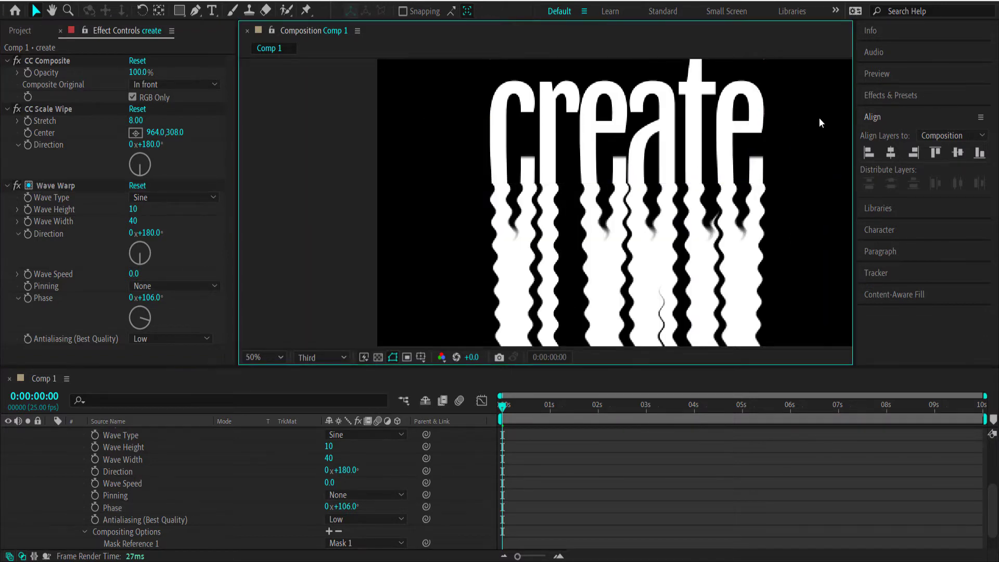
pyautogui.scroll(-2, 795, 136)
pyautogui.scroll(2, 801, 141)
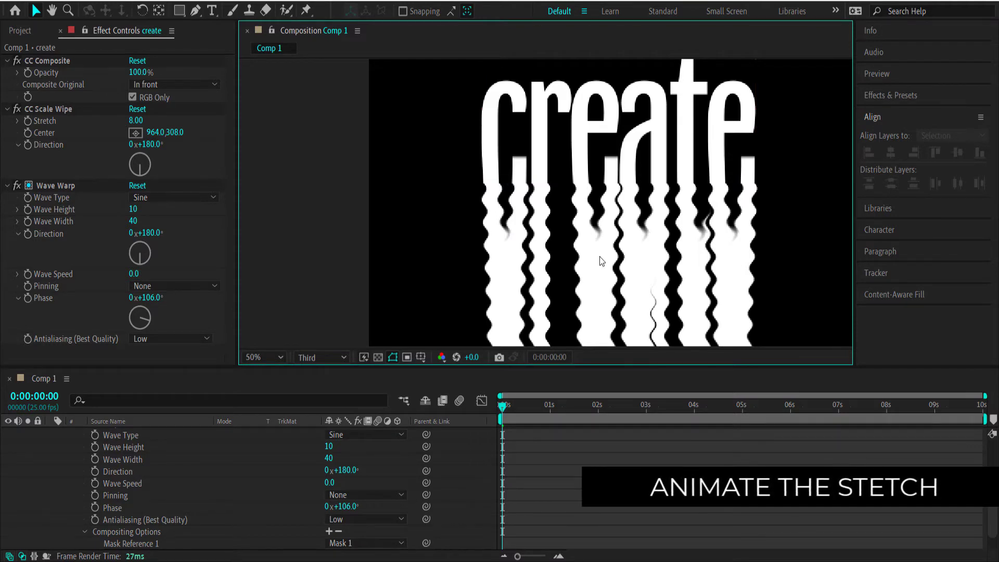
# Keyframe CC Scale Wipe Stretch at 8 at one second and 0 at the start.
pyautogui.click(502, 407)
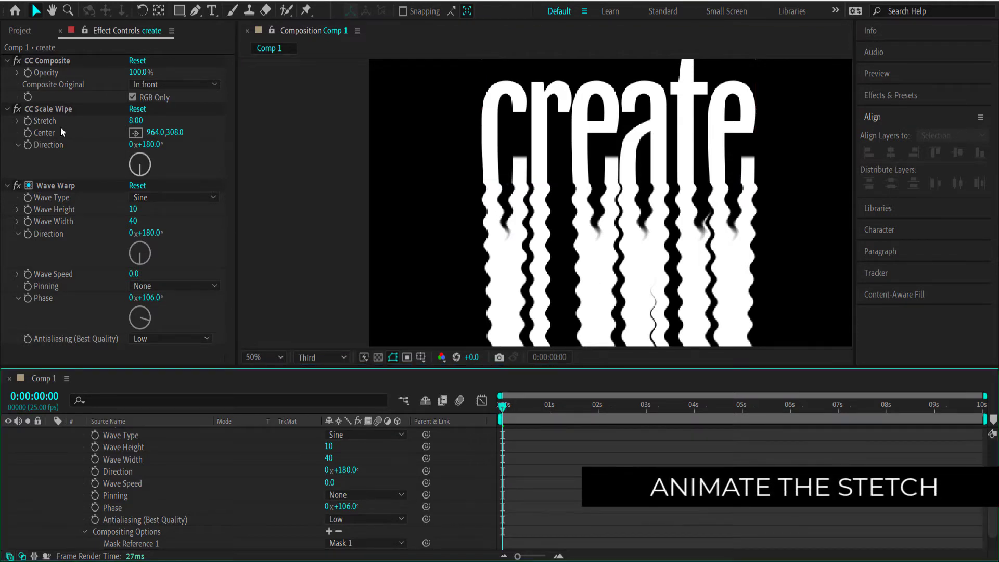
pyautogui.click(26, 123)
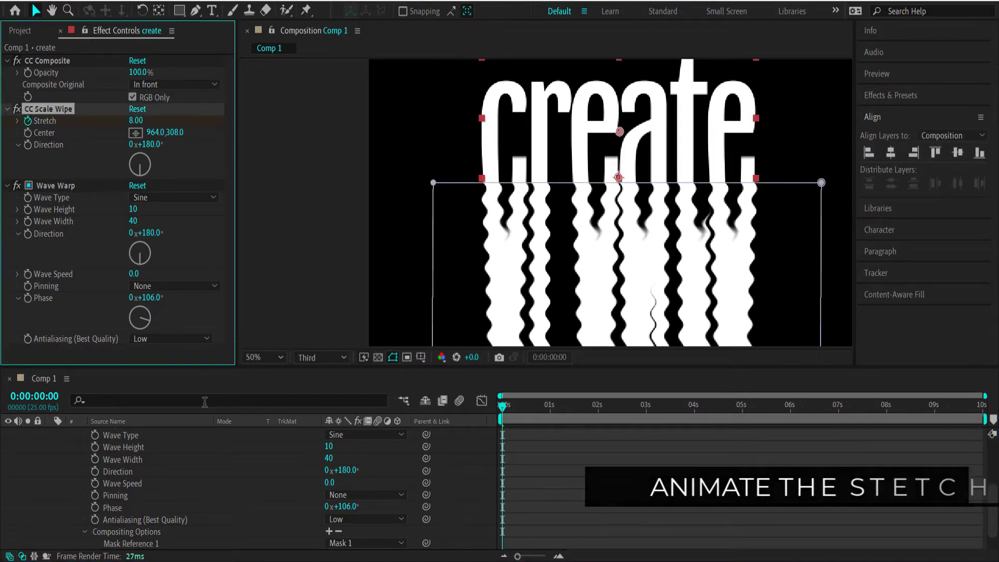
pyautogui.press('u')
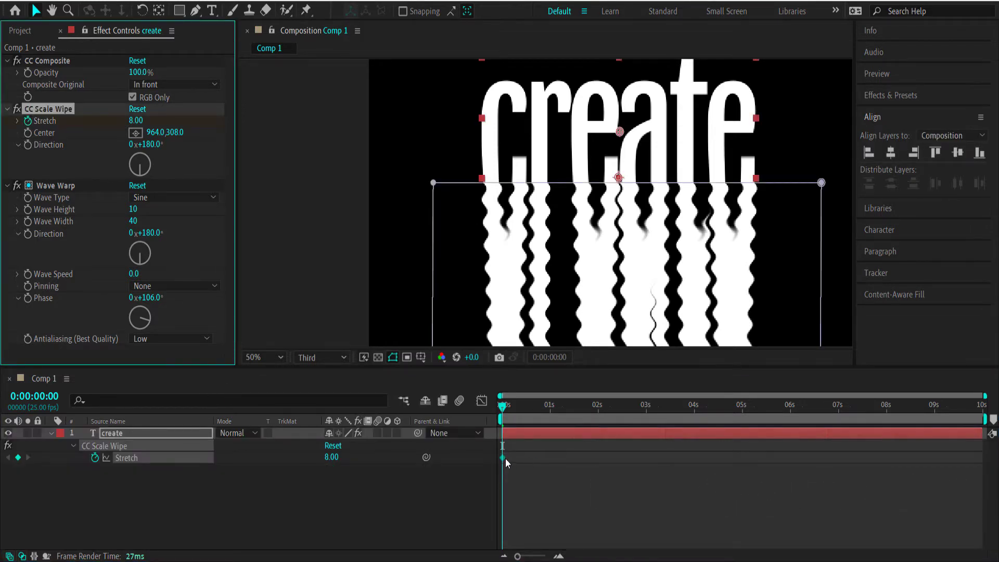
pyautogui.moveTo(505, 458); pyautogui.dragTo(548, 456)
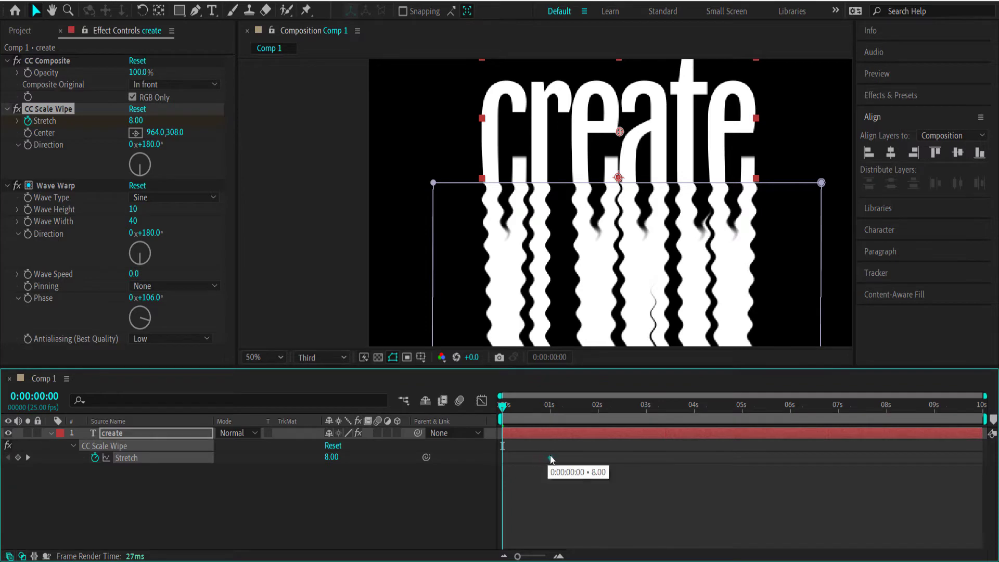
pyautogui.click(136, 121)
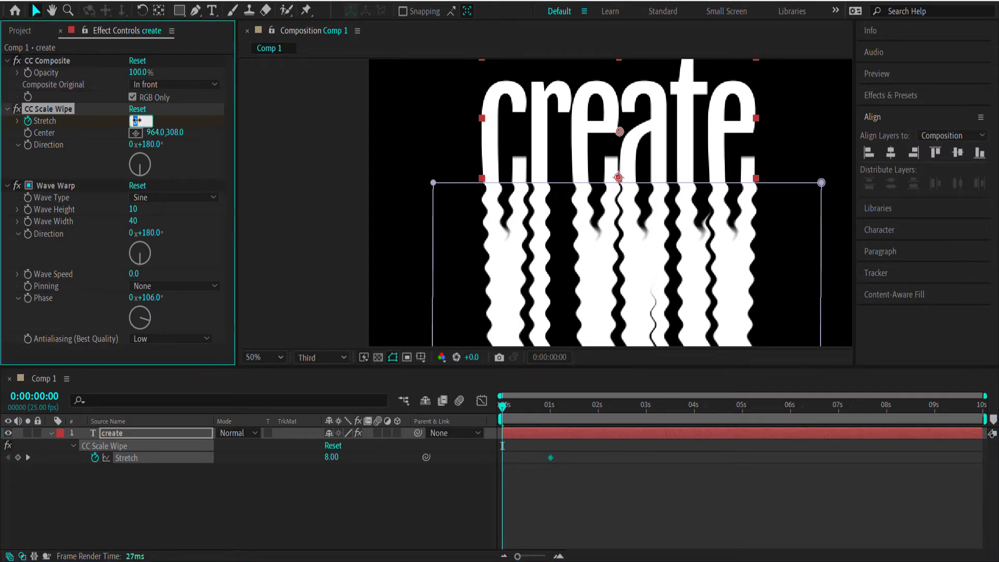
pyautogui.write('0')
pyautogui.press('Return')
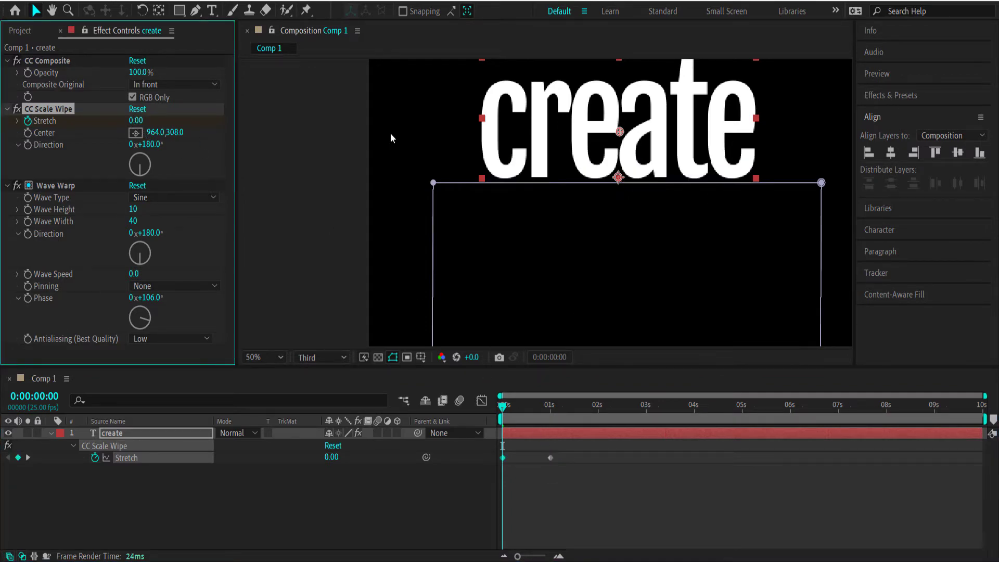
# Preview the drip animation.
pyautogui.scroll(-1, 555, 215)
pyautogui.click(324, 358)
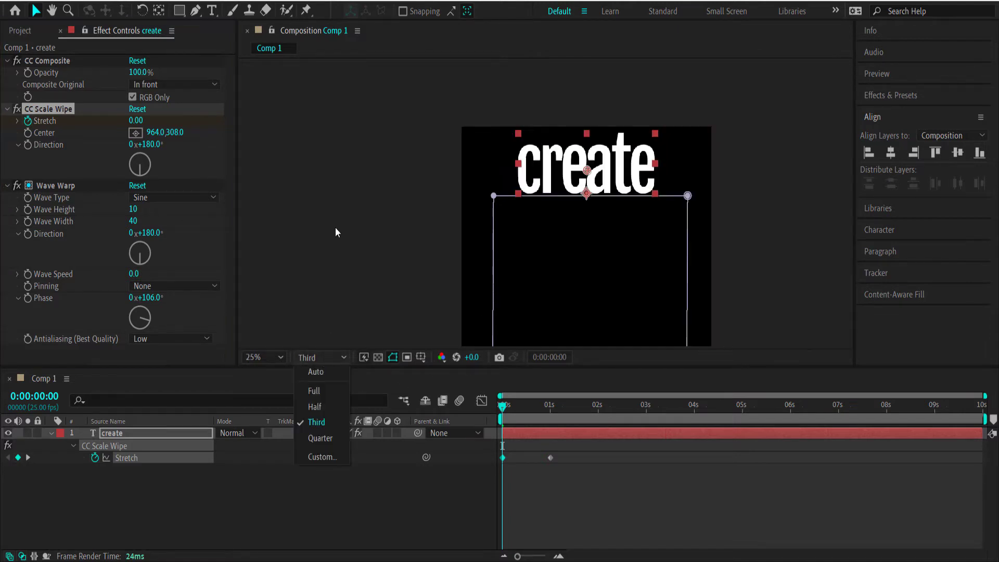
pyautogui.press('space')
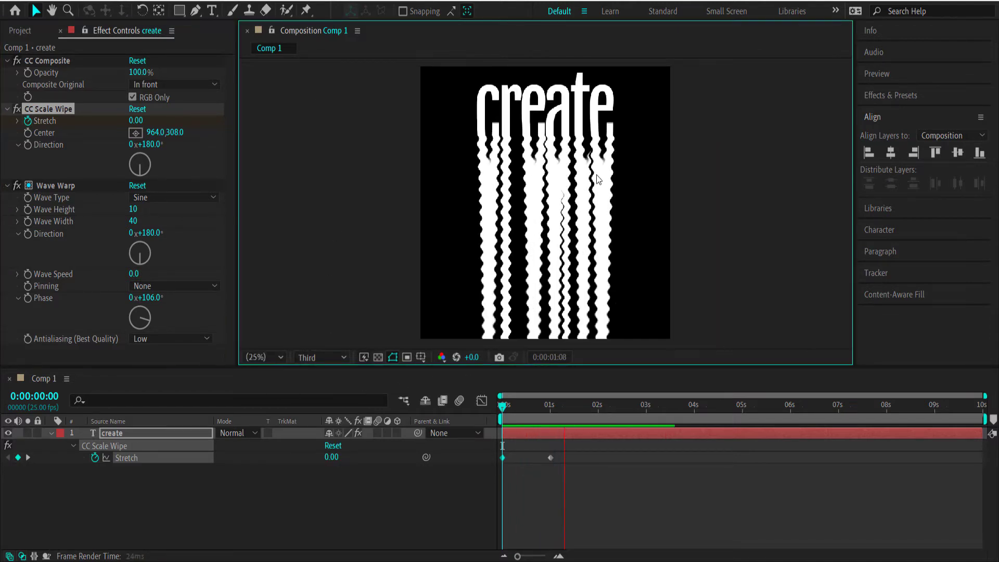
pyautogui.press('space')
# Apply Easy Ease to both Stretch keyframes.
pyautogui.click(485, 419)
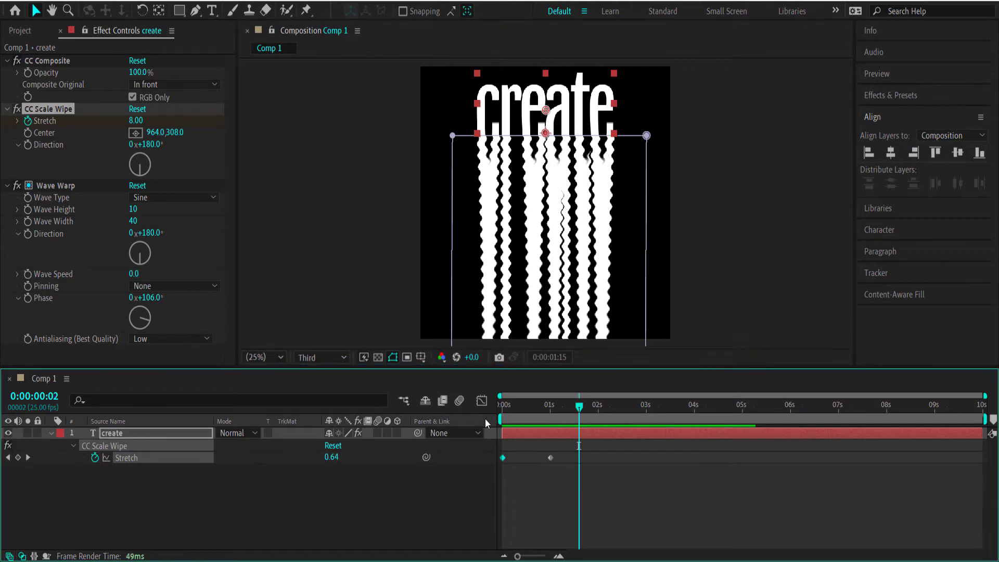
pyautogui.moveTo(568, 457); pyautogui.dragTo(498, 454)
pyautogui.rightClick(502, 458)
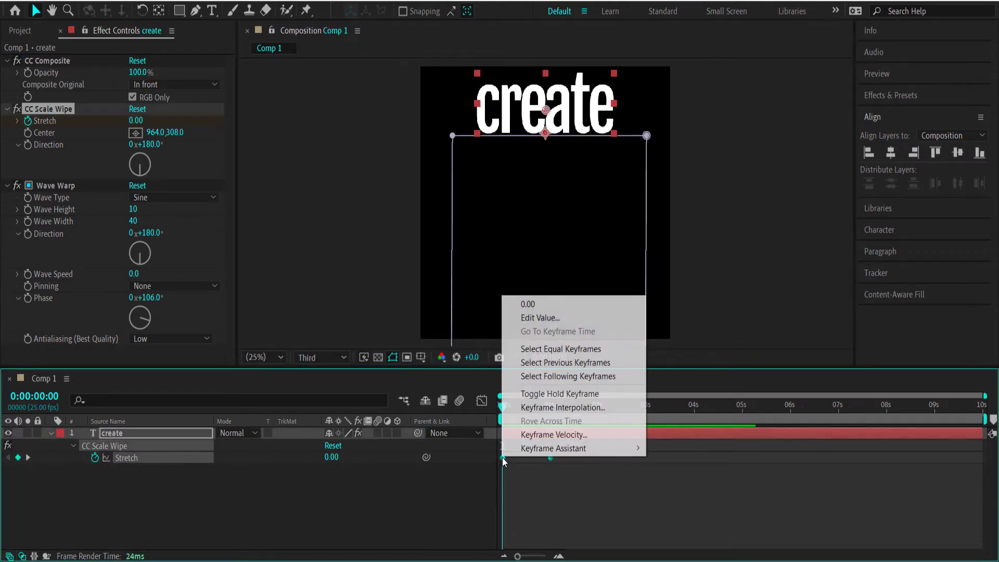
pyautogui.moveTo(625, 448)
pyautogui.click(692, 490)
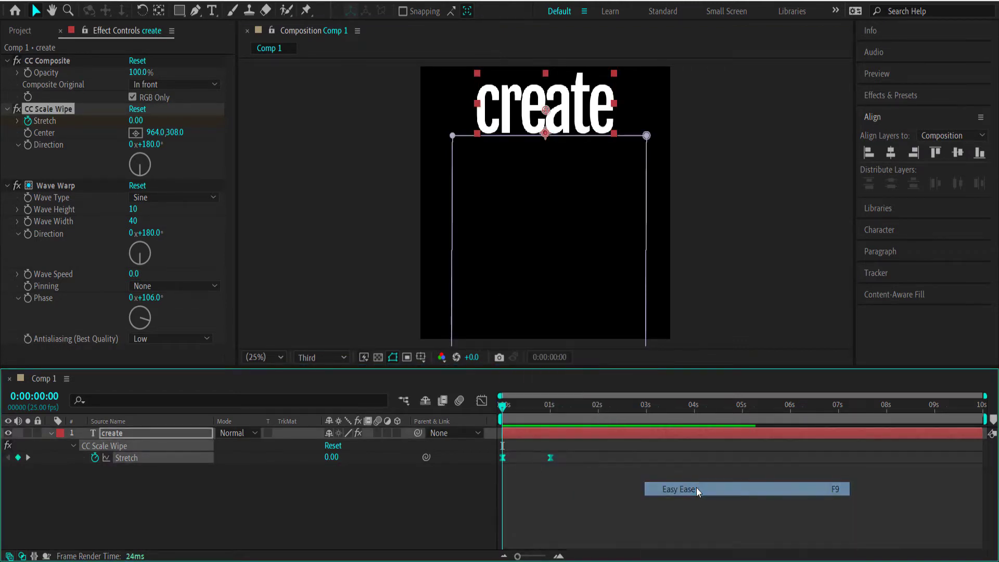
# Push the first Stretch keyframe's influence to 100% in the speed graph and preview.
pyautogui.click(481, 401)
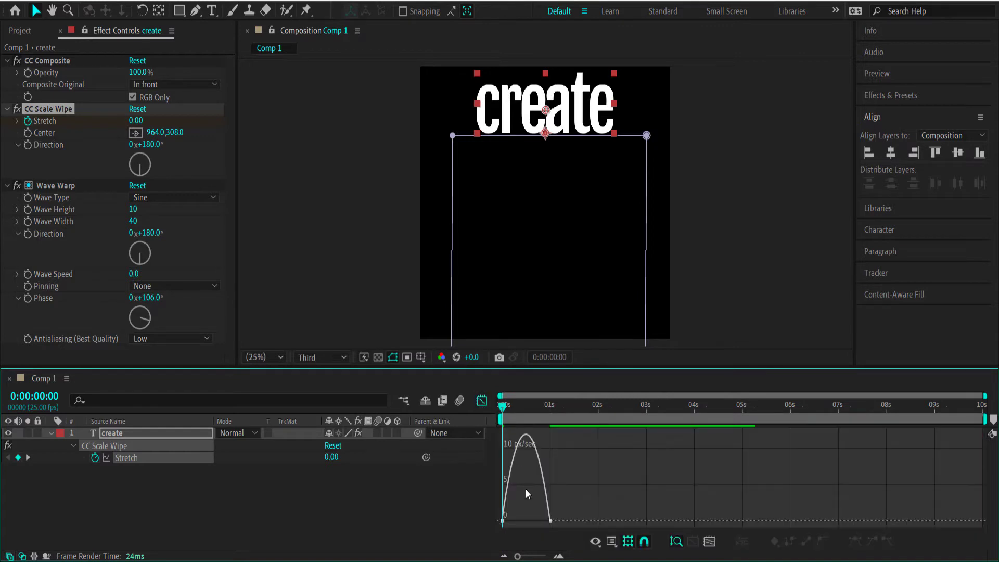
pyautogui.moveTo(510, 520); pyautogui.dragTo(527, 522)
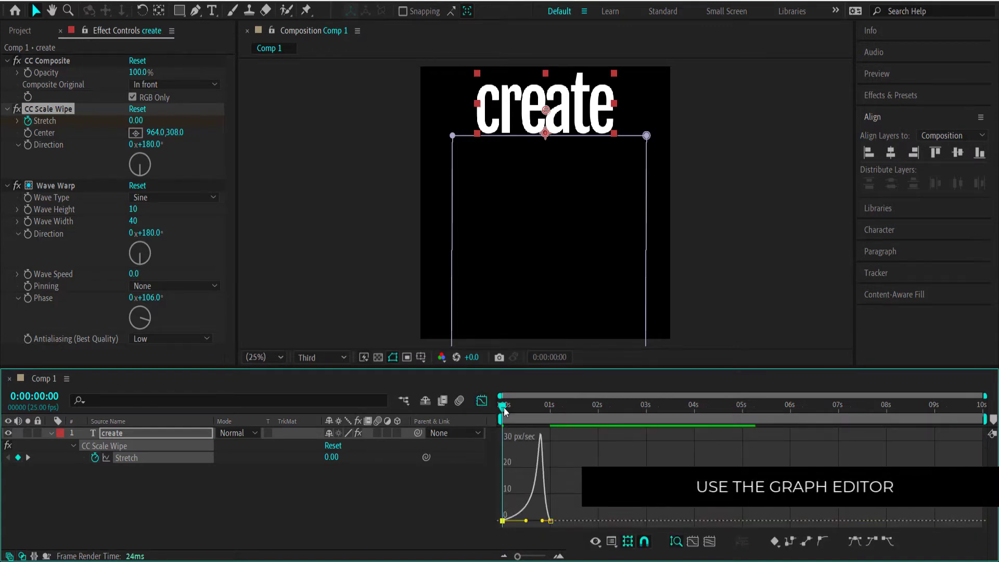
pyautogui.click(480, 402)
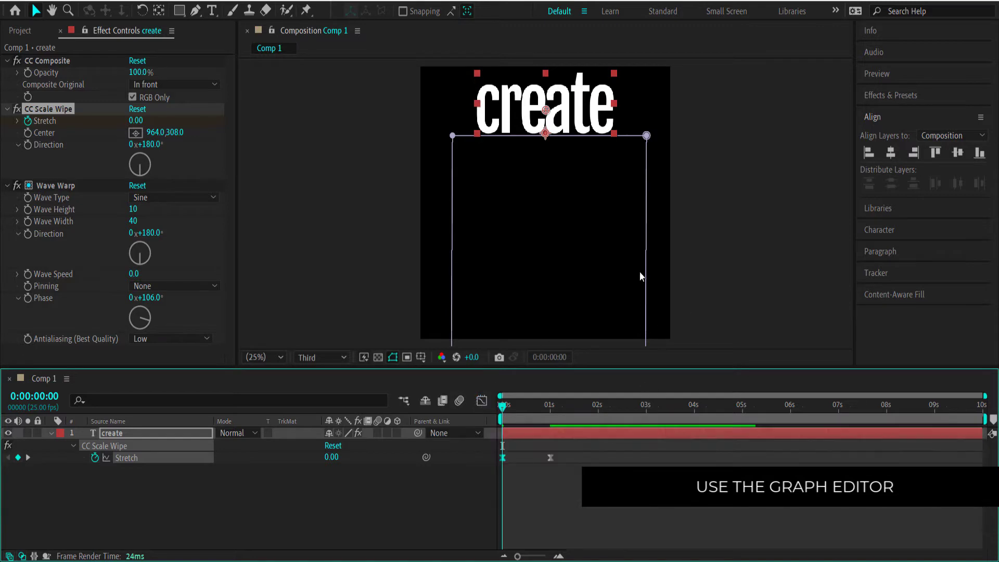
pyautogui.click(694, 224)
pyautogui.press('space')
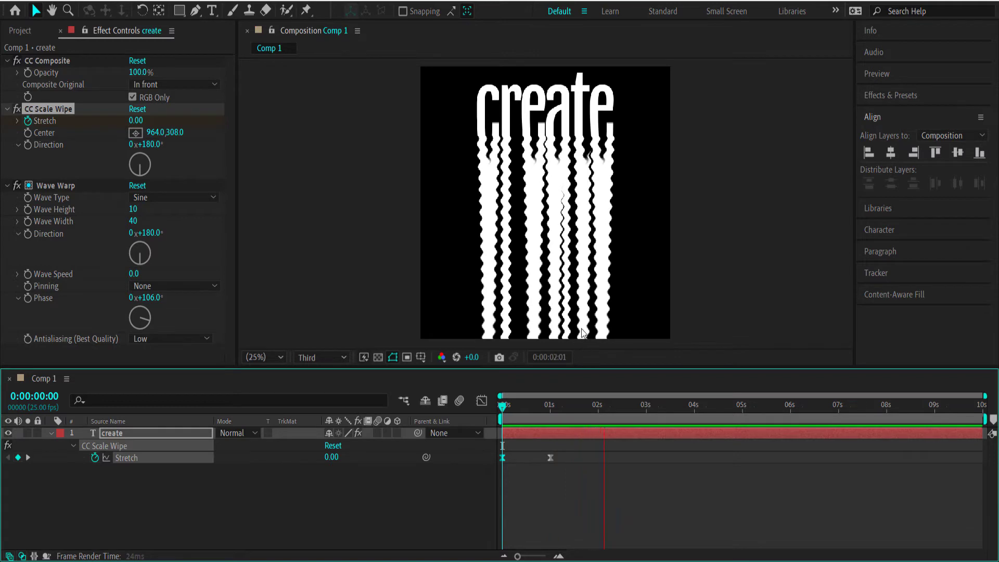
pyautogui.press('space')
# Inspect the end Stretch keyframe in the speed graph and return to the comp start.
pyautogui.moveTo(570, 448); pyautogui.dragTo(494, 466)
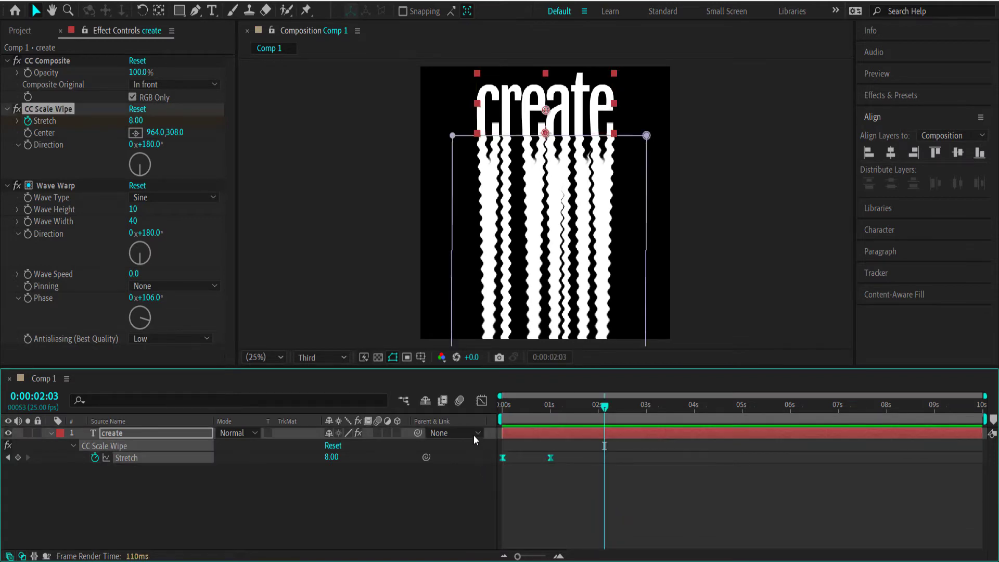
pyautogui.click(482, 401)
pyautogui.moveTo(564, 513); pyautogui.dragTo(535, 521)
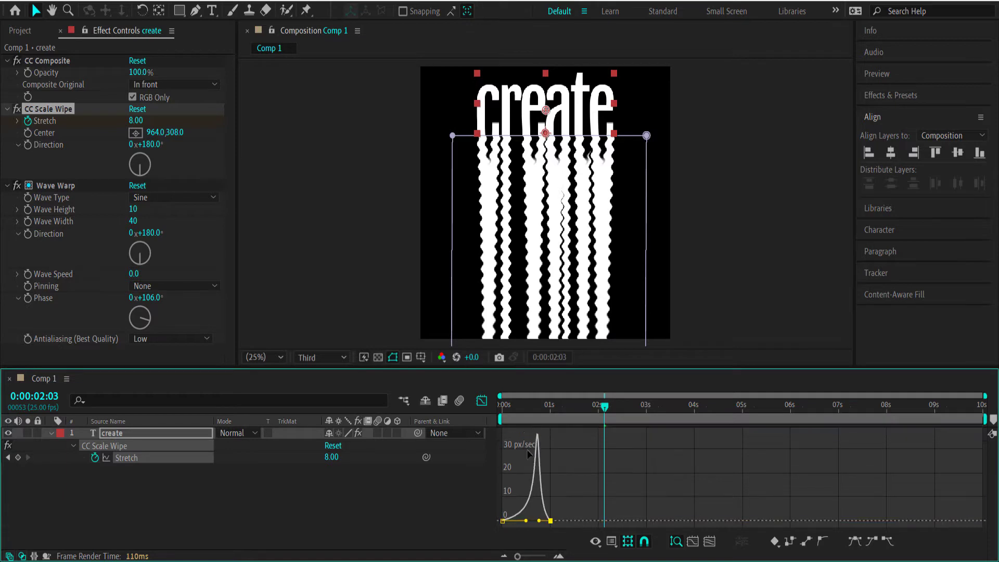
pyautogui.click(481, 401)
pyautogui.press('Home')
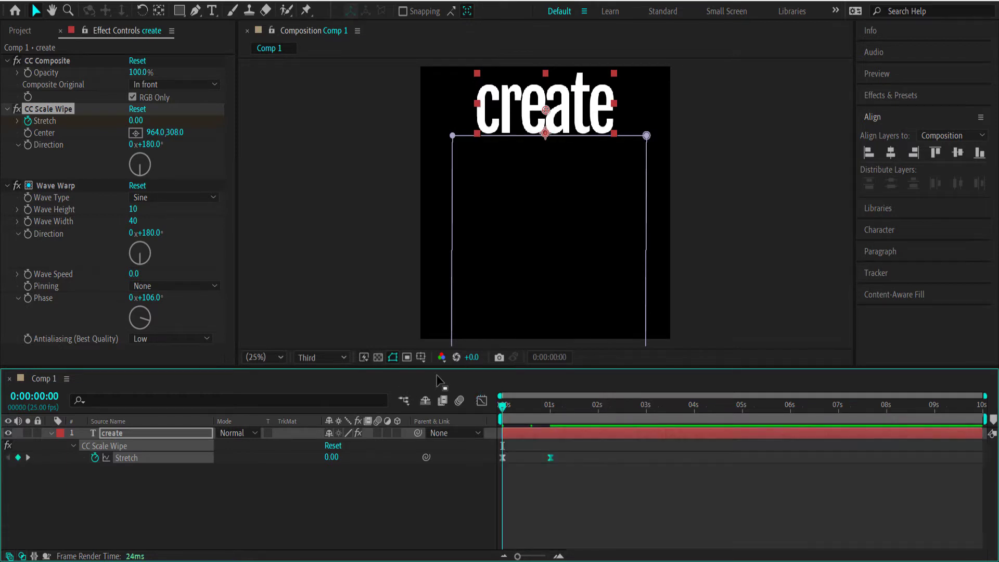
# Keyframe Wave Warp's Wave Height at 10 at one second and 0 at the start.
pyautogui.click(27, 211)
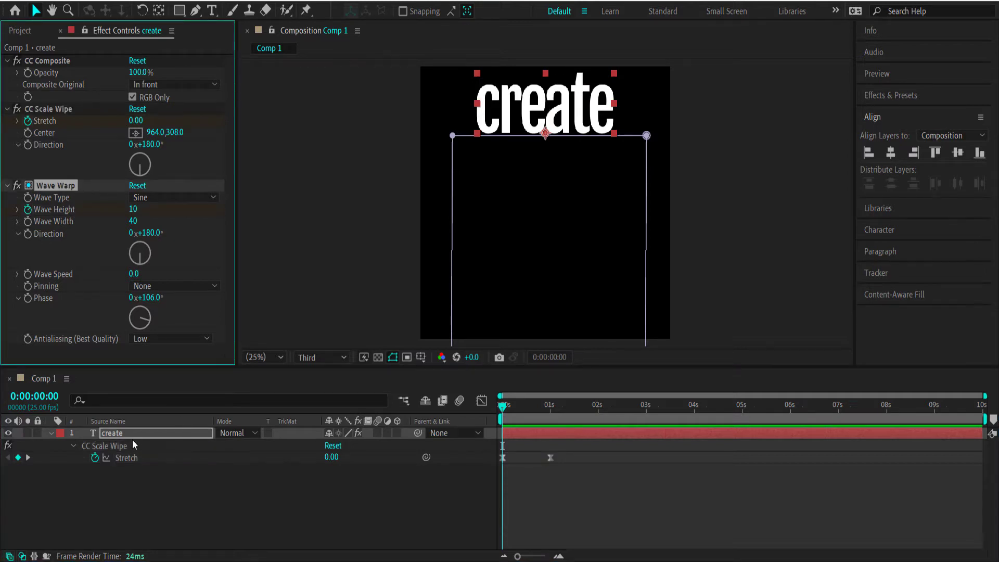
pyautogui.press('u')
pyautogui.press('u')
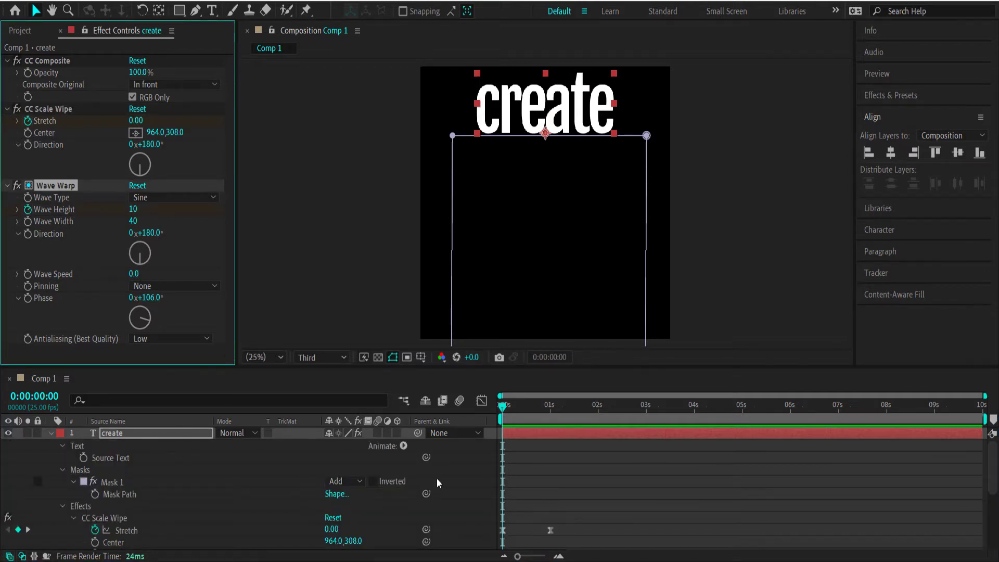
pyautogui.scroll(-5, 350, 480)
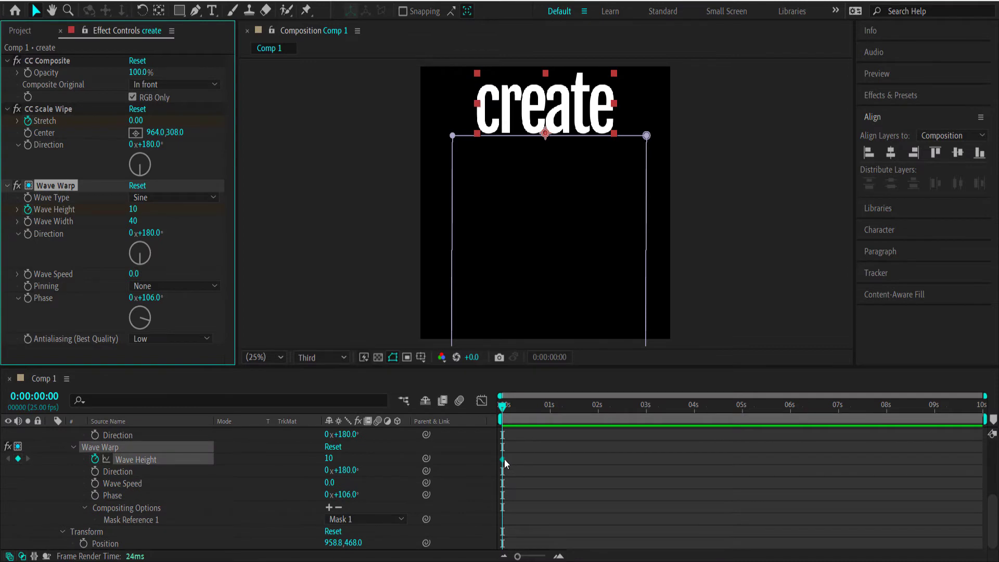
pyautogui.moveTo(504, 459); pyautogui.dragTo(553, 461)
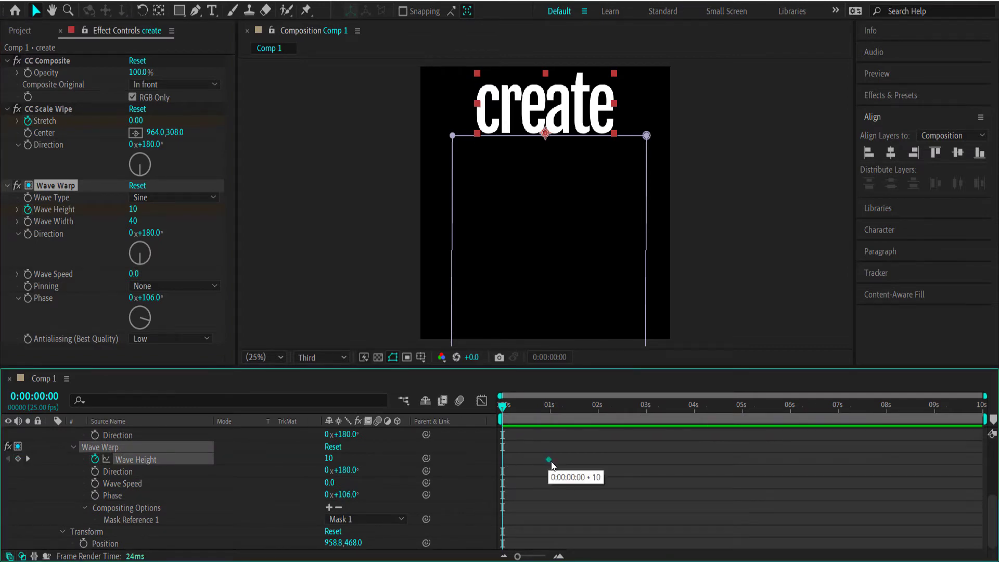
pyautogui.click(135, 210)
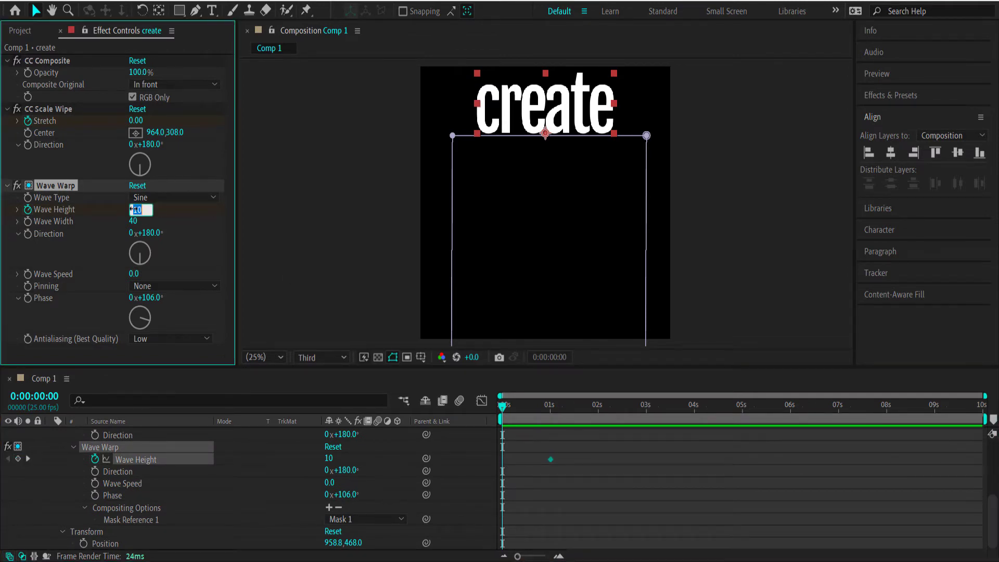
pyautogui.write('0')
pyautogui.press('Return')
# Apply Easy Ease to the Wave Height keyframes.
pyautogui.click(505, 468)
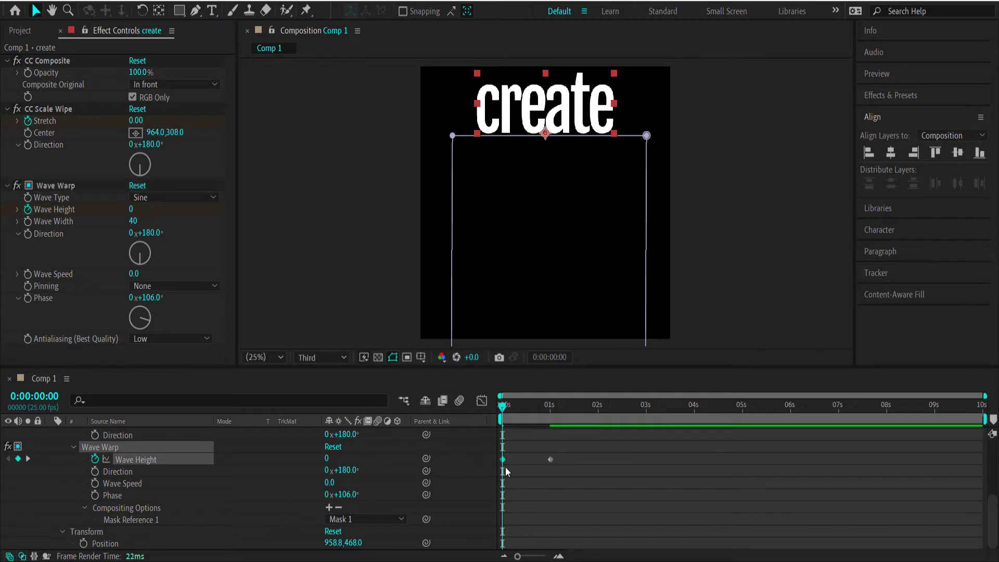
pyautogui.rightClick(503, 465)
pyautogui.moveTo(573, 511)
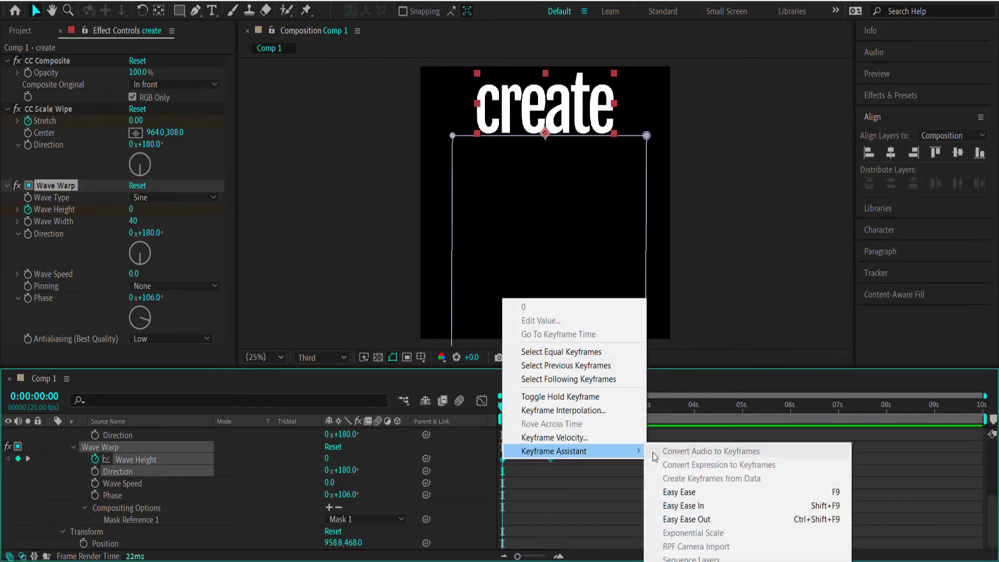
pyautogui.click(671, 492)
# Preview the wave animation and check it at frame 23.
pyautogui.press('space')
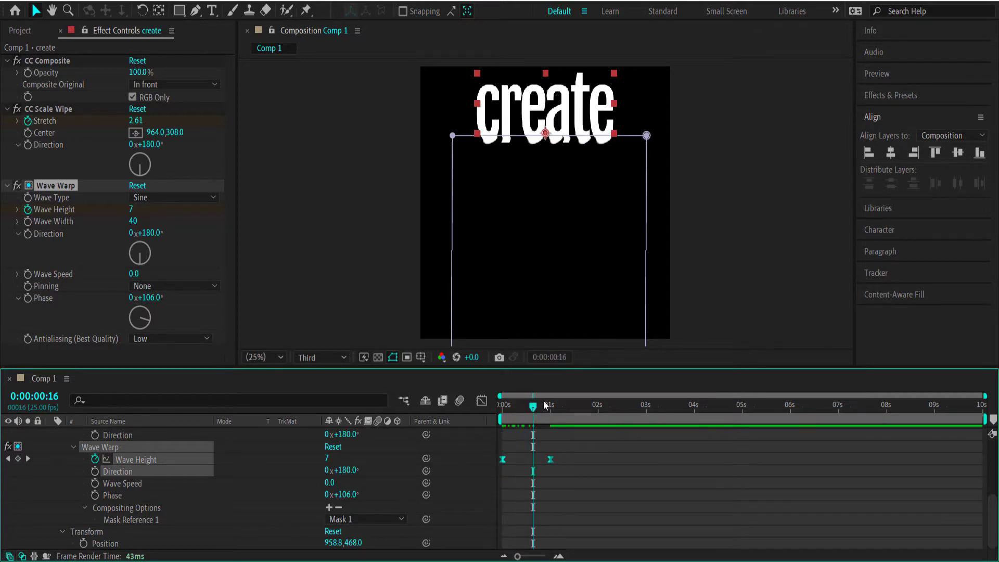
pyautogui.moveTo(537, 411); pyautogui.dragTo(547, 408)
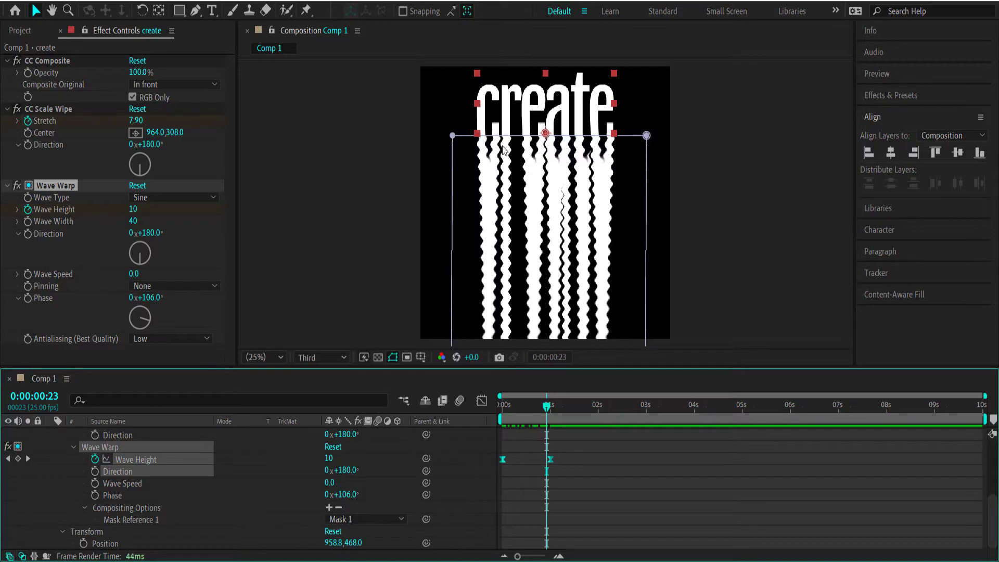
pyautogui.scroll(5, 229, 485)
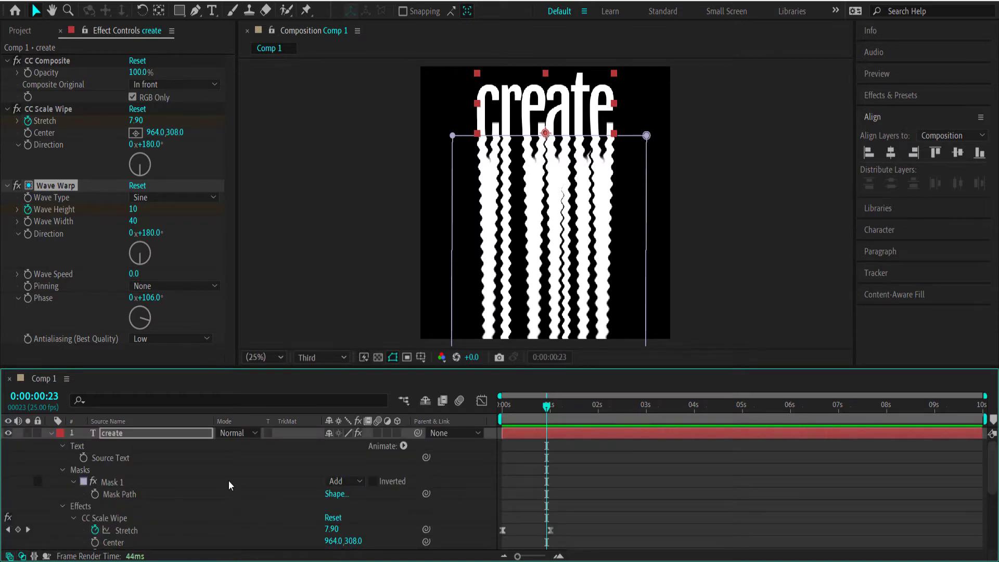
pyautogui.hotkey('ctrl', 'space')
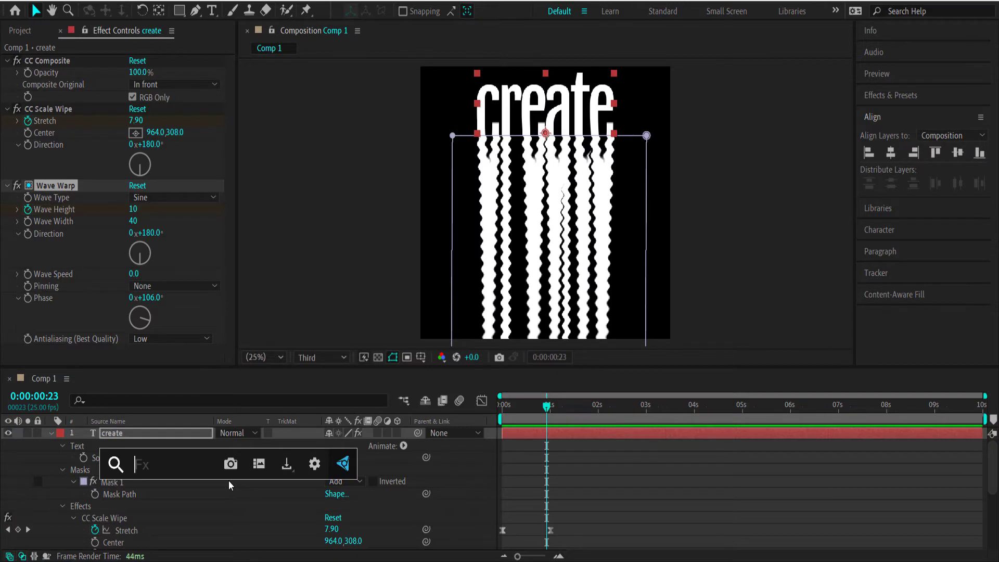
# Apply the CC Smear effect to the layer.
pyautogui.write('cc sm')
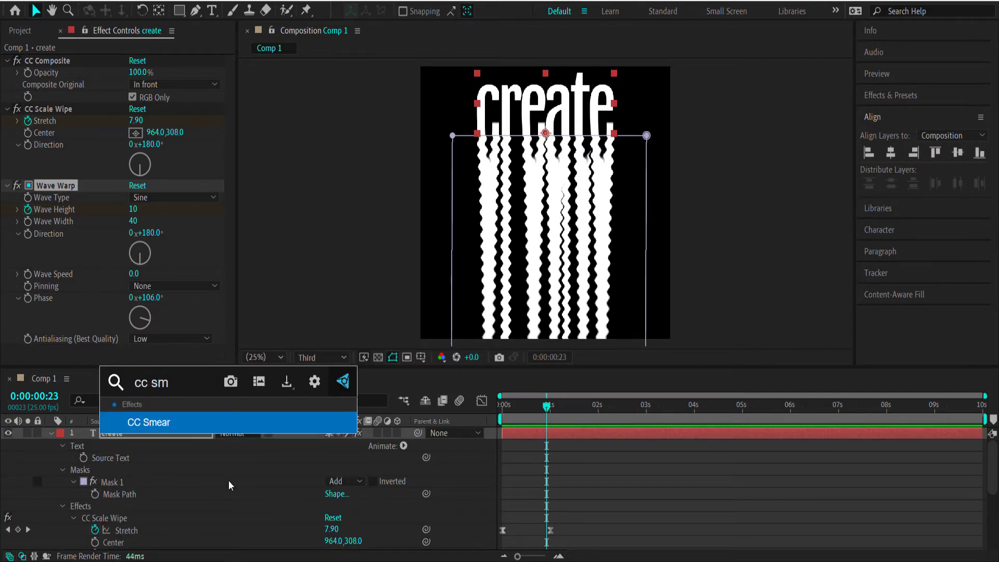
pyautogui.press('Return')
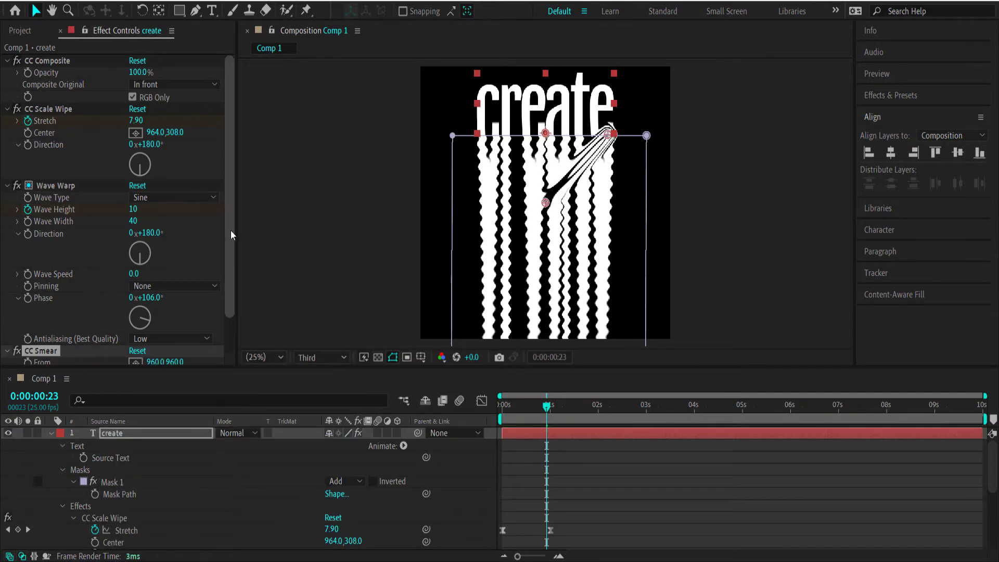
pyautogui.moveTo(230, 230); pyautogui.dragTo(226, 326)
# Set CC Smear Reach to 1000 and Radius to 150.
pyautogui.click(135, 346)
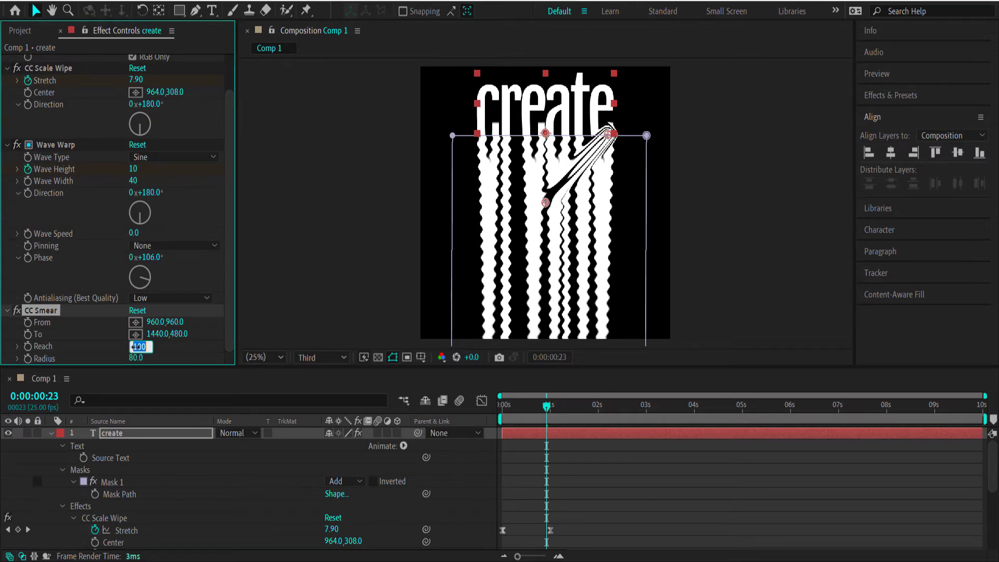
pyautogui.write('100')
pyautogui.press('Return')
pyautogui.click(135, 359)
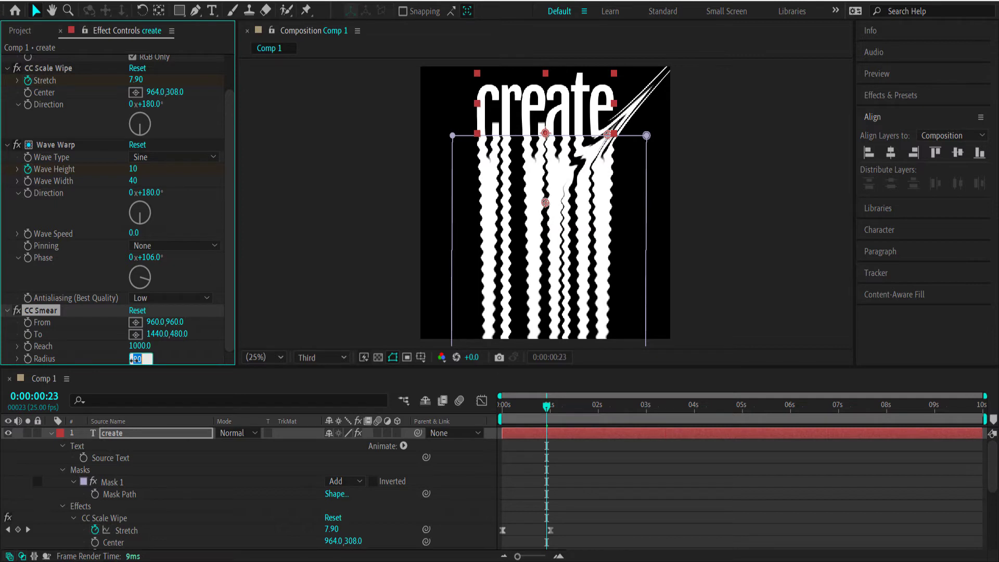
pyautogui.write('150')
pyautogui.press('Return')
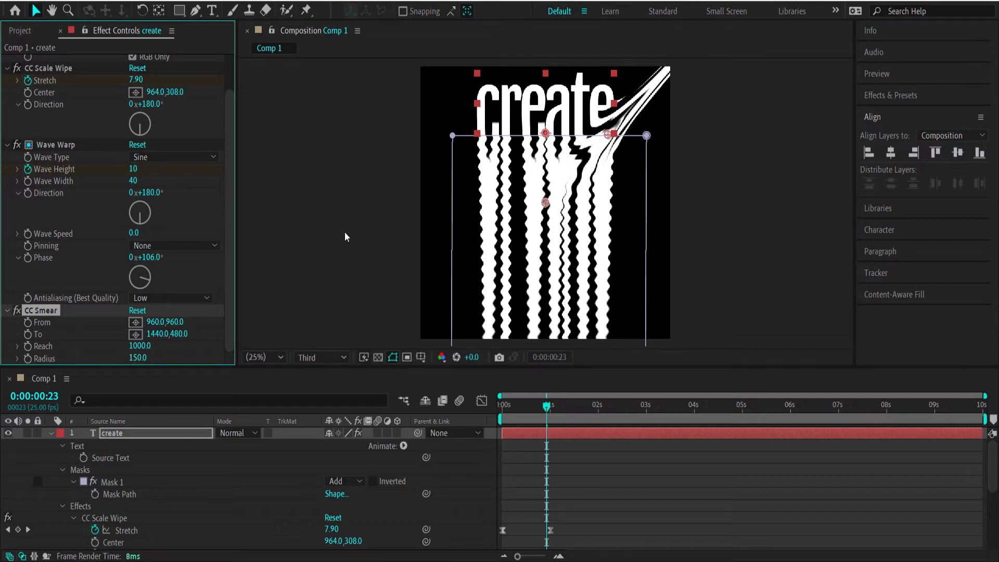
pyautogui.scroll(-1, 345, 234)
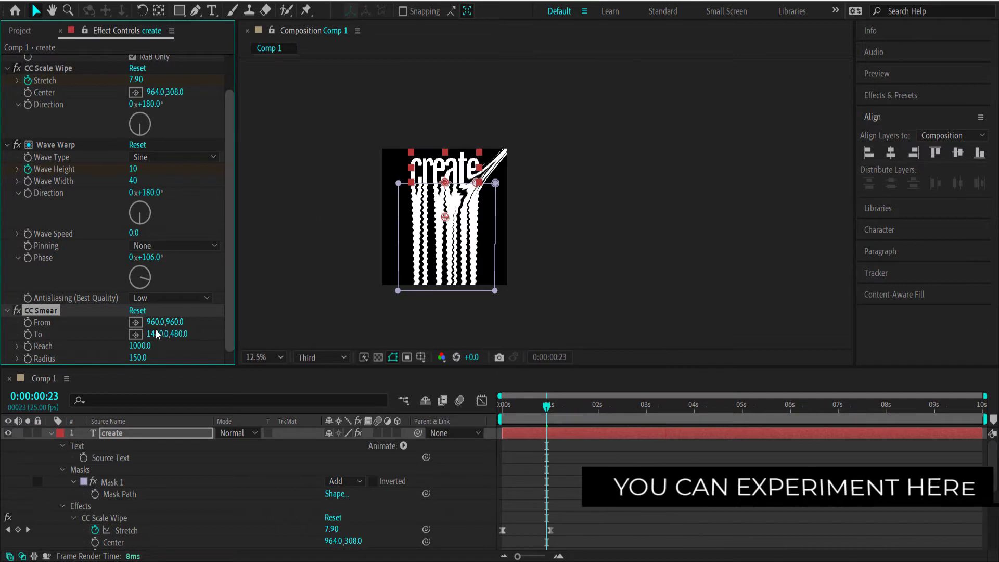
# Place CC Smear's To point far left at -5864,896 and From at 1288,256.
pyautogui.click(135, 334)
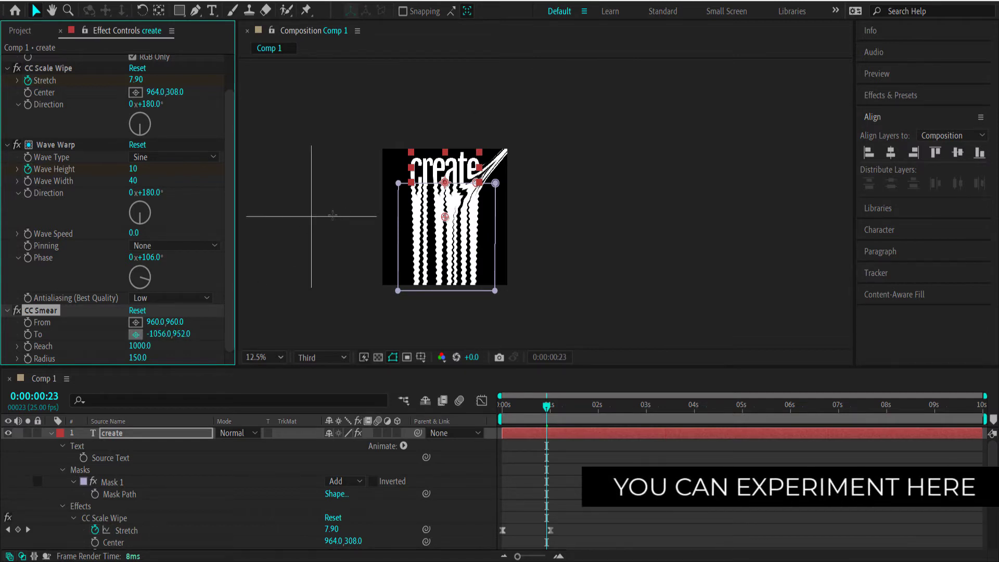
pyautogui.click(331, 210)
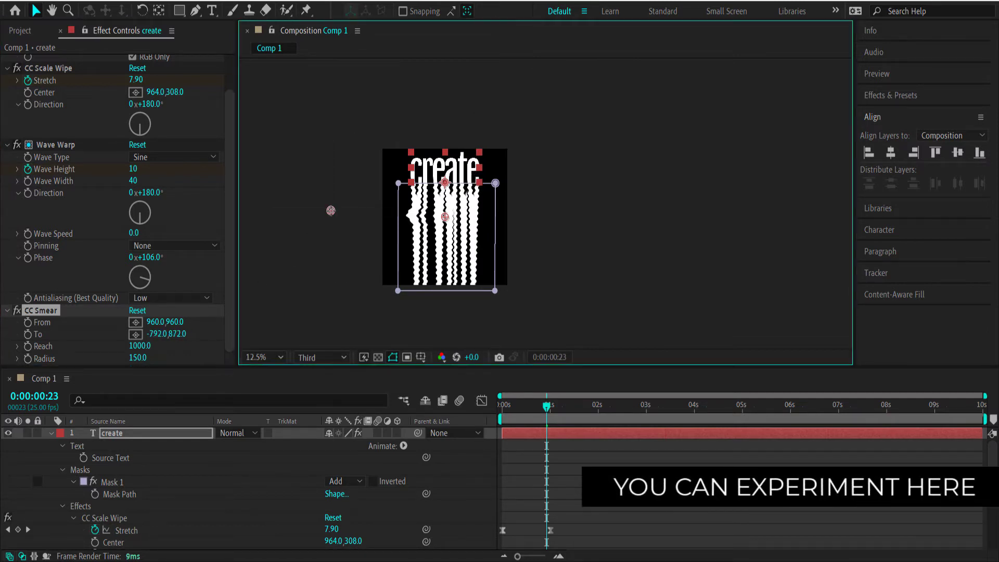
pyautogui.click(135, 322)
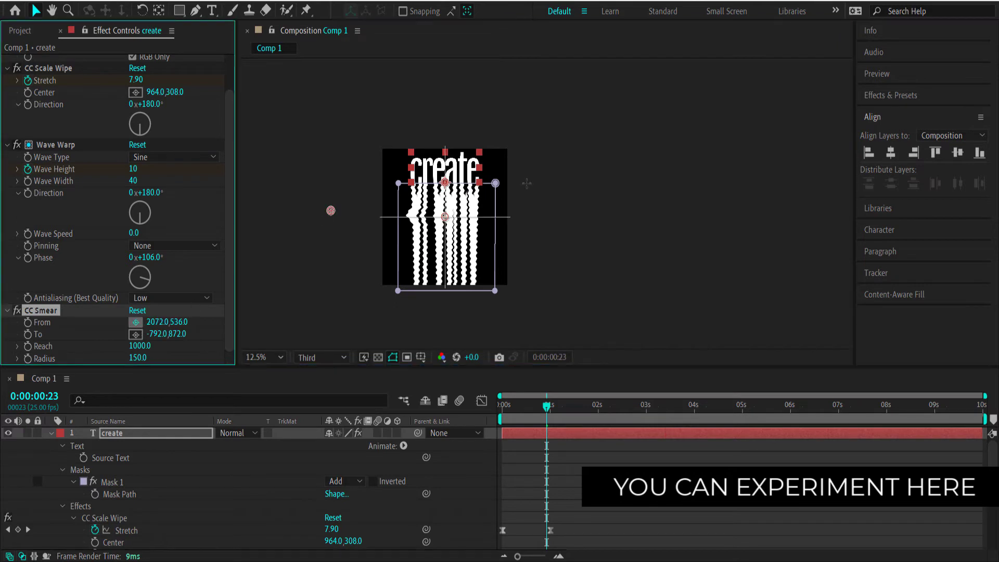
pyautogui.click(558, 192)
pyautogui.moveTo(558, 192); pyautogui.dragTo(498, 201)
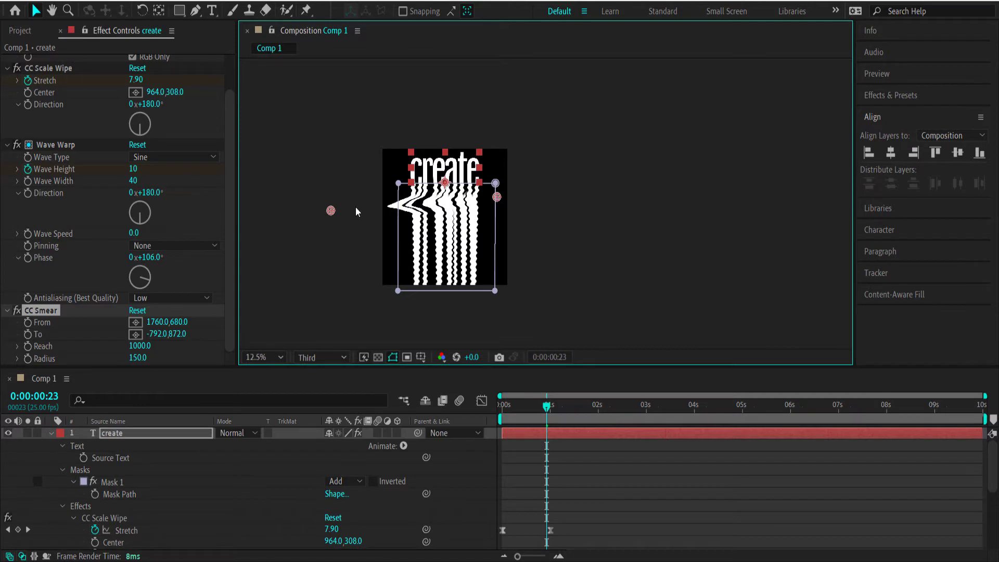
pyautogui.moveTo(331, 212)
pyautogui.mouseDown()
pyautogui.moveTo(350, 209)
pyautogui.moveTo(0, 216)
pyautogui.mouseUp()
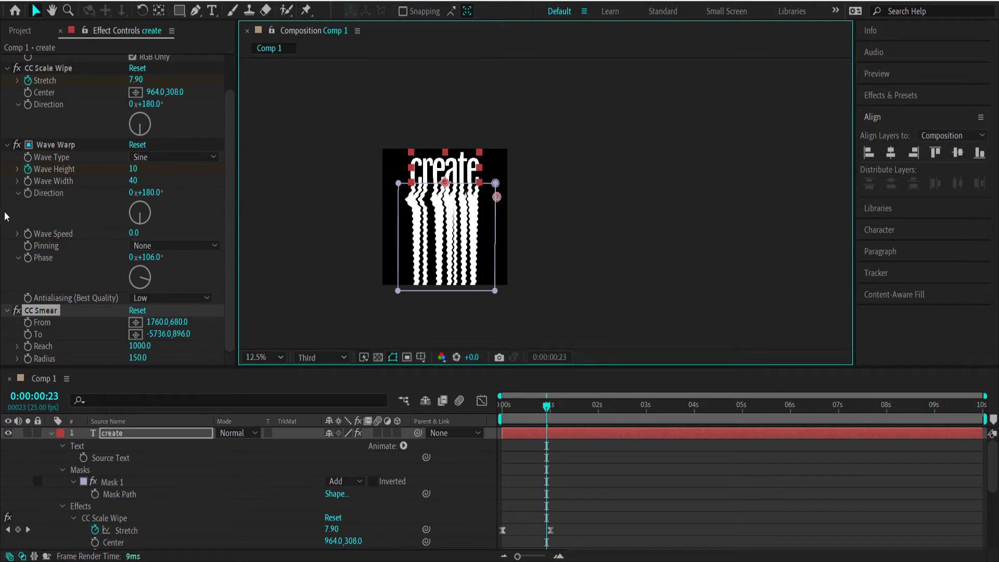
pyautogui.moveTo(497, 200)
pyautogui.mouseDown()
pyautogui.moveTo(519, 198)
pyautogui.moveTo(502, 197)
pyautogui.moveTo(499, 180)
pyautogui.moveTo(466, 196)
pyautogui.moveTo(487, 212)
pyautogui.moveTo(457, 169)
pyautogui.moveTo(522, 284)
pyautogui.moveTo(466, 166)
pyautogui.mouseUp()
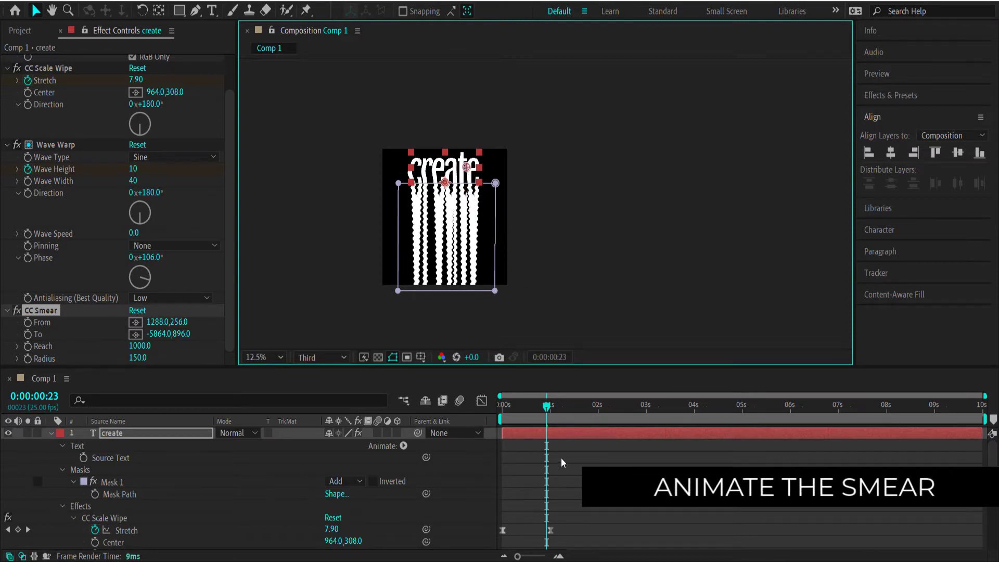
# Keyframe the CC Smear From point, moving it from its 0 s start toward 3784,2624 near 9:24.
pyautogui.moveTo(547, 407); pyautogui.dragTo(502, 407)
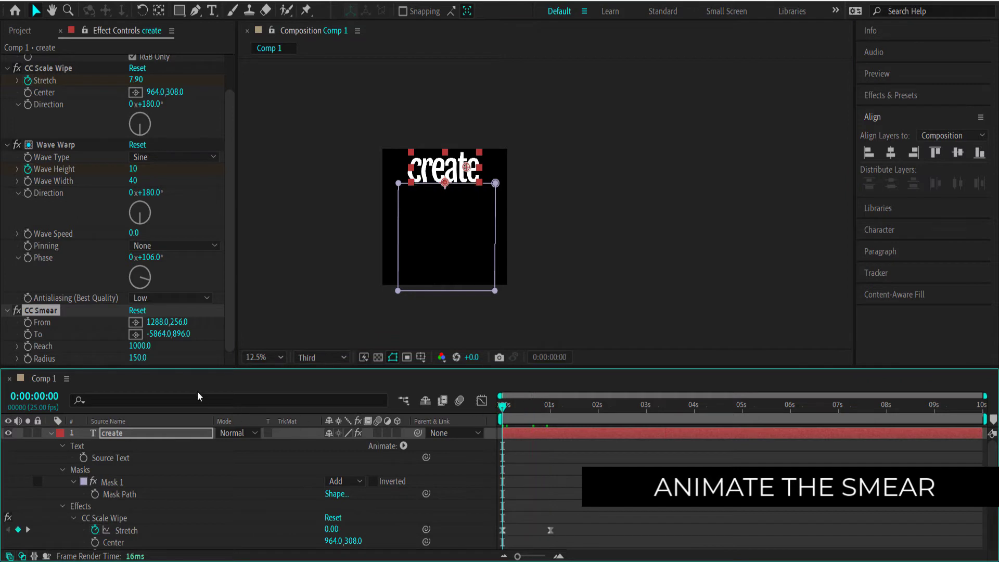
pyautogui.click(28, 322)
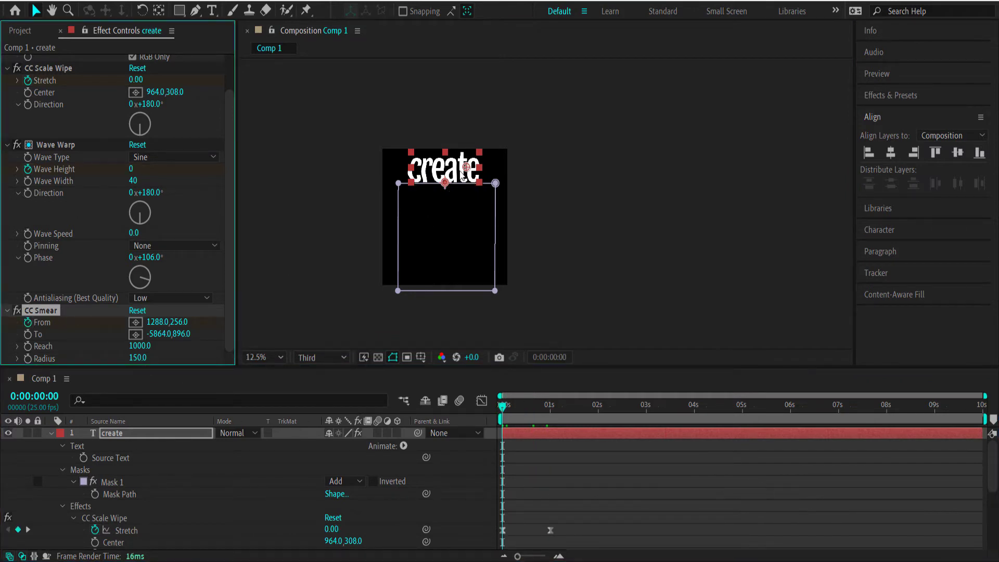
pyautogui.moveTo(504, 410); pyautogui.dragTo(981, 408)
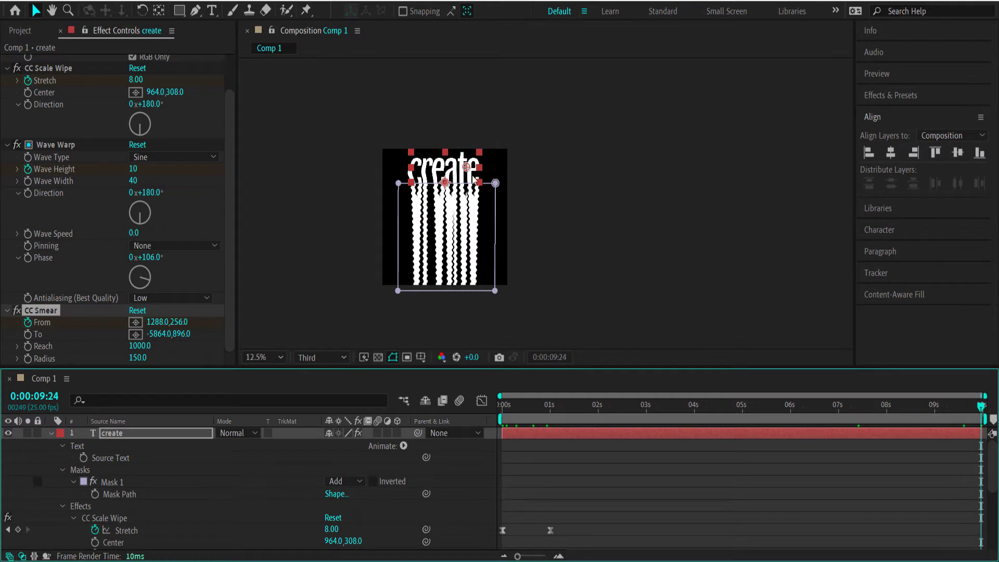
pyautogui.moveTo(466, 169)
pyautogui.mouseDown()
pyautogui.moveTo(493, 226)
pyautogui.moveTo(629, 338)
pyautogui.mouseUp()
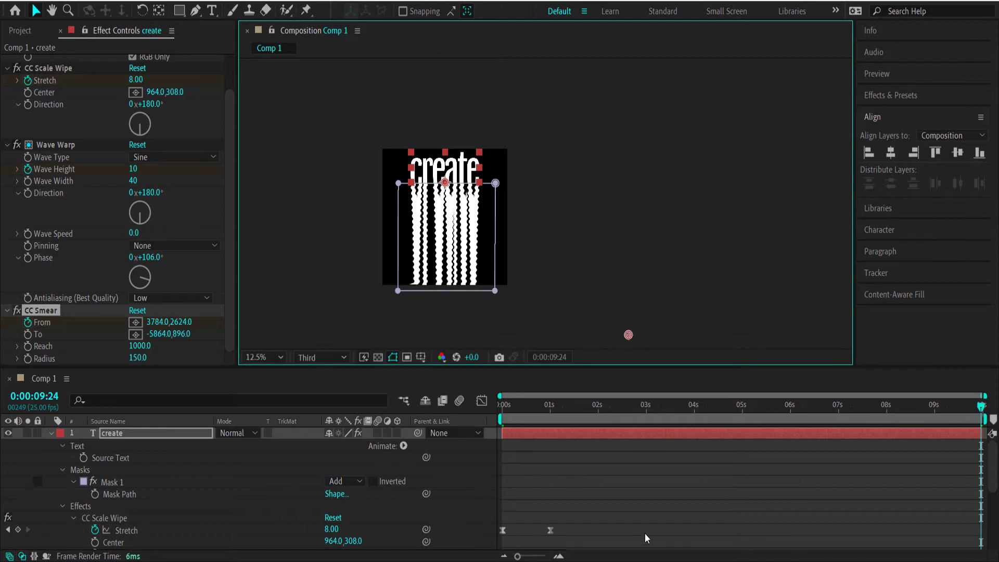
# Apply Easy Ease to the From point keyframes.
pyautogui.press('u')
pyautogui.press('u')
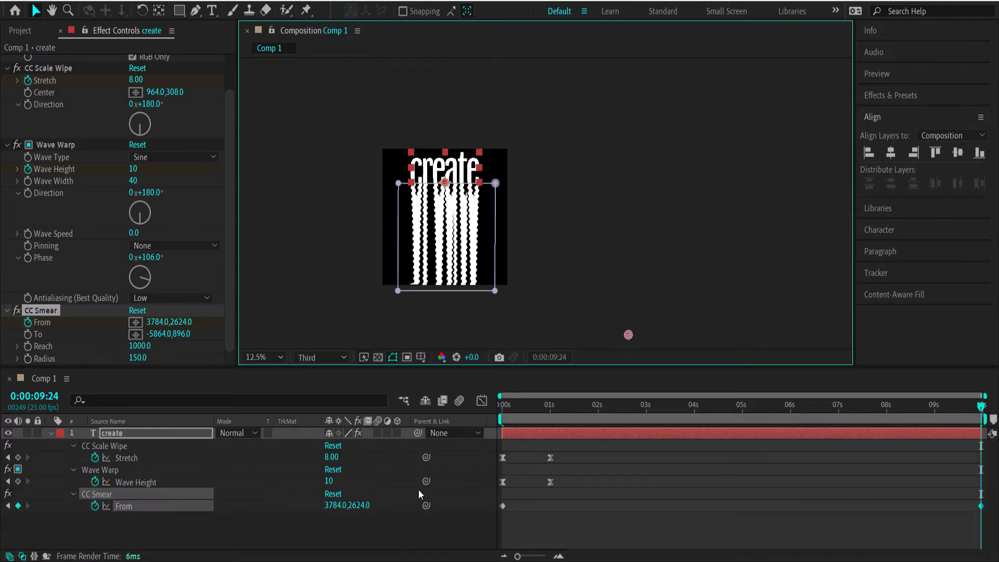
pyautogui.rightClick(503, 507)
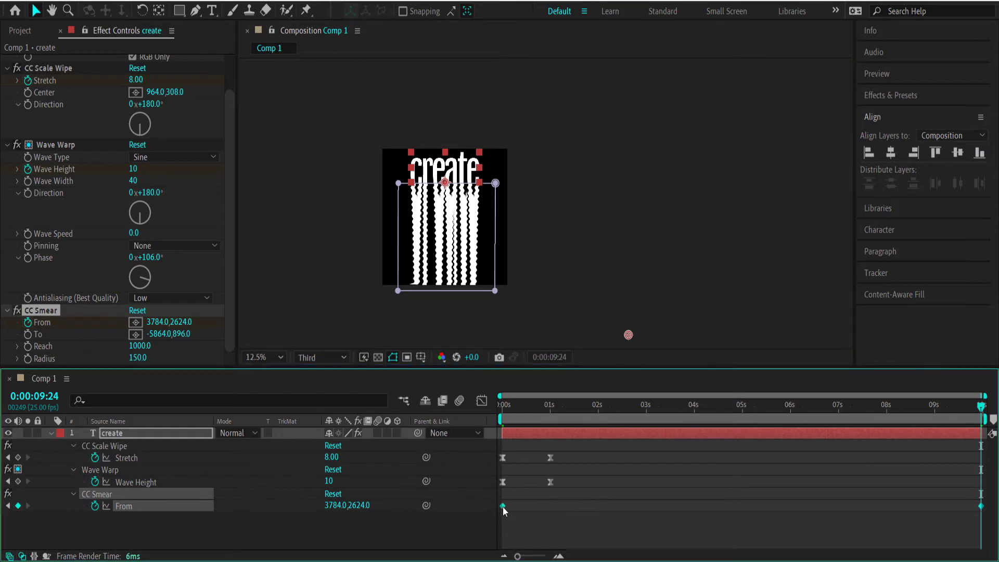
pyautogui.moveTo(583, 497)
pyautogui.click(680, 416)
# Scrub through the smear animation, checking 1:18, and fit the comp back into the viewer.
pyautogui.moveTo(982, 409)
pyautogui.mouseDown()
pyautogui.moveTo(489, 421)
pyautogui.moveTo(974, 401)
pyautogui.moveTo(503, 415)
pyautogui.moveTo(731, 409)
pyautogui.mouseUp()
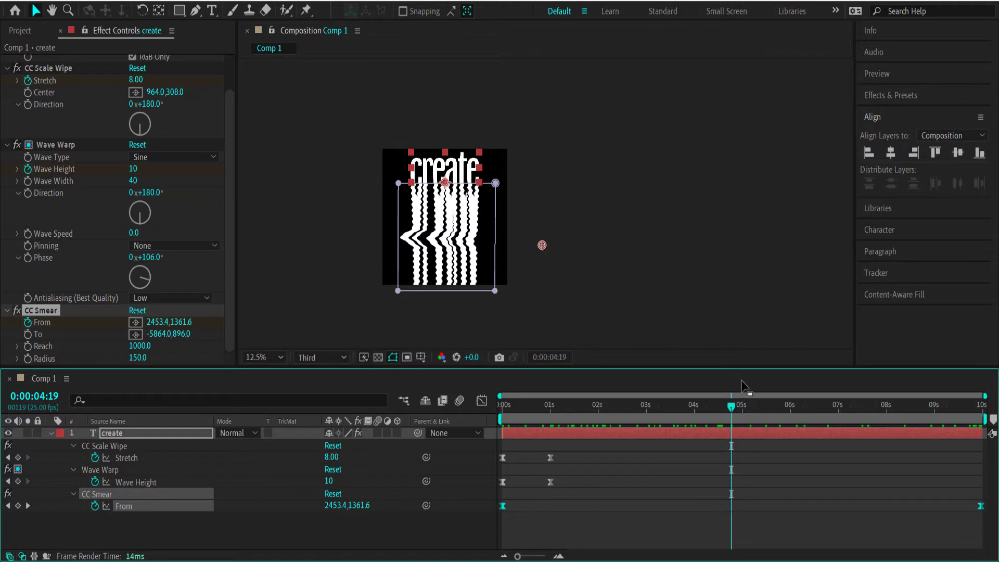
pyautogui.moveTo(733, 407); pyautogui.dragTo(723, 411)
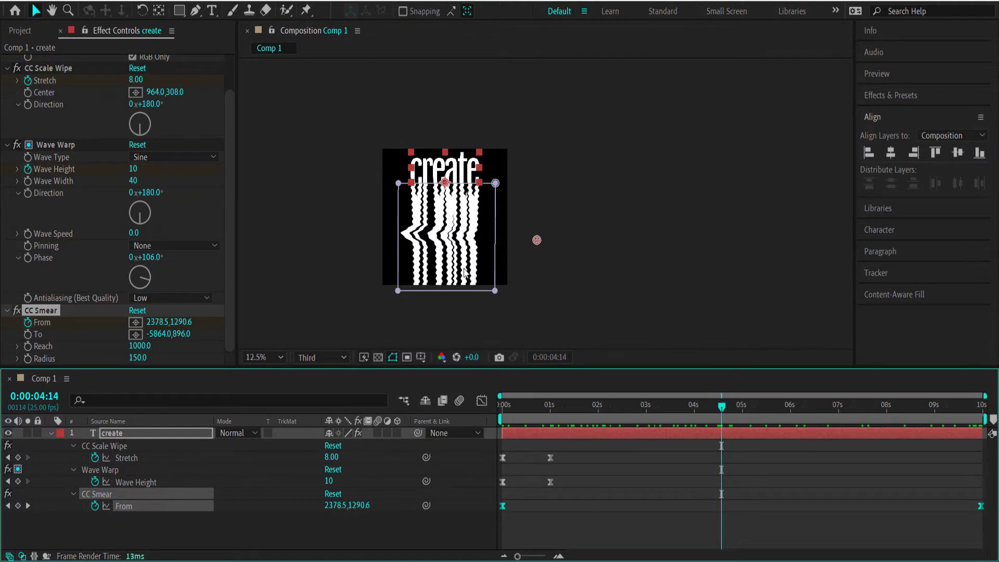
pyautogui.click(585, 406)
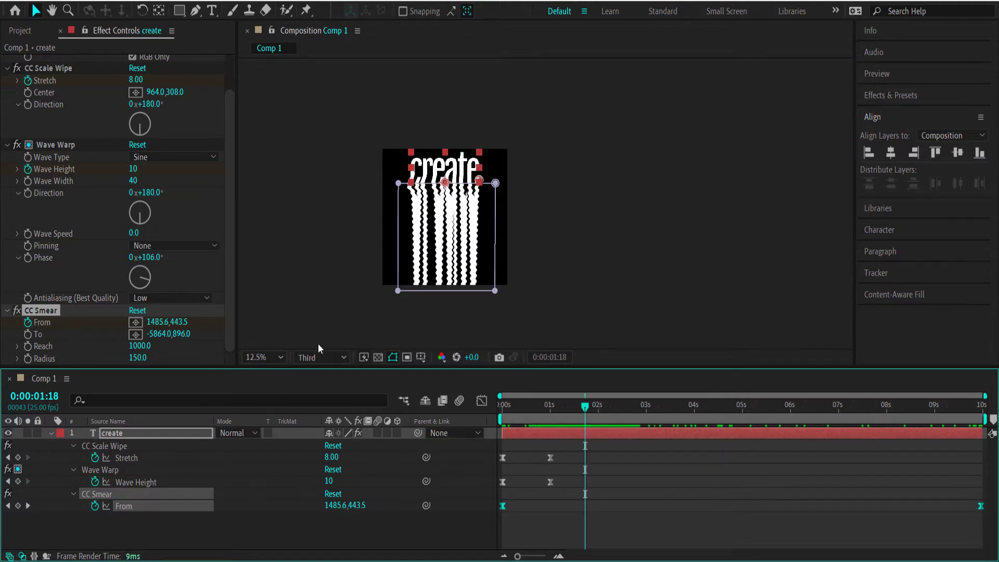
pyautogui.click(271, 356)
pyautogui.click(289, 121)
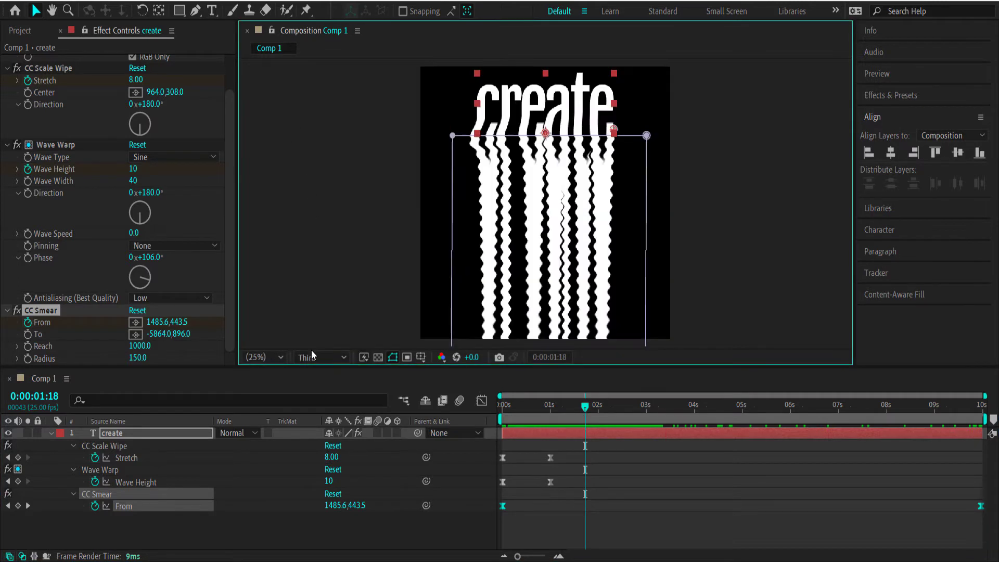
pyautogui.hotkey('ctrl', 'space')
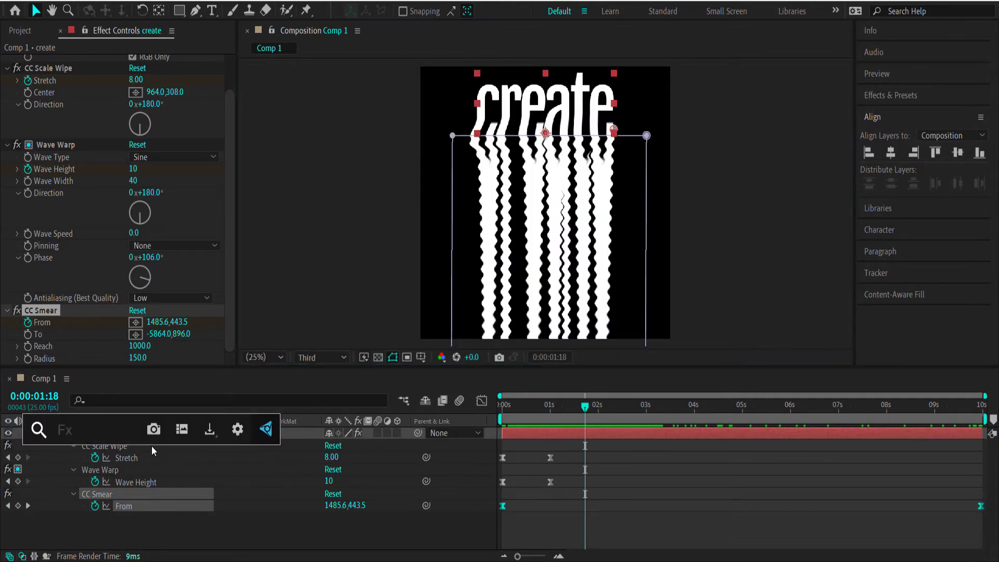
# Search 'came' and apply Camera Lens Blur to the create text layer.
pyautogui.write('came')
pyautogui.press('Down')
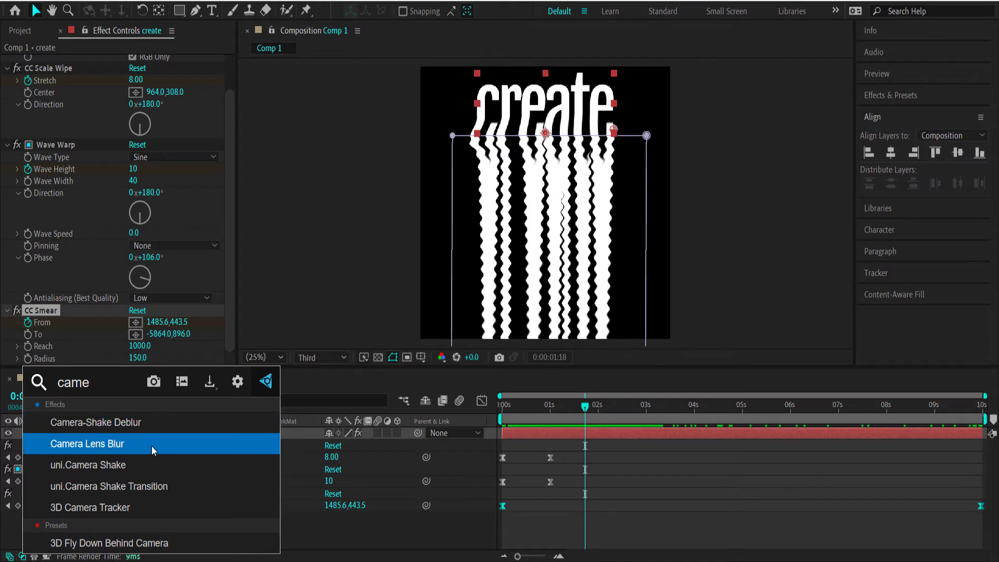
pyautogui.press('Return')
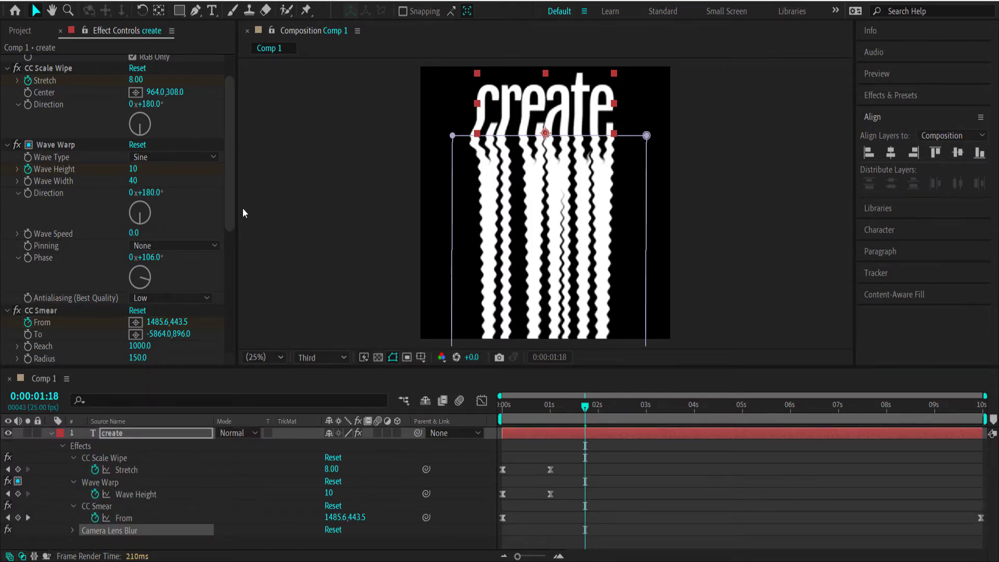
pyautogui.moveTo(230, 190); pyautogui.dragTo(229, 302)
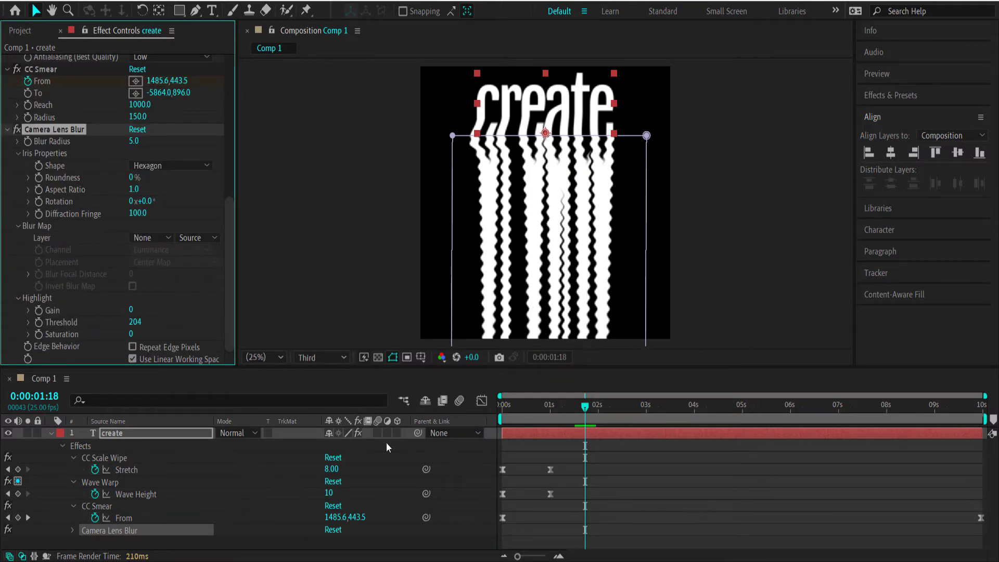
# Create a new solid layer named BLURMAP.
pyautogui.rightClick(464, 542)
pyautogui.moveTo(509, 397)
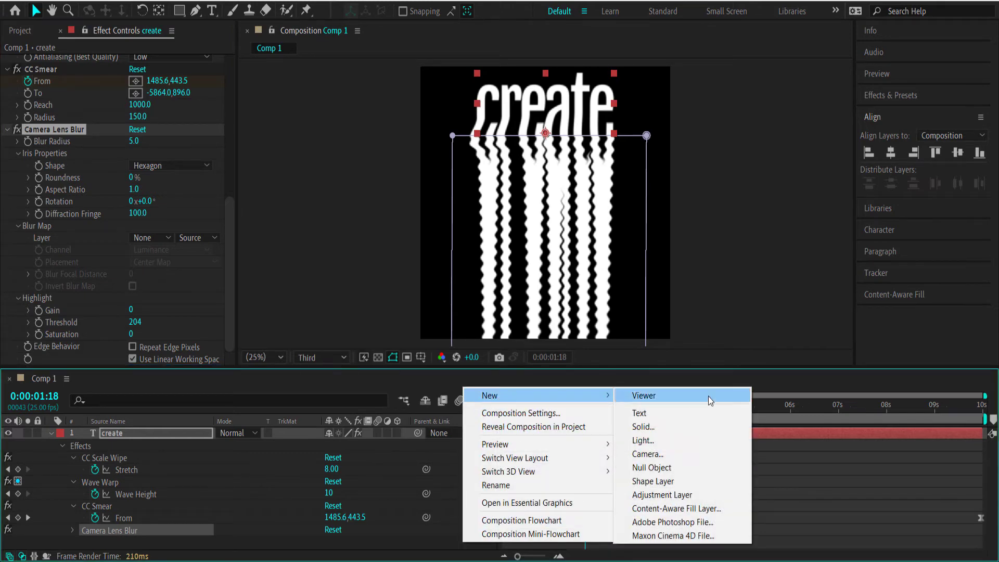
pyautogui.click(703, 426)
pyautogui.write('BLURMAP')
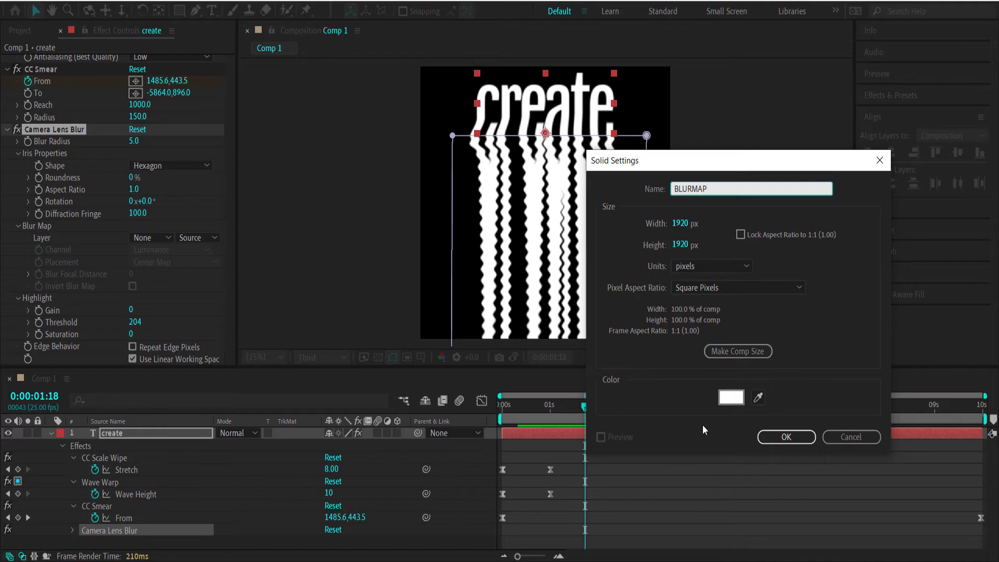
pyautogui.press('Return')
# Apply Gradient Ramp to the BLURMAP solid.
pyautogui.hotkey('ctrl', 'space')
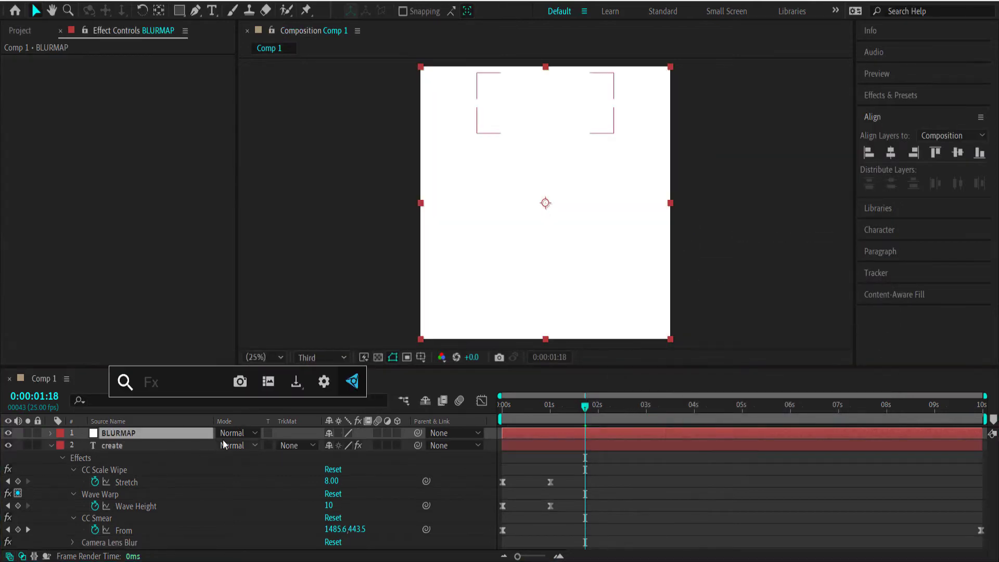
pyautogui.write('gra')
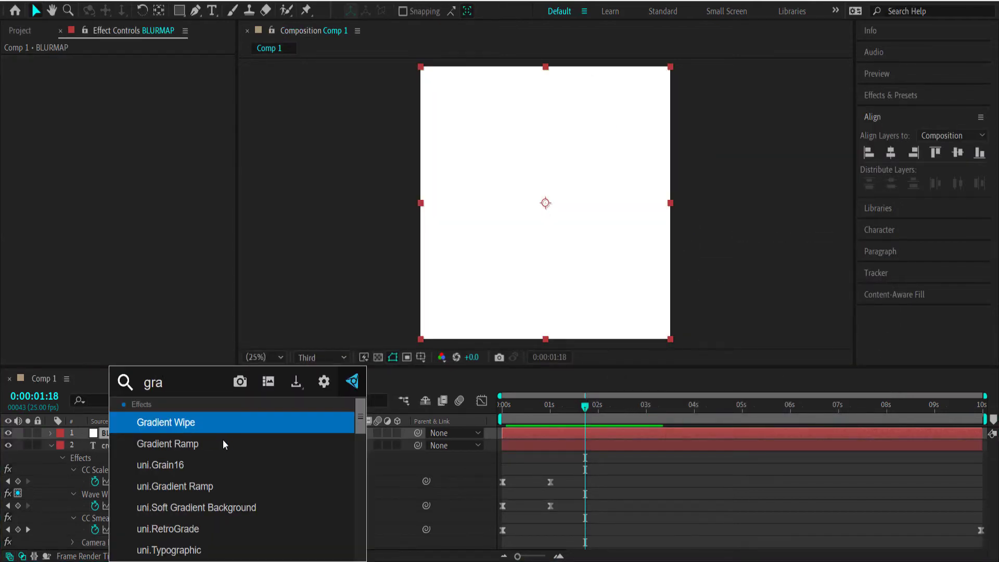
pyautogui.press('Down')
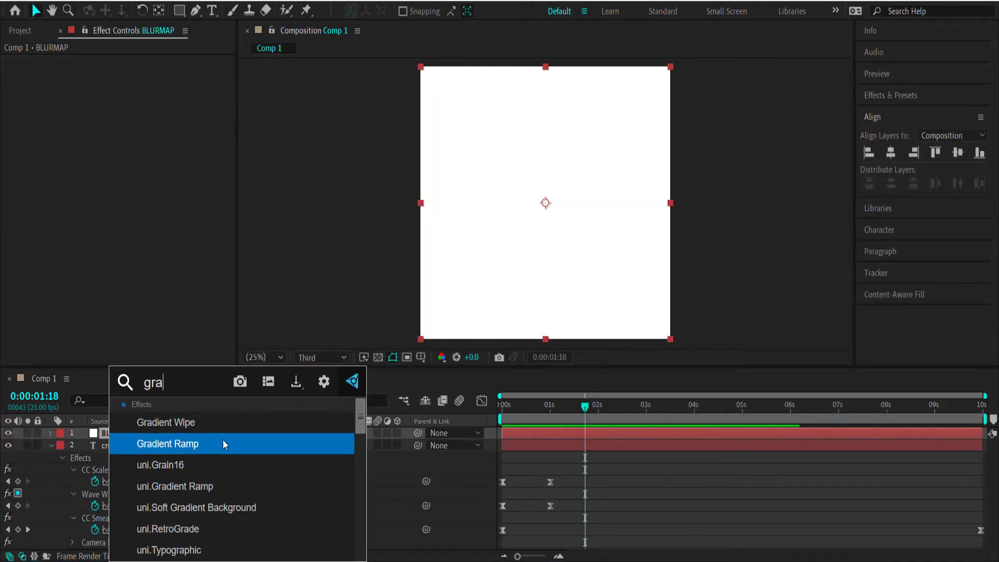
pyautogui.press('Return')
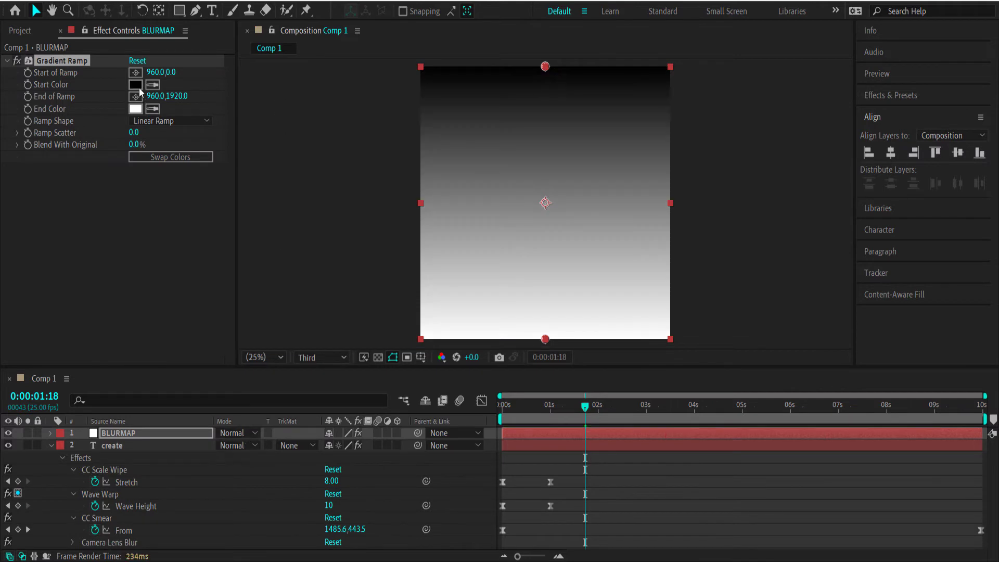
# Move the ramp's start point to 996,516, then reveal the create layer's Camera Lens Blur settings.
pyautogui.click(136, 72)
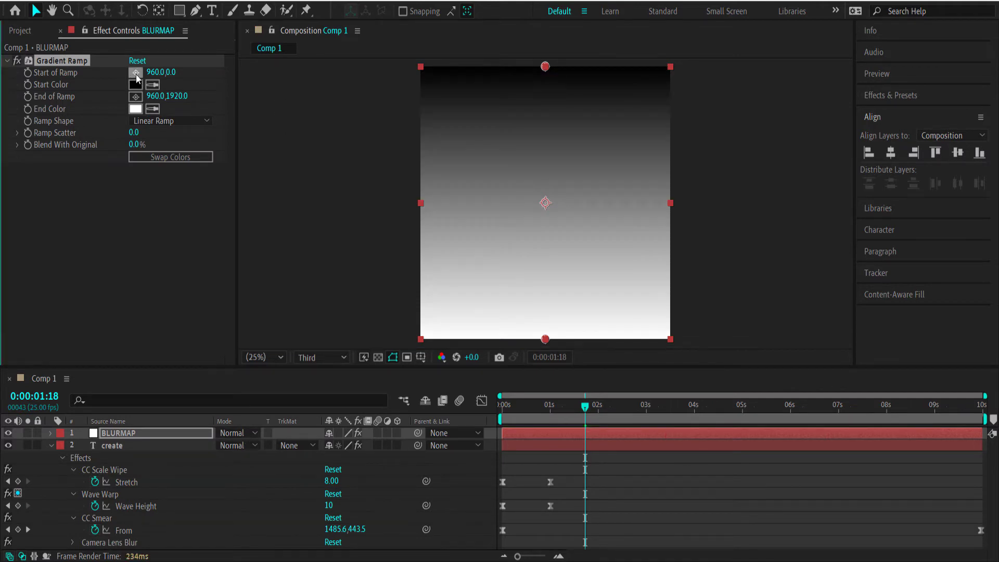
pyautogui.click(545, 156)
pyautogui.moveTo(545, 156); pyautogui.dragTo(544, 173)
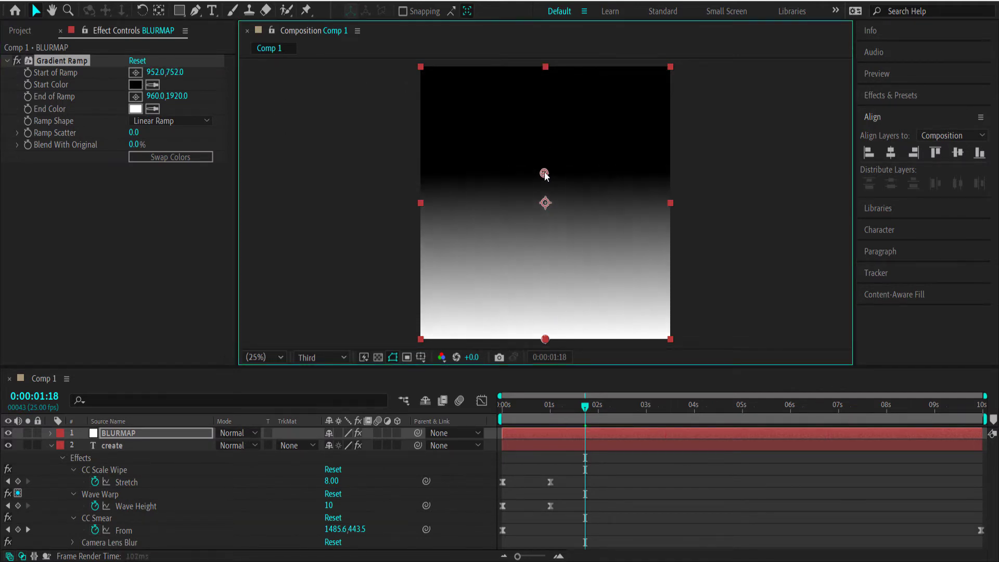
pyautogui.click(8, 433)
pyautogui.click(8, 433)
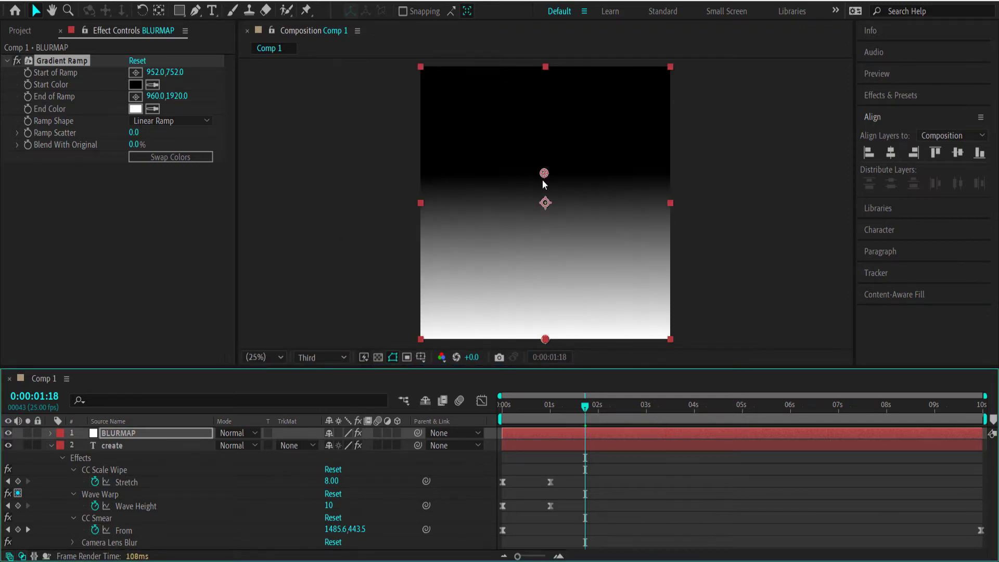
pyautogui.moveTo(543, 173); pyautogui.dragTo(550, 140)
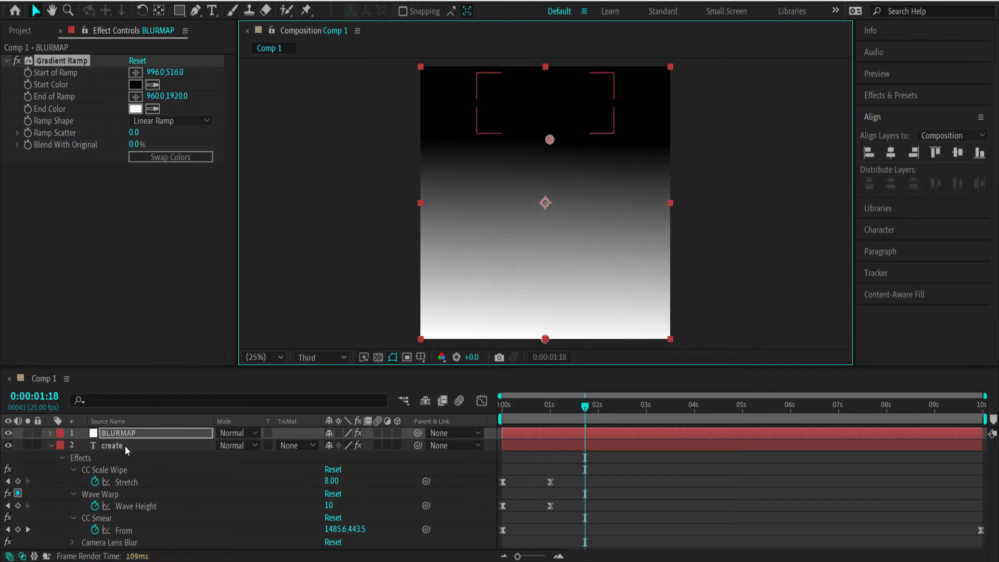
pyautogui.click(111, 446)
pyautogui.moveTo(229, 172); pyautogui.dragTo(223, 340)
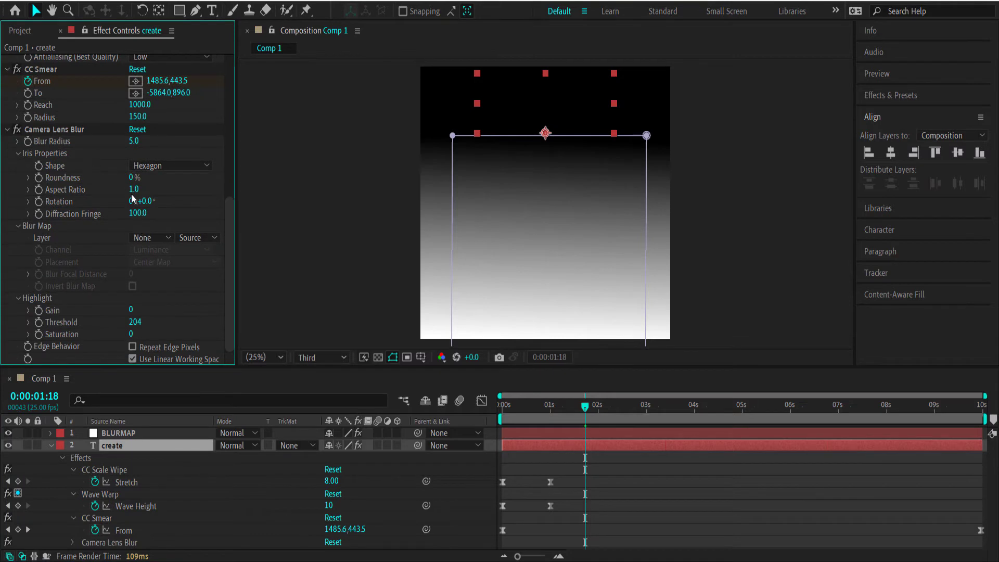
# Use BLURMAP's Effects & Masks as the lens blur map and hide the BLURMAP layer.
pyautogui.click(149, 237)
pyautogui.click(156, 267)
pyautogui.click(197, 238)
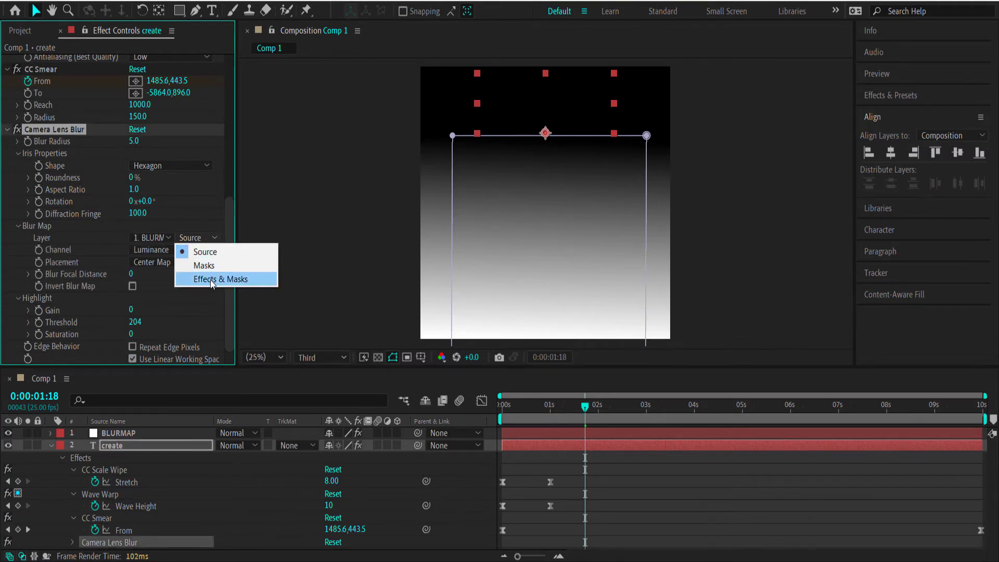
pyautogui.click(212, 280)
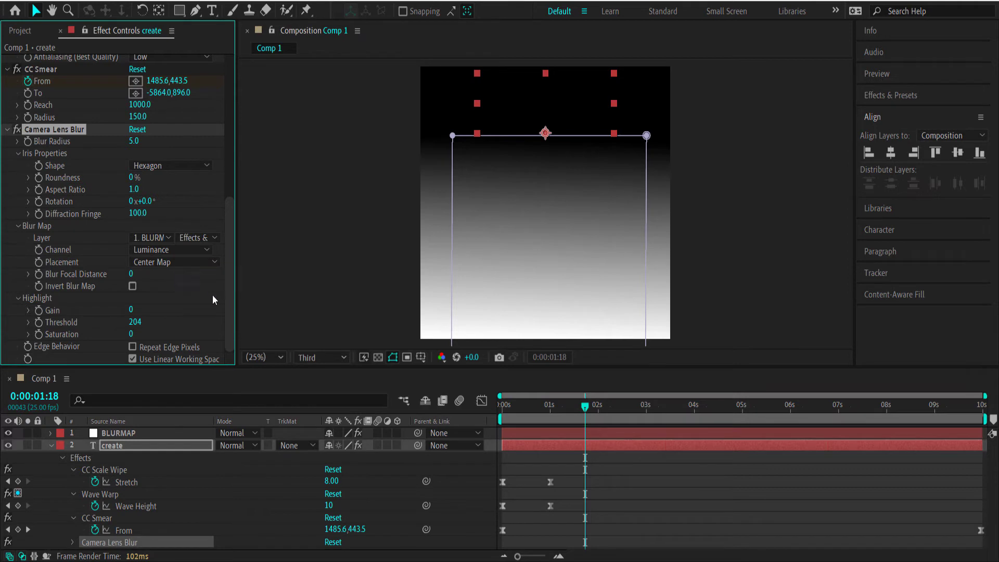
pyautogui.click(8, 433)
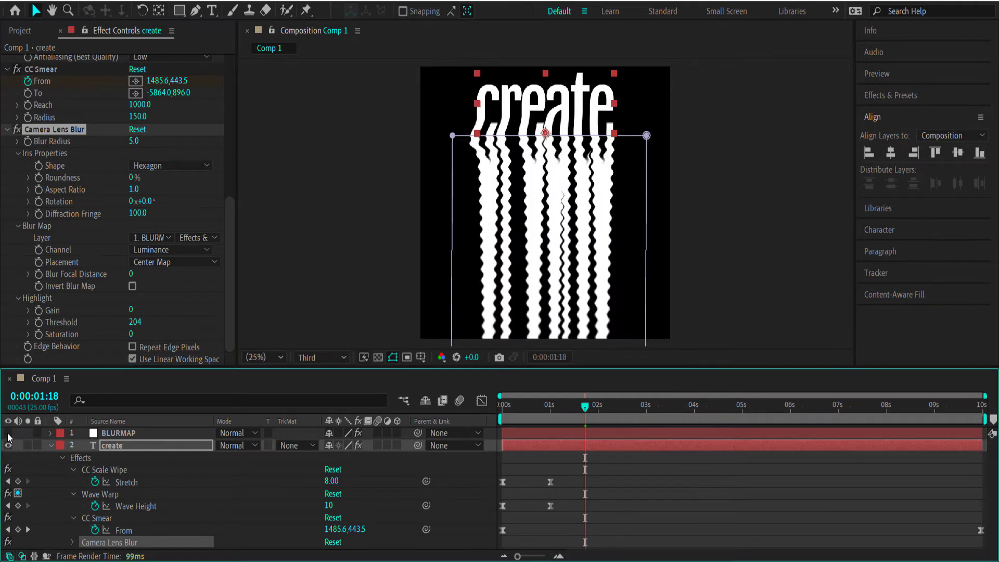
# Set the Blur Focal Distance to 150.
pyautogui.click(131, 274)
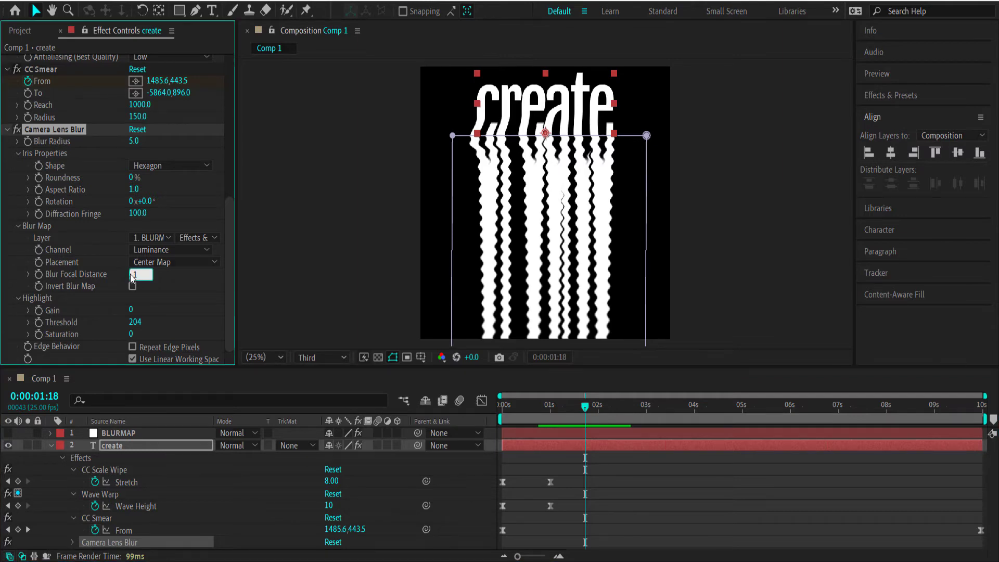
pyautogui.press('Return')
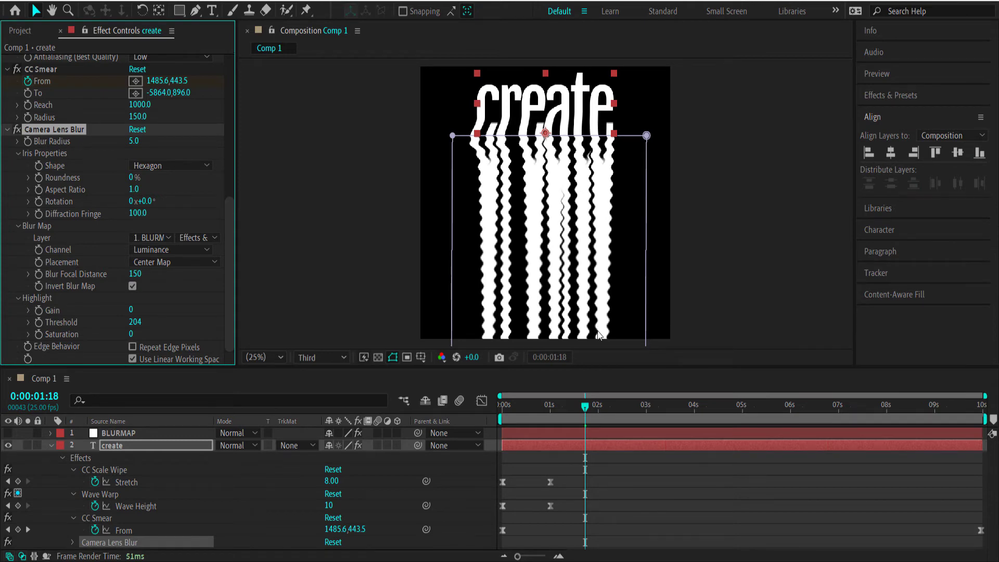
pyautogui.moveTo(134, 274); pyautogui.dragTo(171, 272)
# Pre-compose the BLURMAP and create layers into a composition named TEXT.
pyautogui.click(125, 434)
pyautogui.rightClick(125, 434)
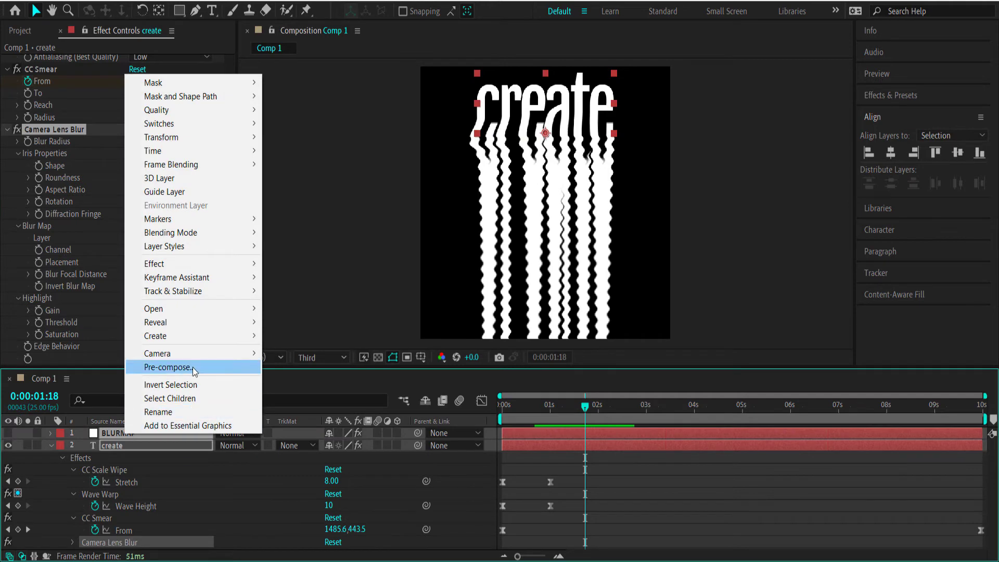
pyautogui.click(192, 367)
pyautogui.write('TEXT')
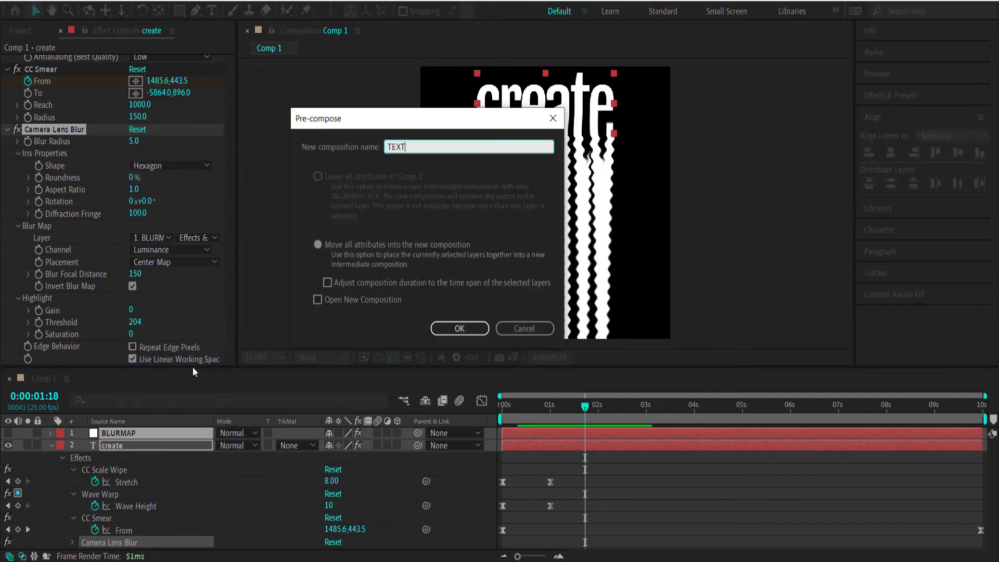
pyautogui.press('Return')
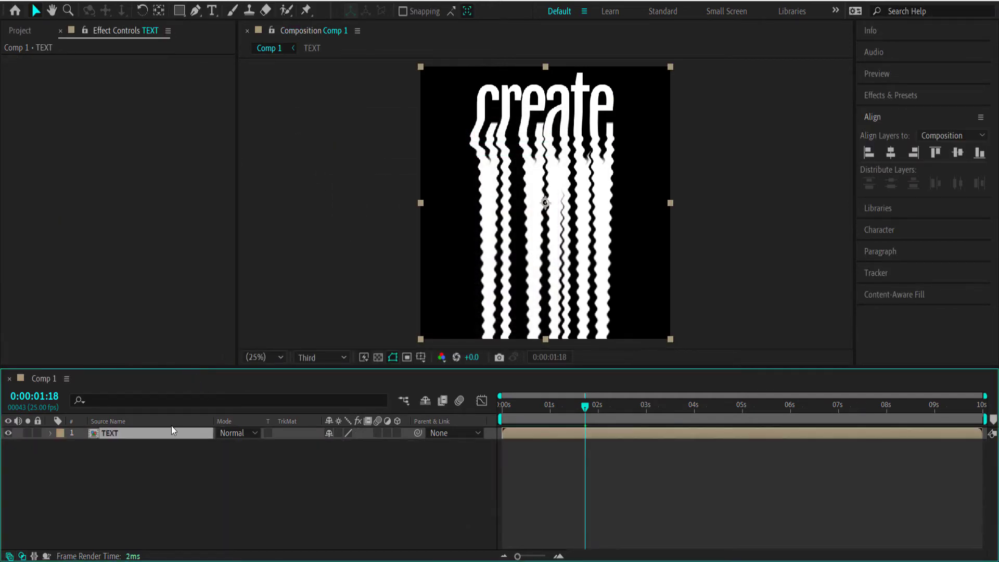
# Apply Shift Channels to the TEXT layer and give it a red label.
pyautogui.hotkey('ctrl', 'space')
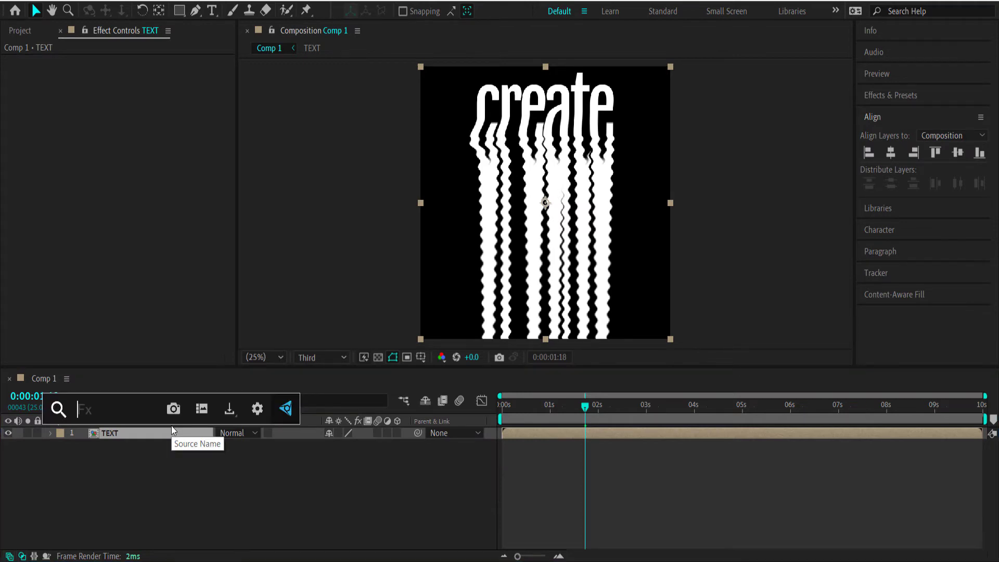
pyautogui.write('shi')
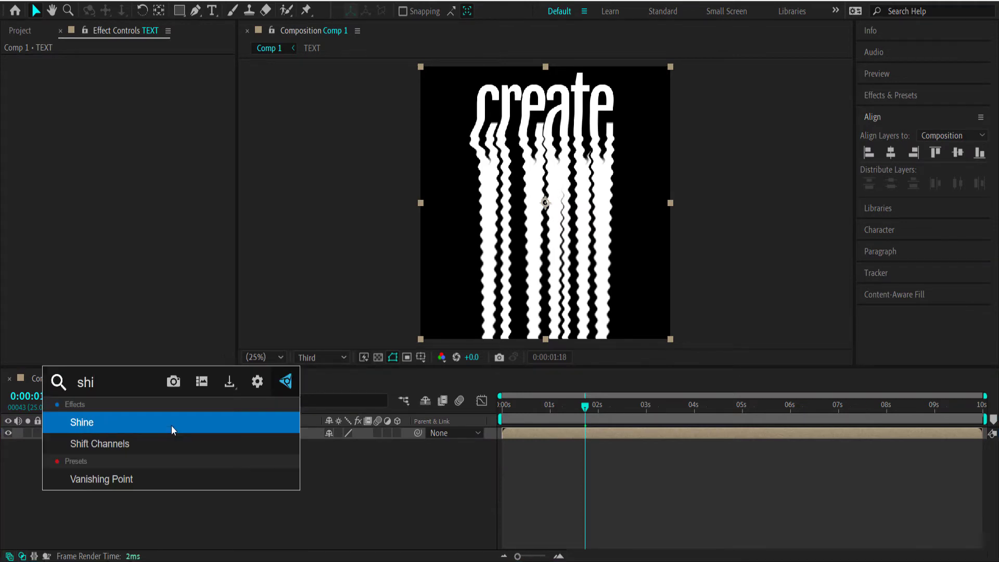
pyautogui.click(141, 442)
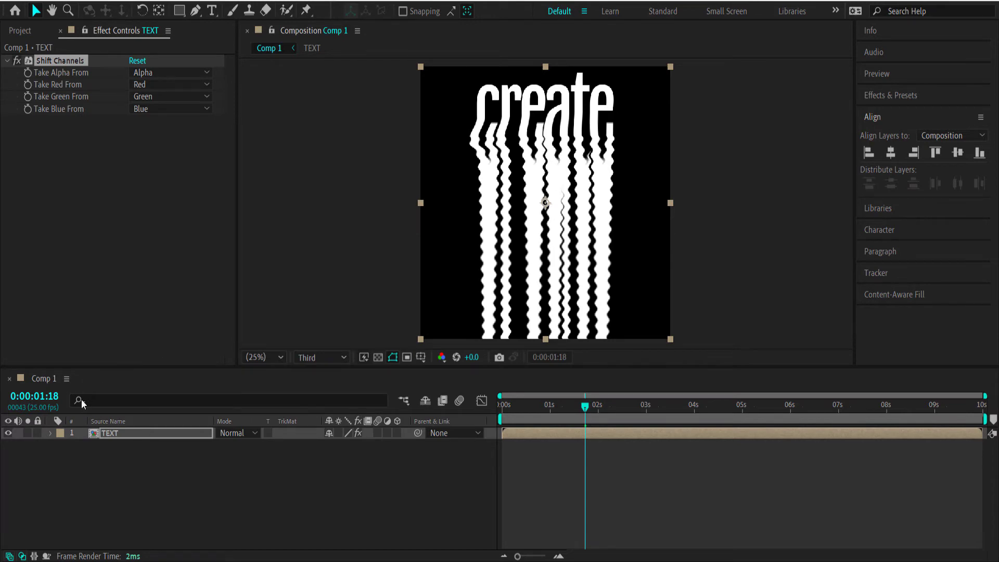
pyautogui.click(60, 434)
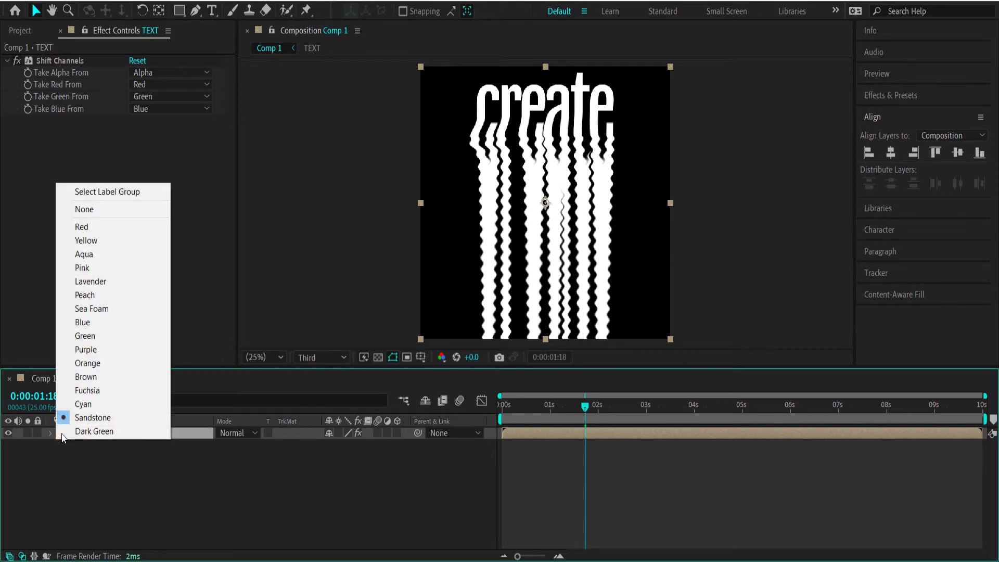
pyautogui.click(93, 227)
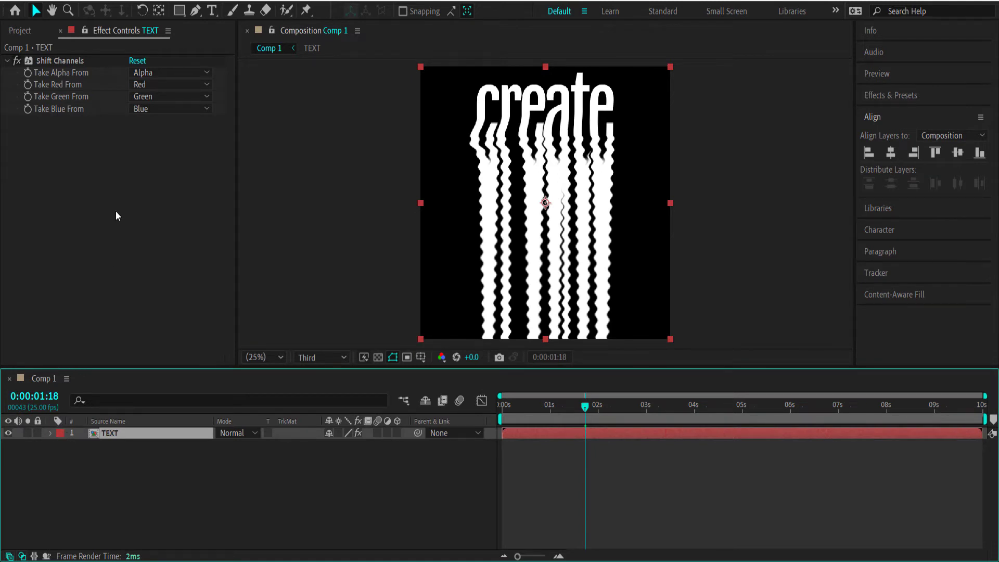
# Set Shift Channels' Take Green and Take Blue to Full Off.
pyautogui.click(148, 96)
pyautogui.click(172, 233)
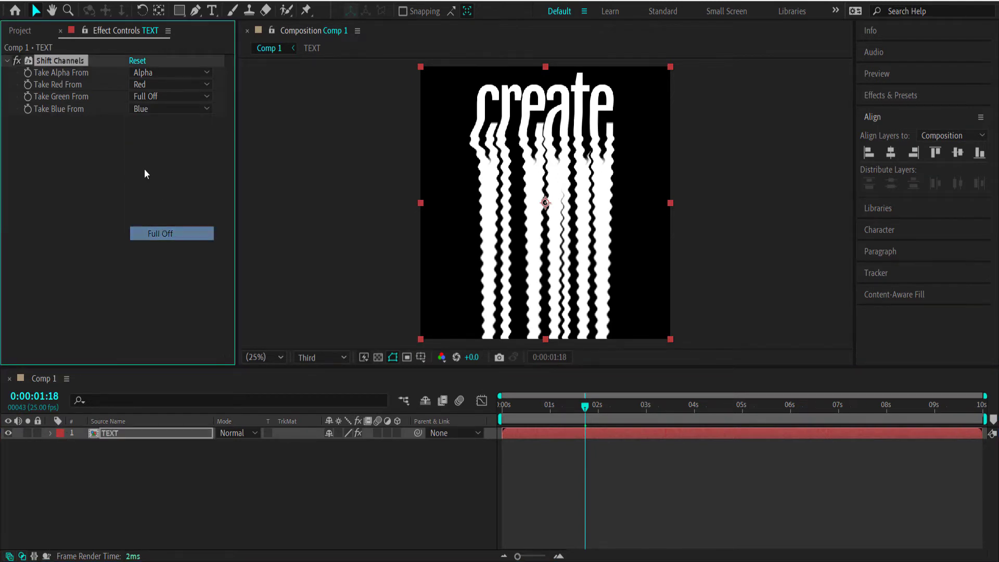
pyautogui.click(145, 111)
pyautogui.click(155, 246)
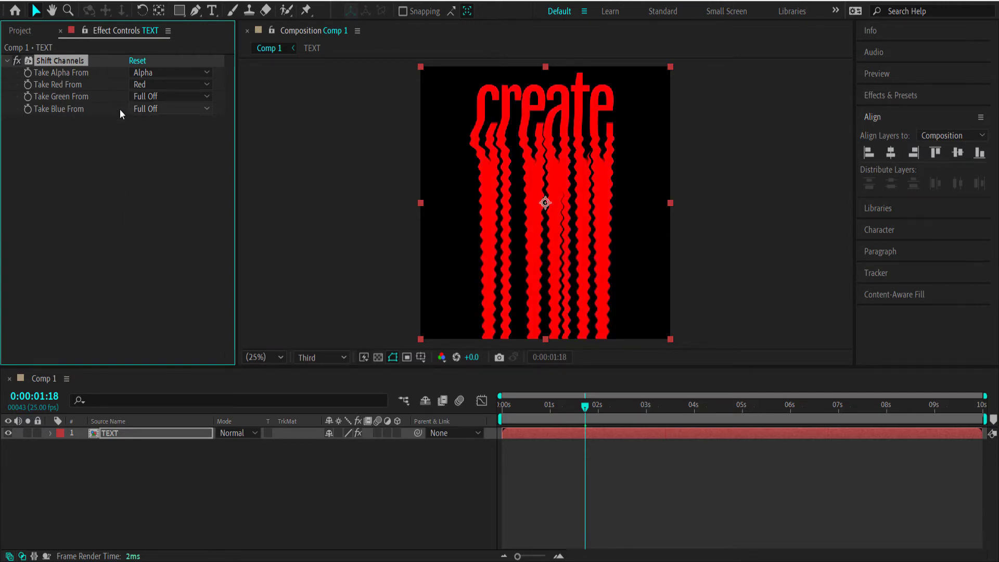
pyautogui.click(159, 466)
pyautogui.click(129, 433)
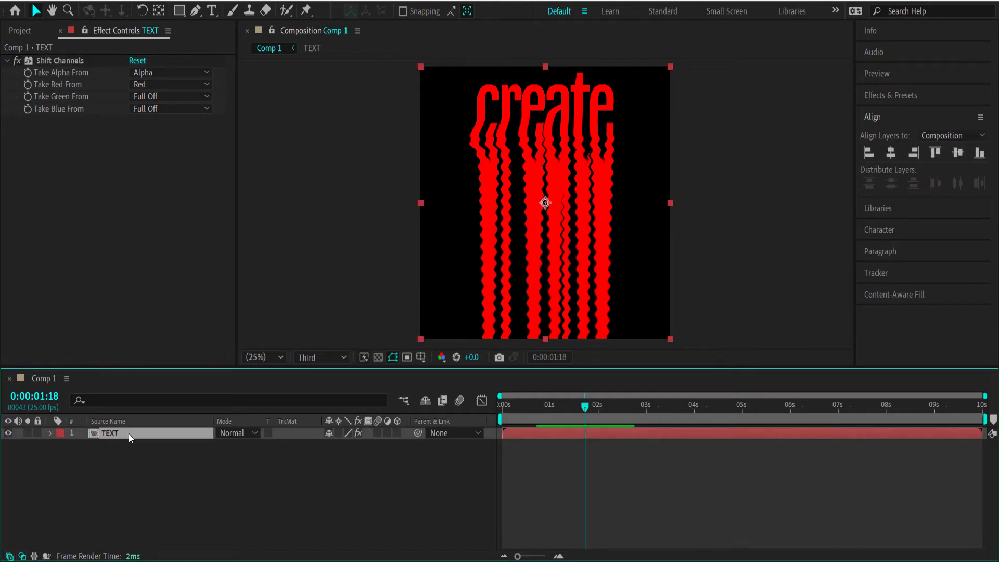
# Duplicate the TEXT layer as a green-labelled copy with Red Full Off and Green from Green.
pyautogui.hotkey('ctrl', 'd')
pyautogui.click(61, 433)
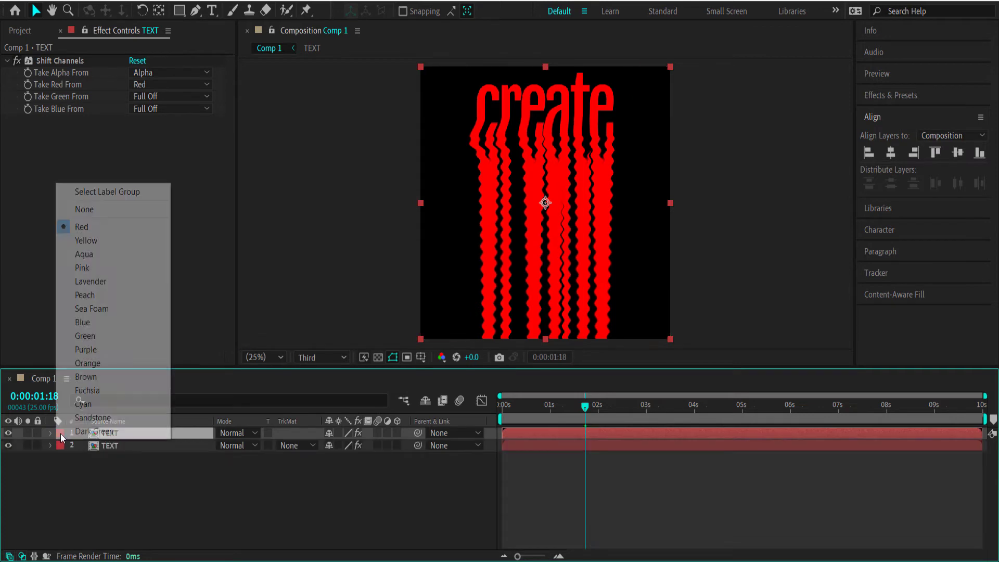
pyautogui.click(87, 335)
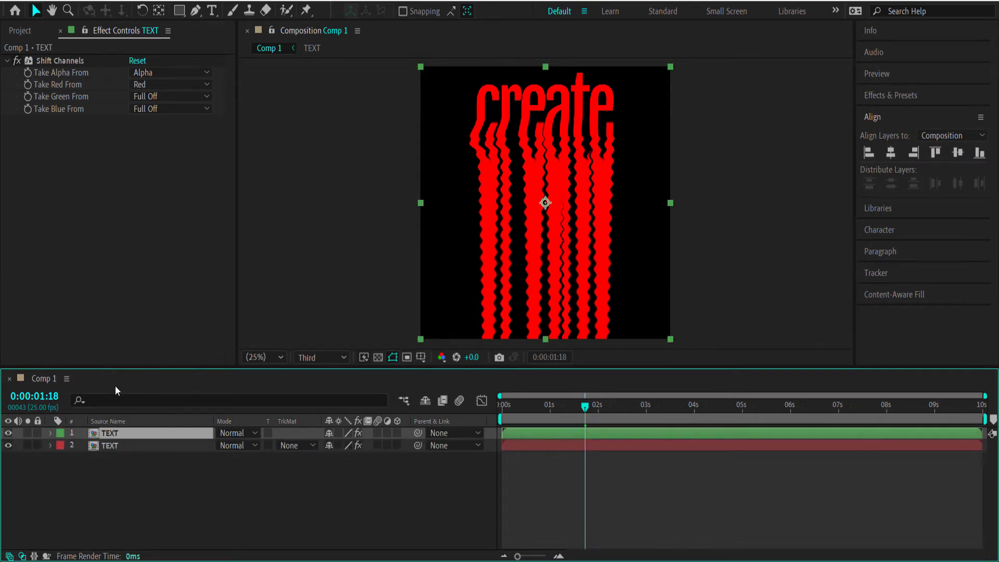
pyautogui.click(144, 84)
pyautogui.click(156, 221)
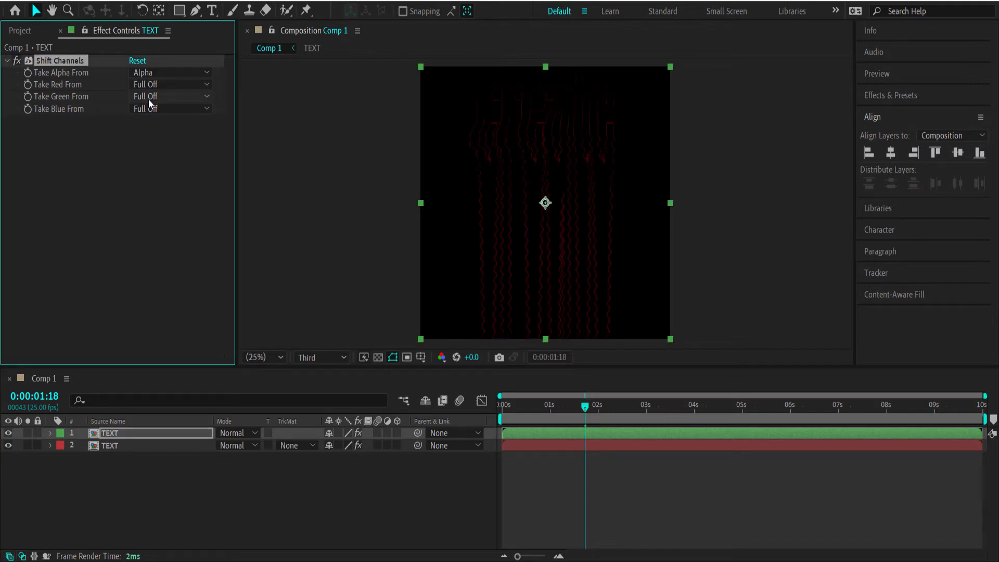
pyautogui.click(148, 98)
pyautogui.click(162, 139)
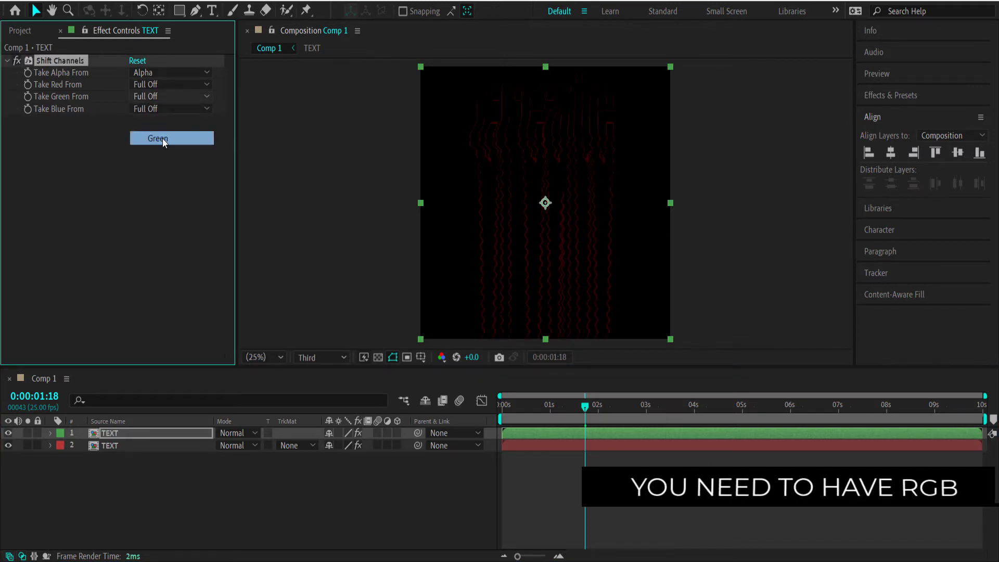
# Duplicate the green layer as a blue-labelled copy with Green Full Off and Blue from Blue.
pyautogui.click(110, 445)
pyautogui.hotkey('ctrl', 'Up')
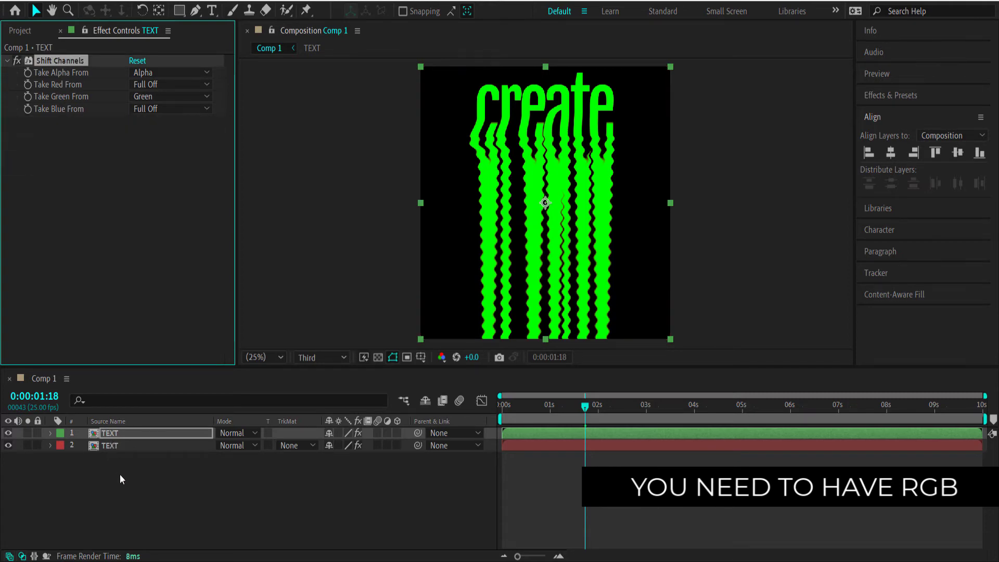
pyautogui.click(120, 479)
pyautogui.click(111, 433)
pyautogui.hotkey('ctrl', 'd')
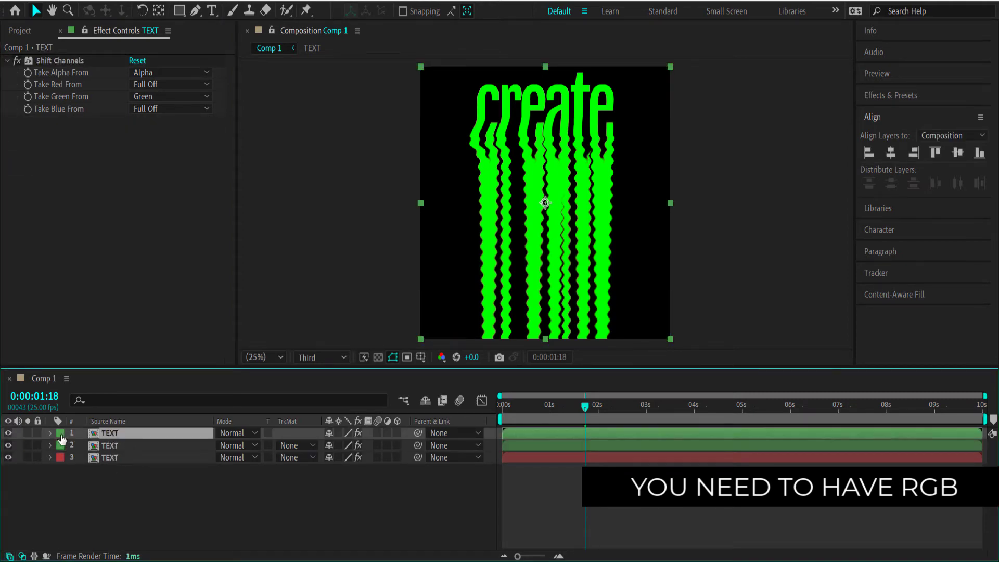
pyautogui.click(61, 436)
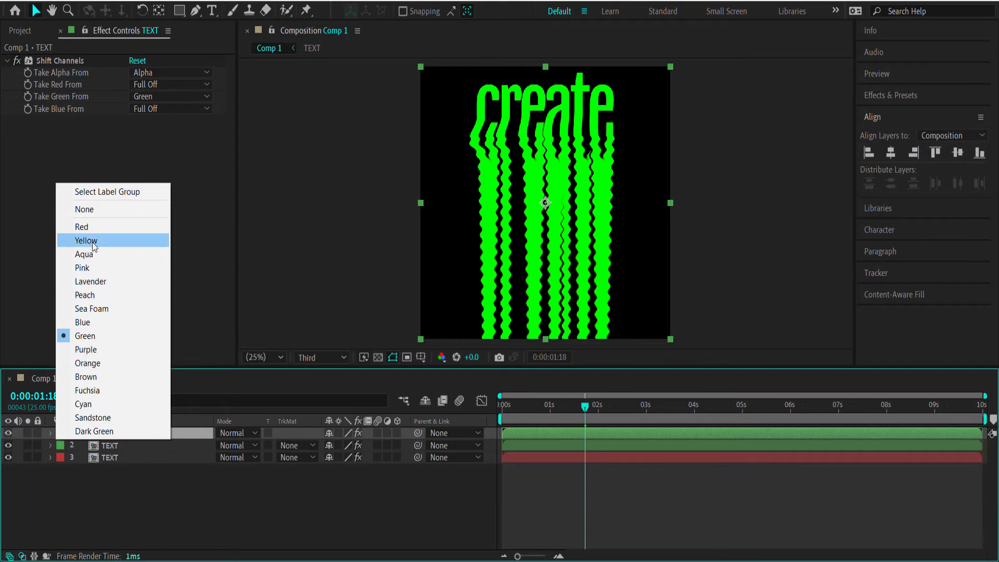
pyautogui.click(93, 322)
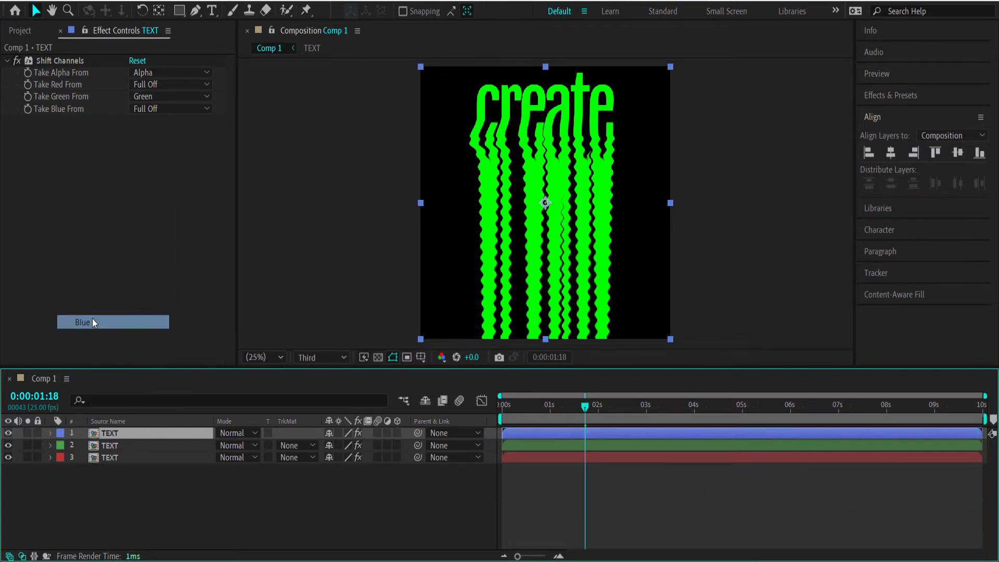
pyautogui.click(147, 96)
pyautogui.click(171, 237)
pyautogui.click(150, 109)
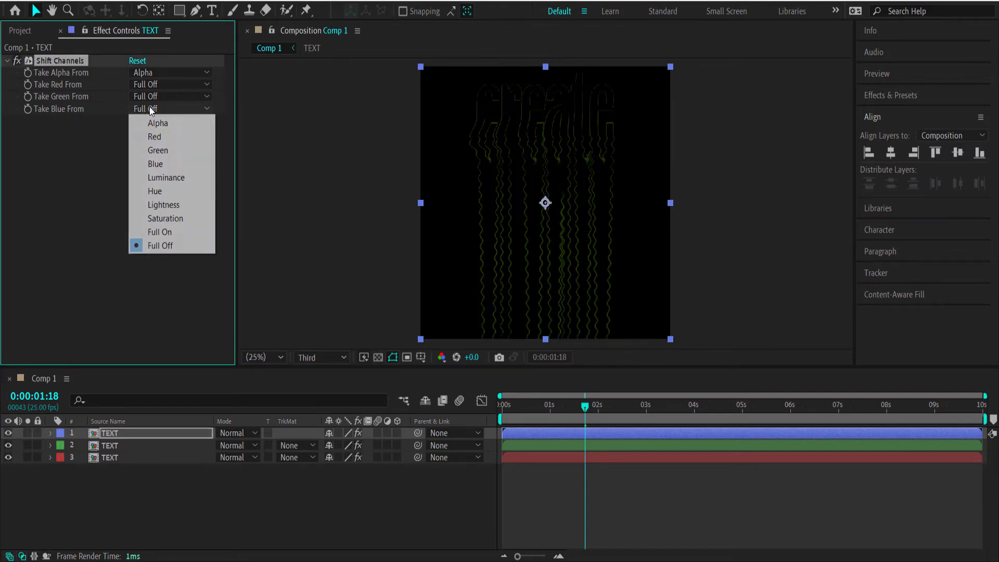
pyautogui.click(162, 162)
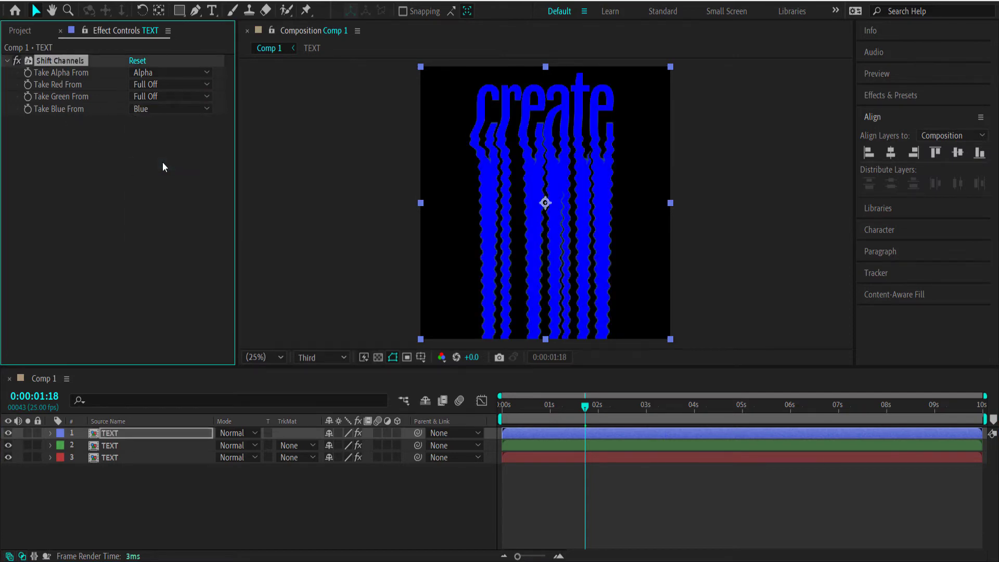
# Set all three TEXT layers to Lighten blend mode and preview the result.
pyautogui.moveTo(202, 493); pyautogui.dragTo(136, 432)
pyautogui.click(257, 432)
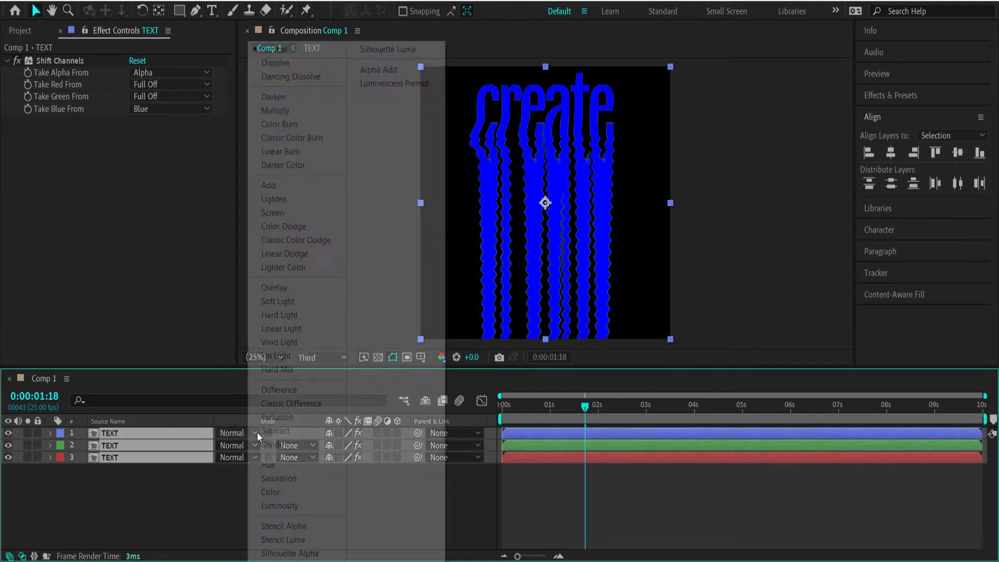
pyautogui.click(301, 199)
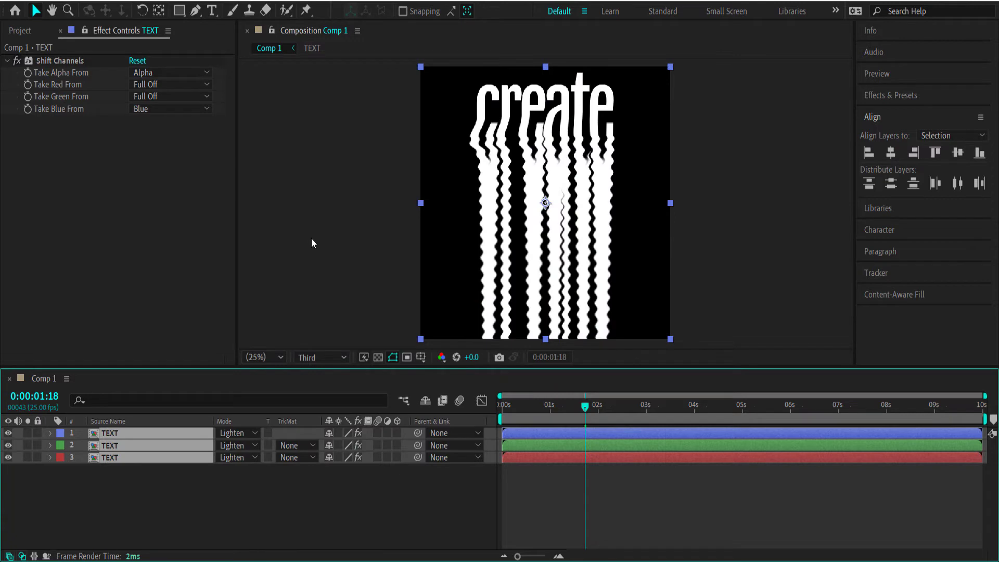
pyautogui.moveTo(585, 404); pyautogui.dragTo(507, 404)
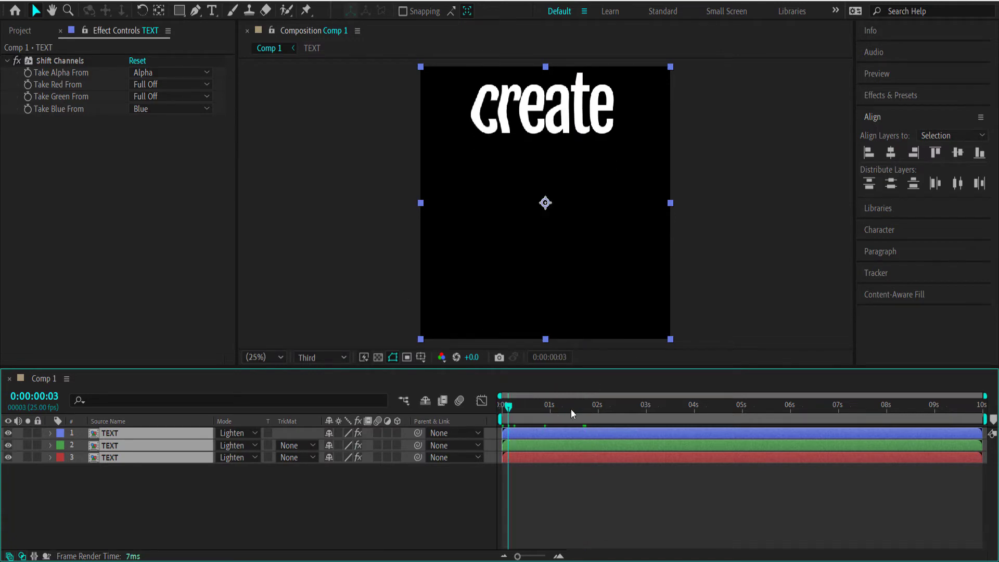
pyautogui.moveTo(570, 409); pyautogui.dragTo(472, 419)
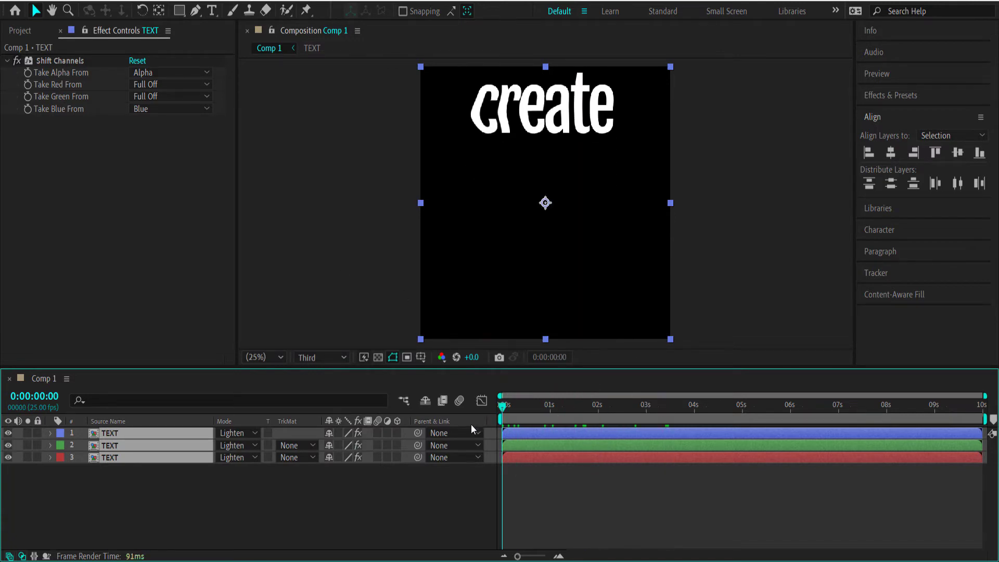
# Nudge the red layer right, green up and blue left, then fit the comp in view.
pyautogui.click(157, 539)
pyautogui.click(111, 457)
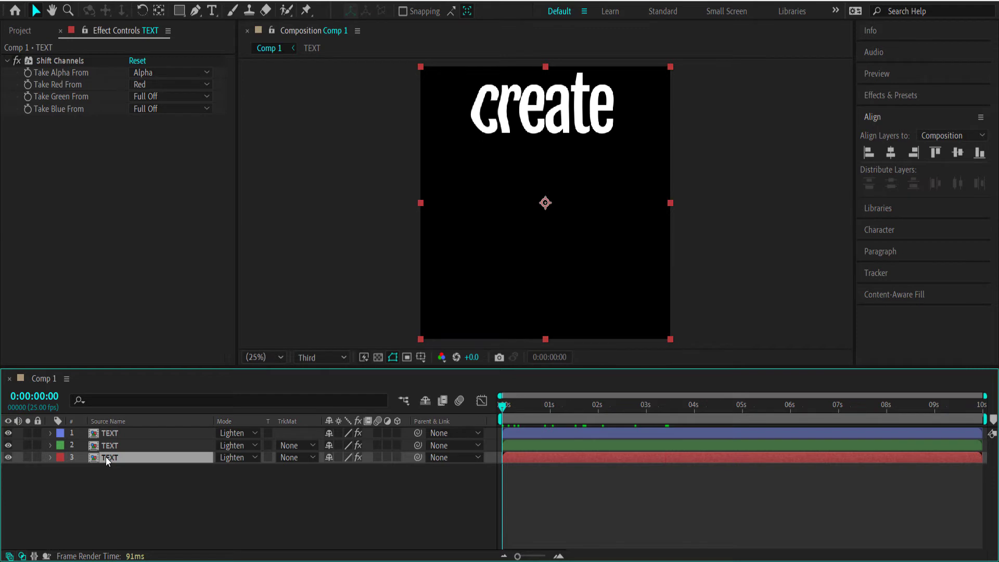
pyautogui.hotkey('shift', 'Right')
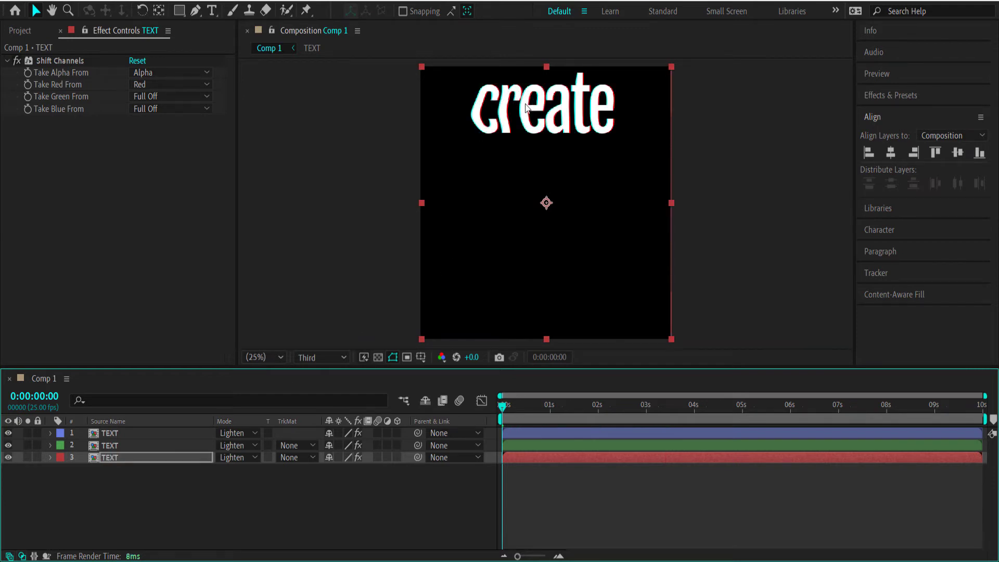
pyautogui.click(111, 446)
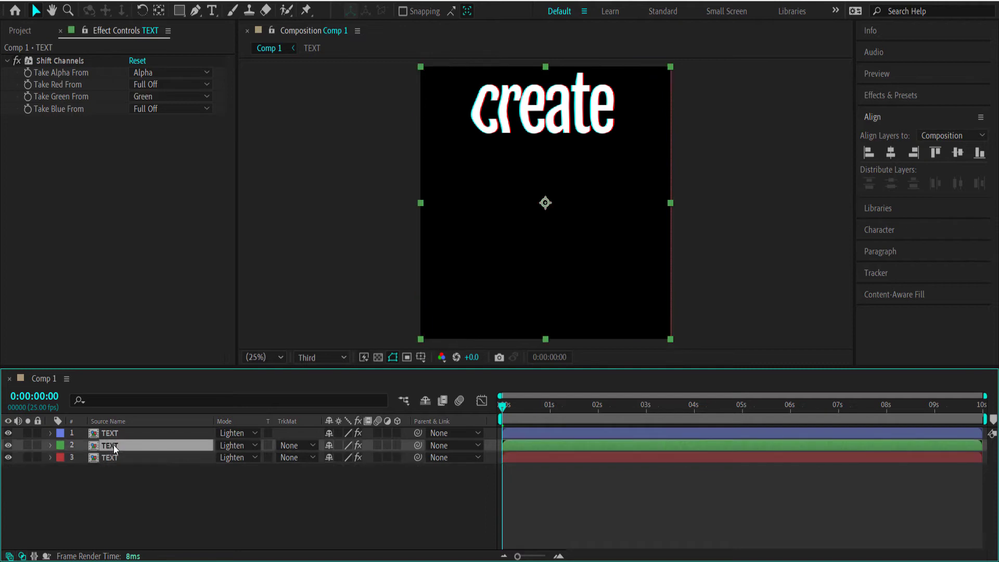
pyautogui.hotkey('shift', 'Up')
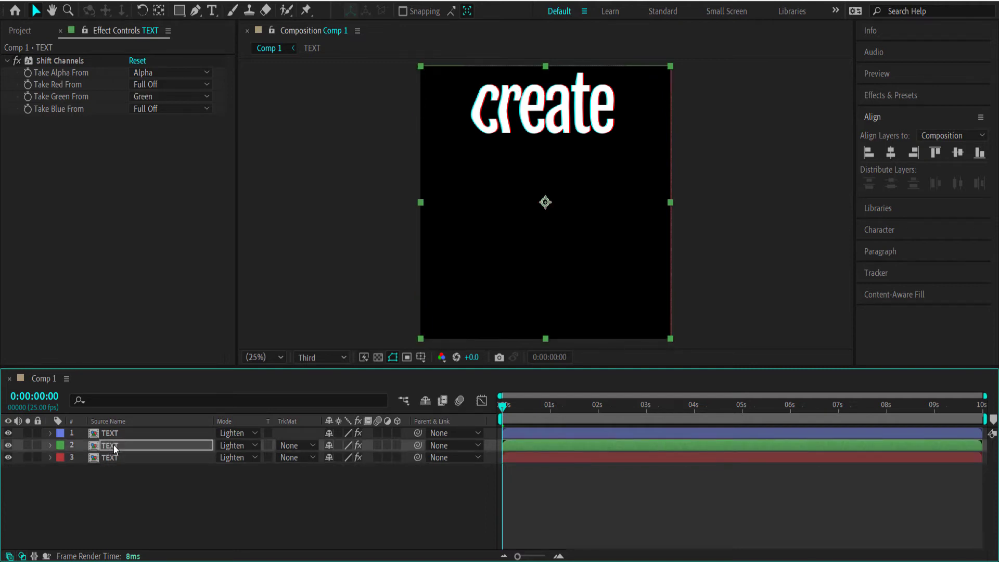
pyautogui.click(115, 435)
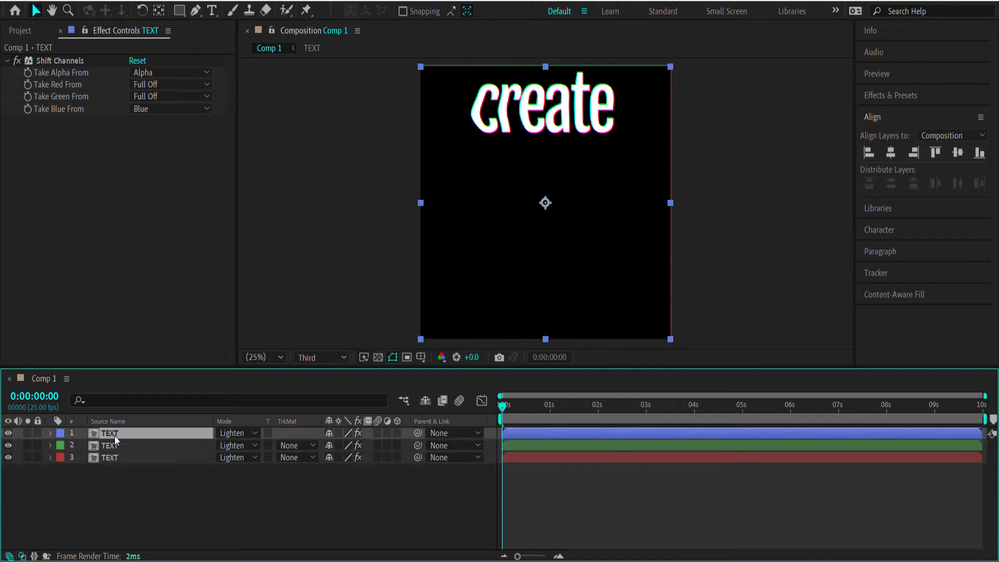
pyautogui.hotkey('shift', 'Left')
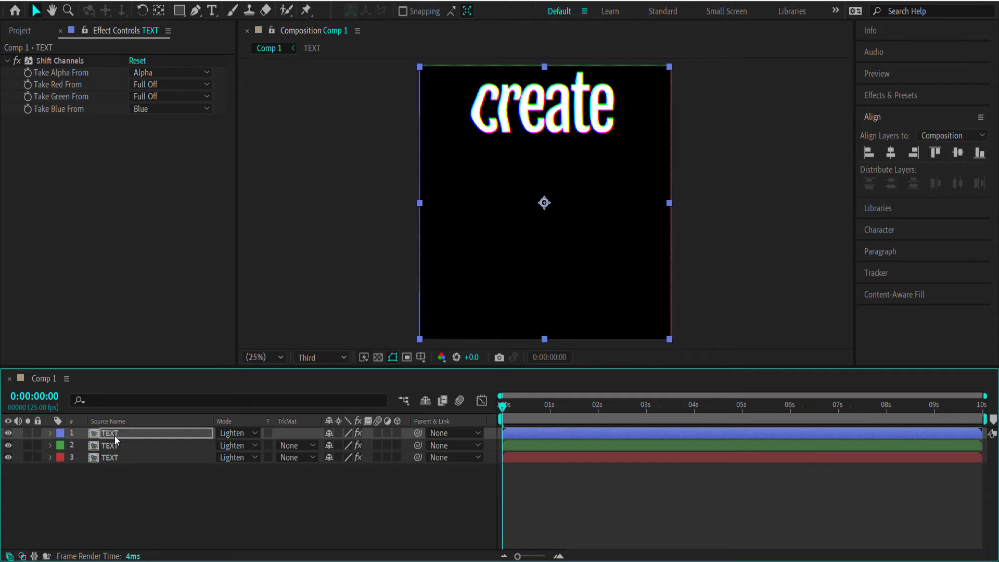
pyautogui.scroll(2, 538, 107)
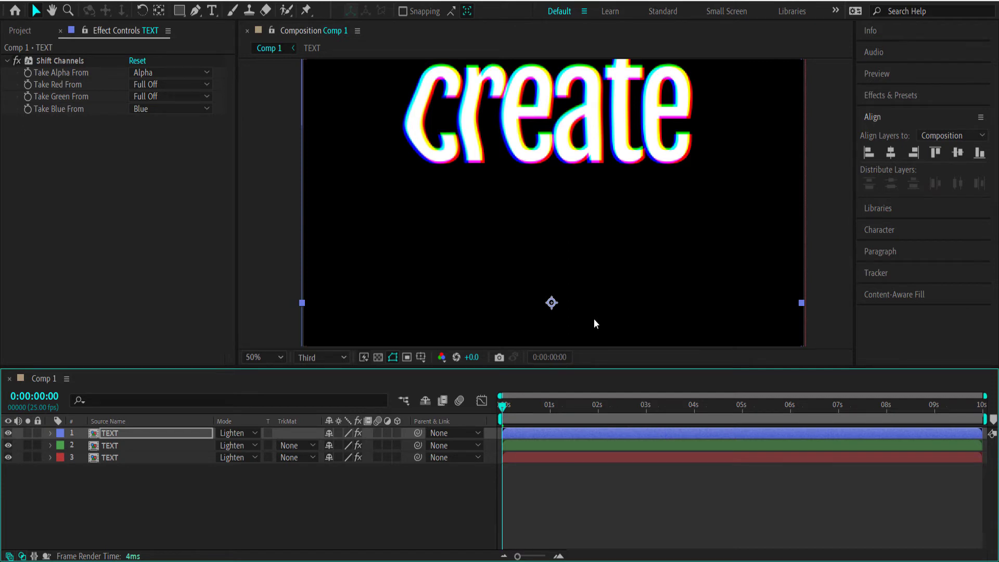
pyautogui.hotkey('shift', '/')
pyautogui.click(161, 458)
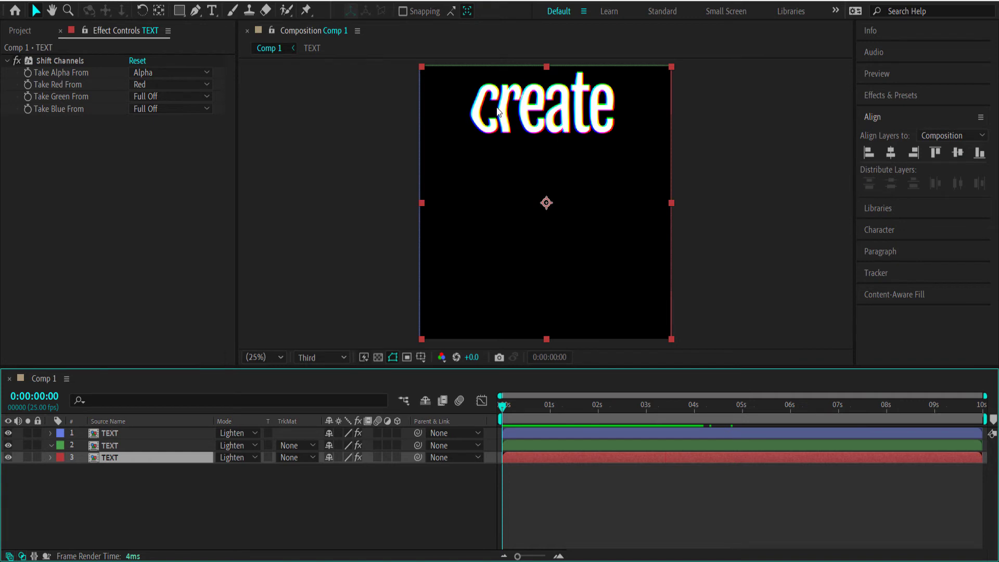
# Apply Liquify to the red layer, keyframe Distortion Mesh, and pull the c into a drip at 0 s.
pyautogui.hotkey('ctrl', 'space')
pyautogui.write('liq')
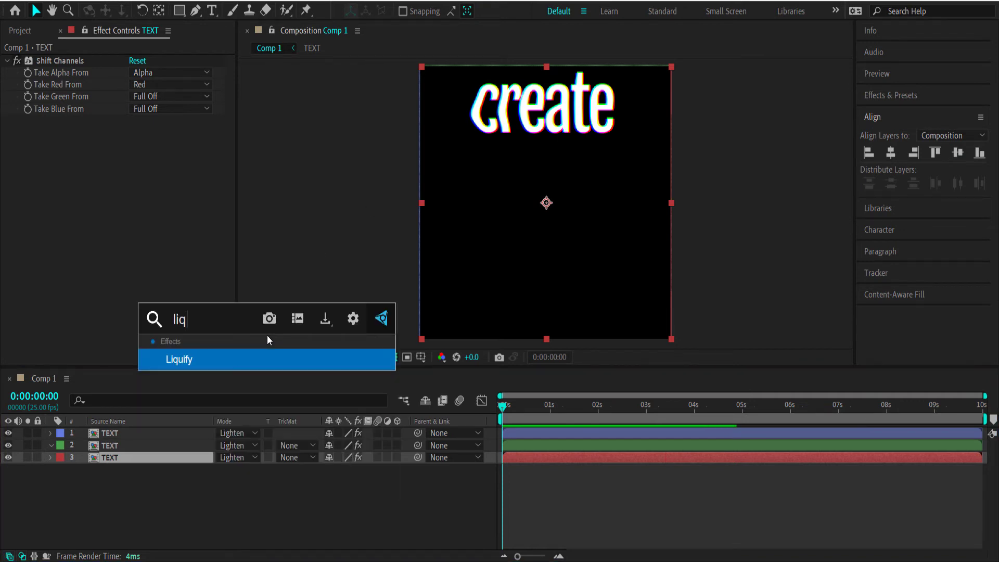
pyautogui.press('Return')
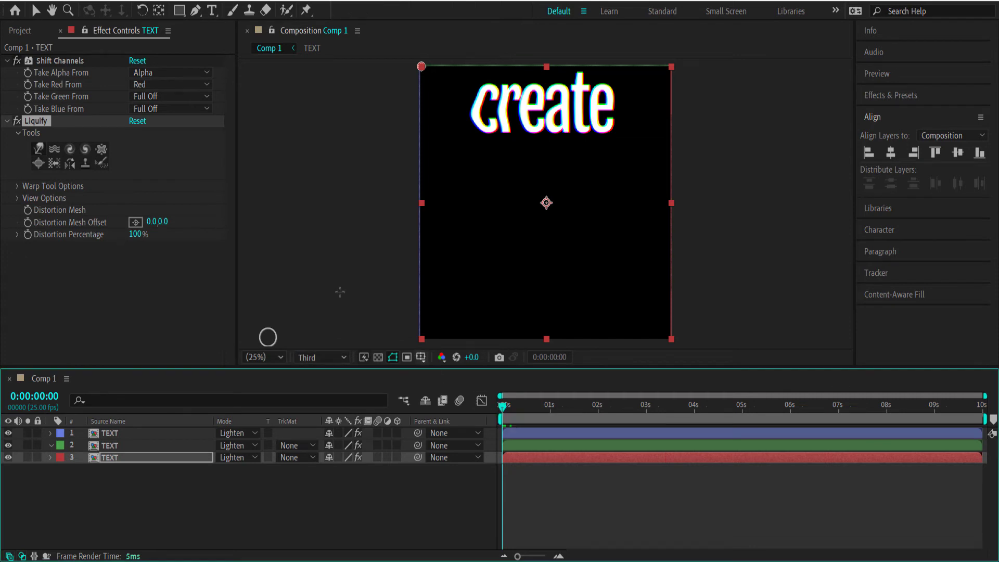
pyautogui.click(39, 164)
pyautogui.click(29, 213)
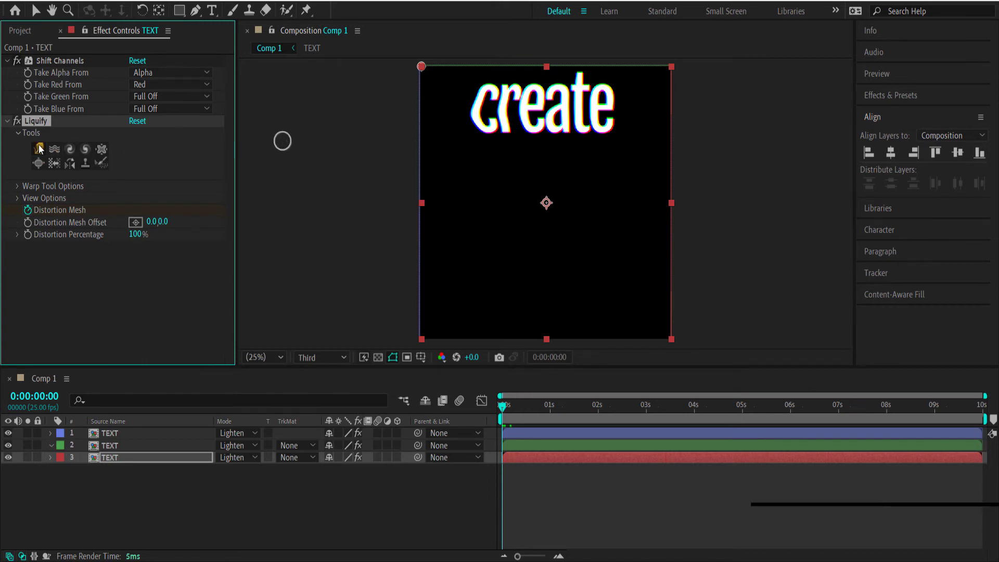
pyautogui.moveTo(492, 128); pyautogui.dragTo(494, 160)
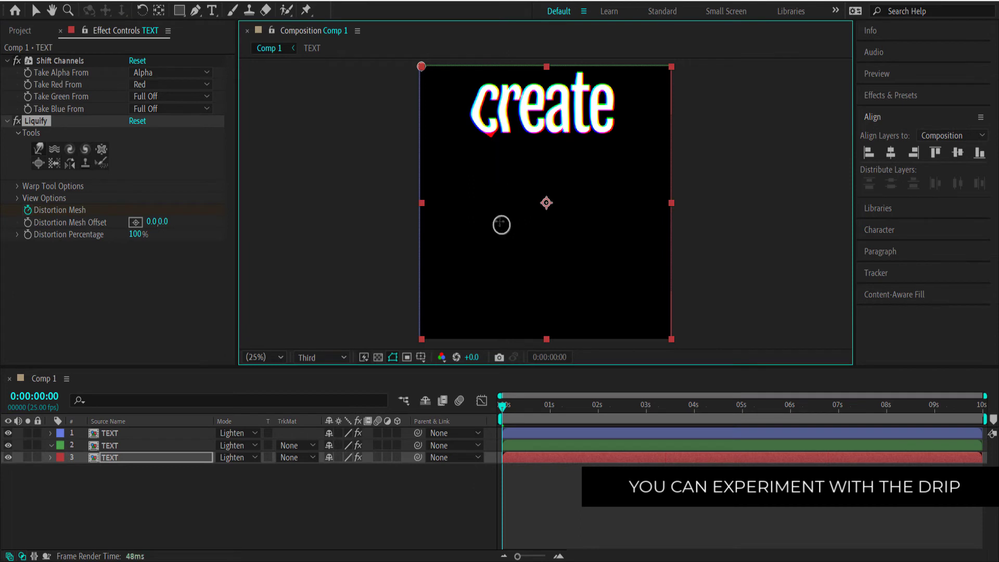
# Lengthen the c's drips at frame 21, 0:00:01:20 and 0:00:02:09, then review the keyframes.
pyautogui.moveTo(508, 411); pyautogui.dragTo(544, 411)
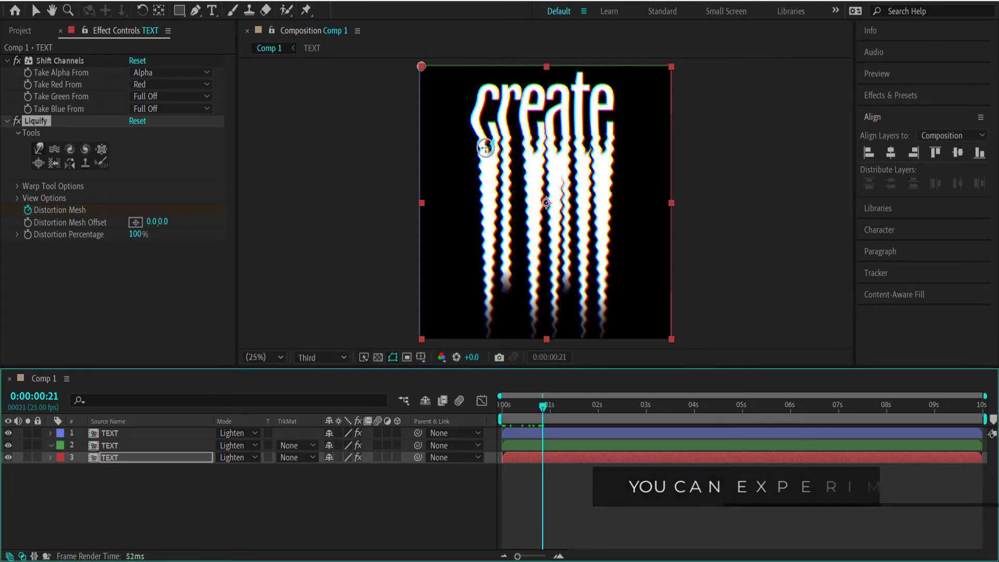
pyautogui.click(484, 174)
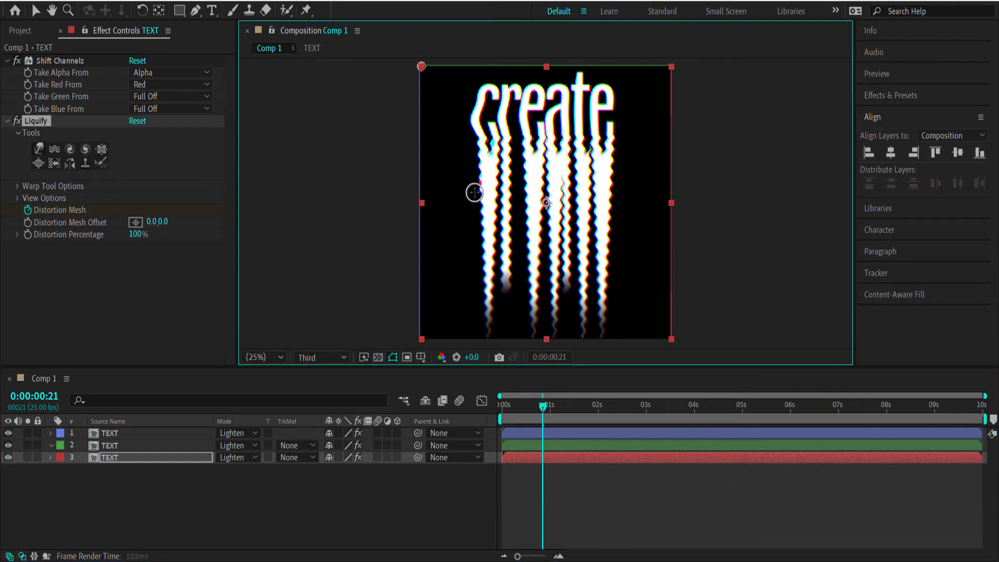
pyautogui.moveTo(566, 411); pyautogui.dragTo(589, 409)
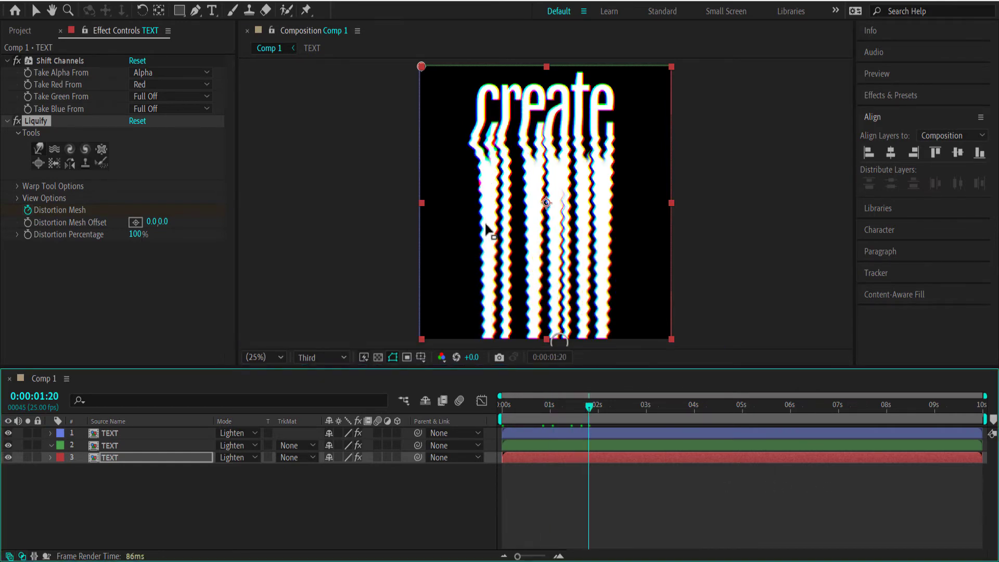
pyautogui.click(477, 184)
pyautogui.moveTo(477, 185); pyautogui.dragTo(477, 241)
pyautogui.moveTo(592, 412); pyautogui.dragTo(616, 410)
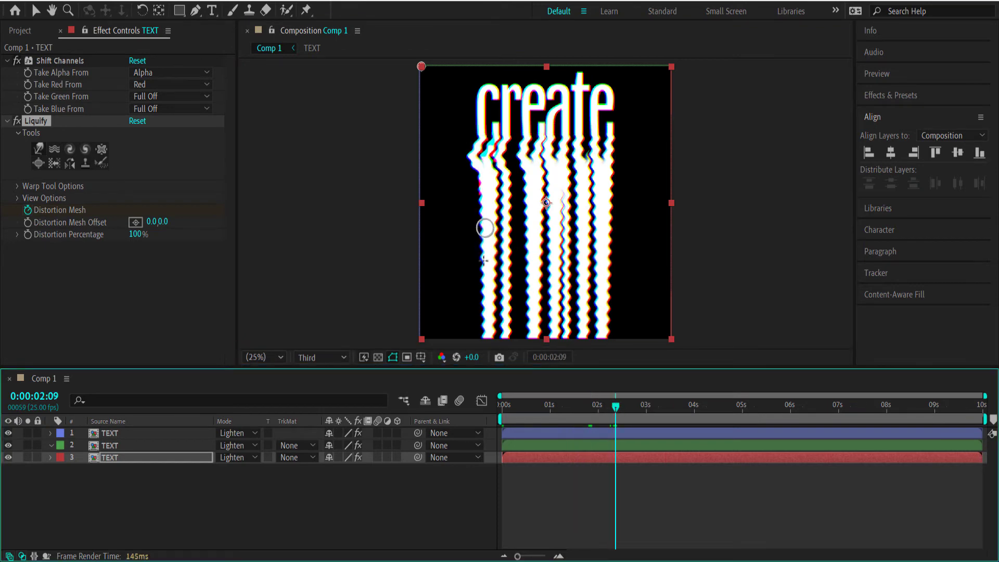
pyautogui.moveTo(483, 260); pyautogui.dragTo(479, 285)
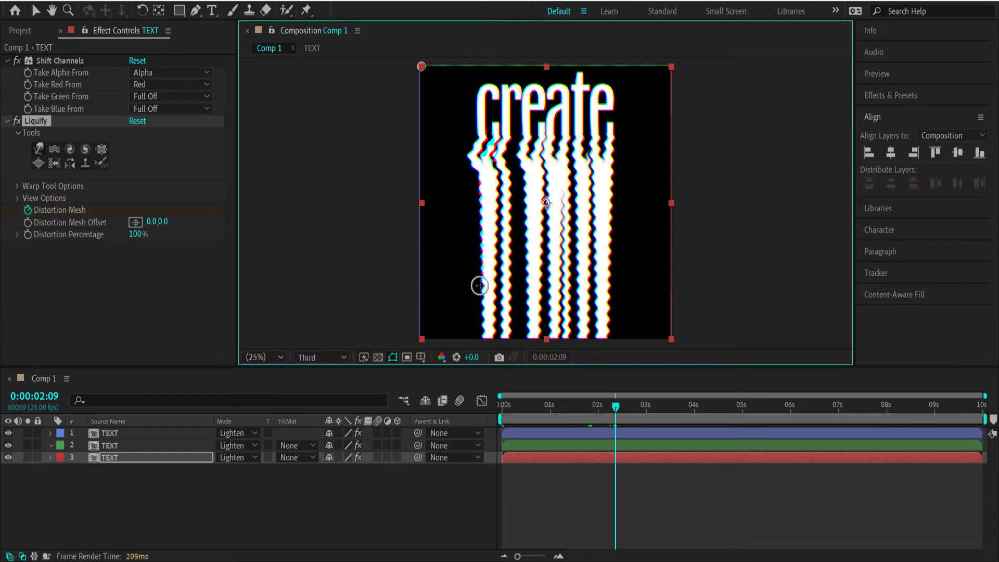
pyautogui.press('u')
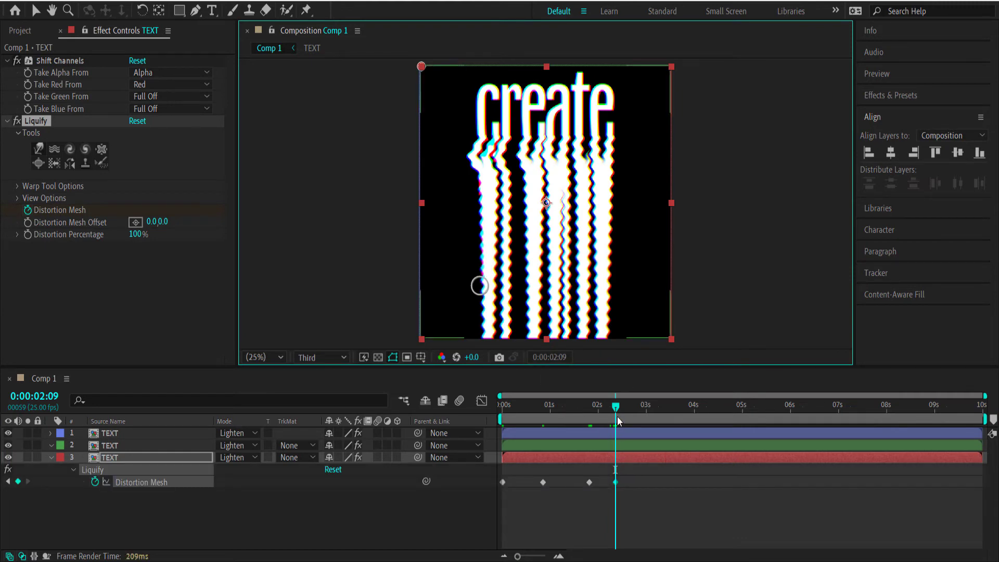
pyautogui.moveTo(606, 405)
pyautogui.mouseDown()
pyautogui.moveTo(488, 417)
pyautogui.moveTo(616, 415)
pyautogui.mouseUp()
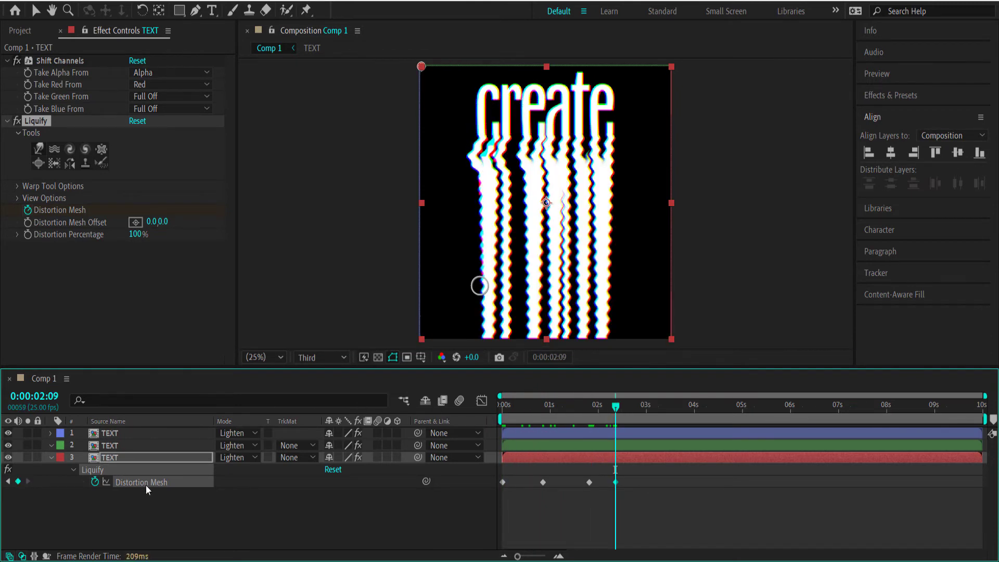
pyautogui.click(39, 125)
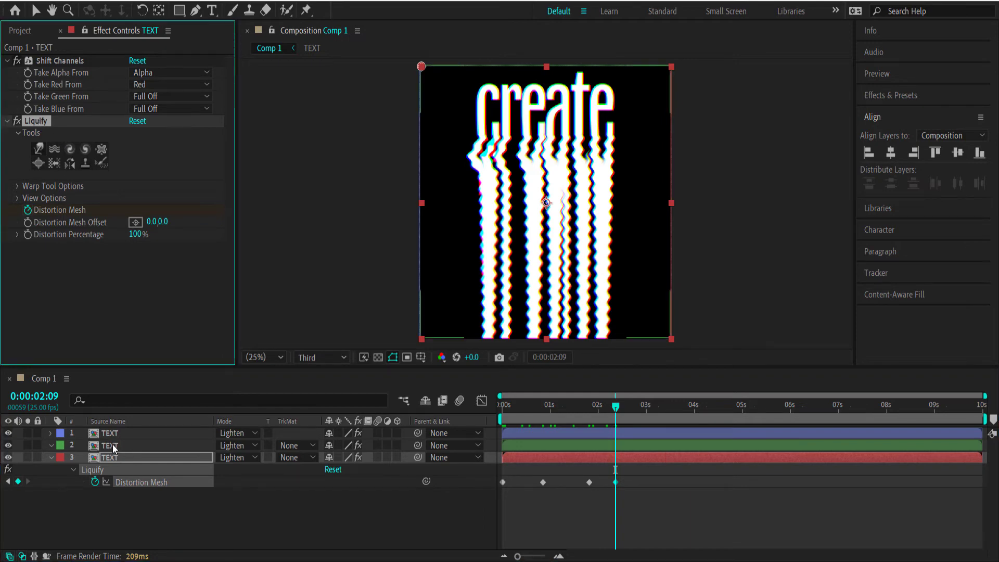
# Paste Liquify onto the green layer at the comp start and delete its pasted Distortion Mesh keyframes.
pyautogui.click(130, 445)
pyautogui.click(614, 404)
pyautogui.click(498, 410)
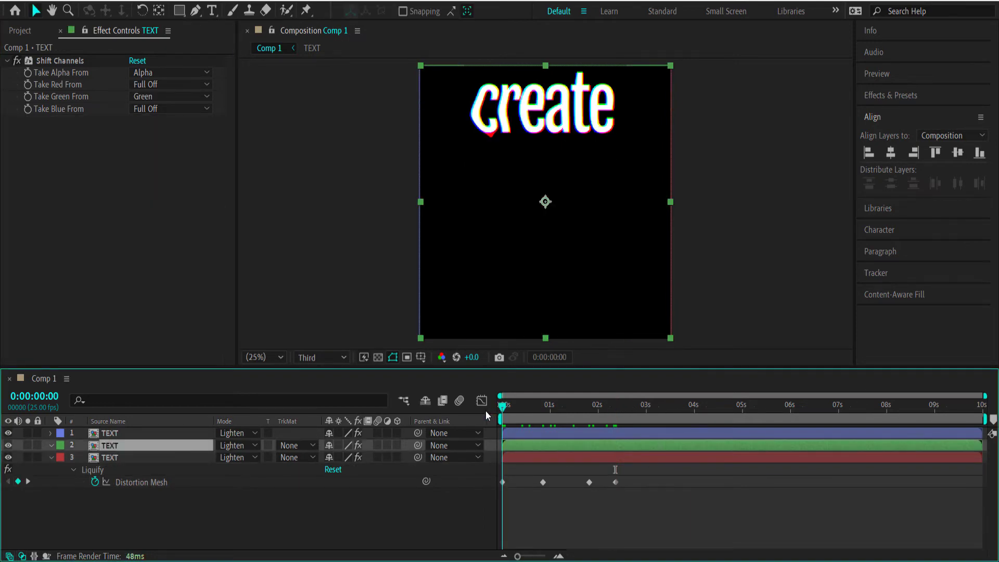
pyautogui.hotkey('ctrl', 'v')
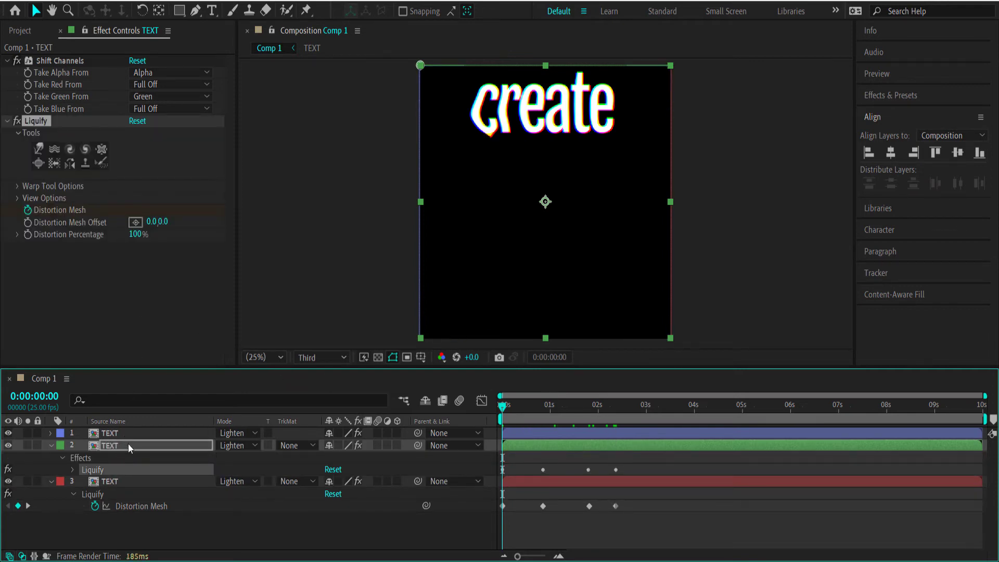
pyautogui.press('u')
pyautogui.moveTo(644, 466); pyautogui.dragTo(501, 472)
pyautogui.press('Delete')
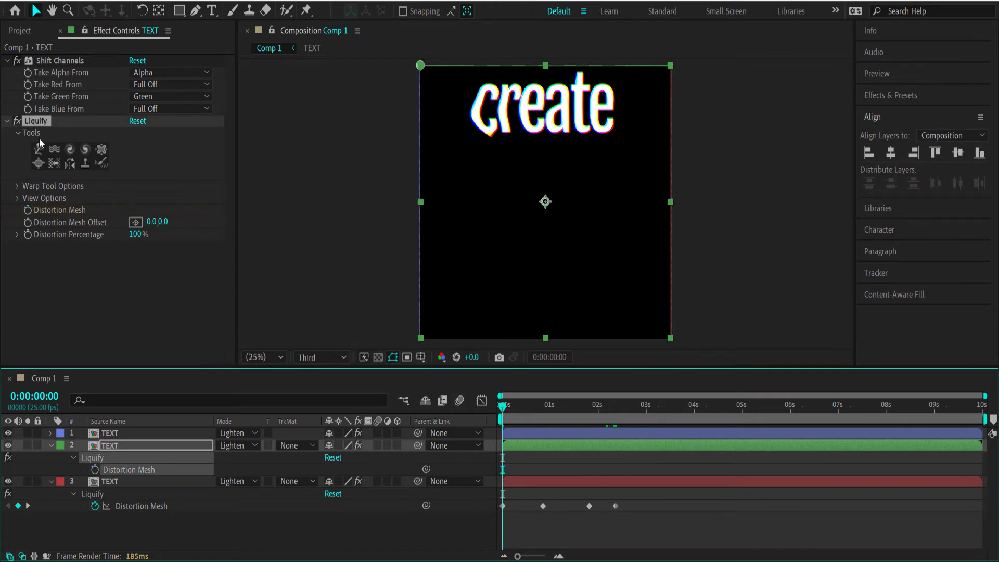
# Keyframe a new Distortion Mesh, pulling the e into drips at 0 s and around 0:00:01:10.
pyautogui.click(27, 209)
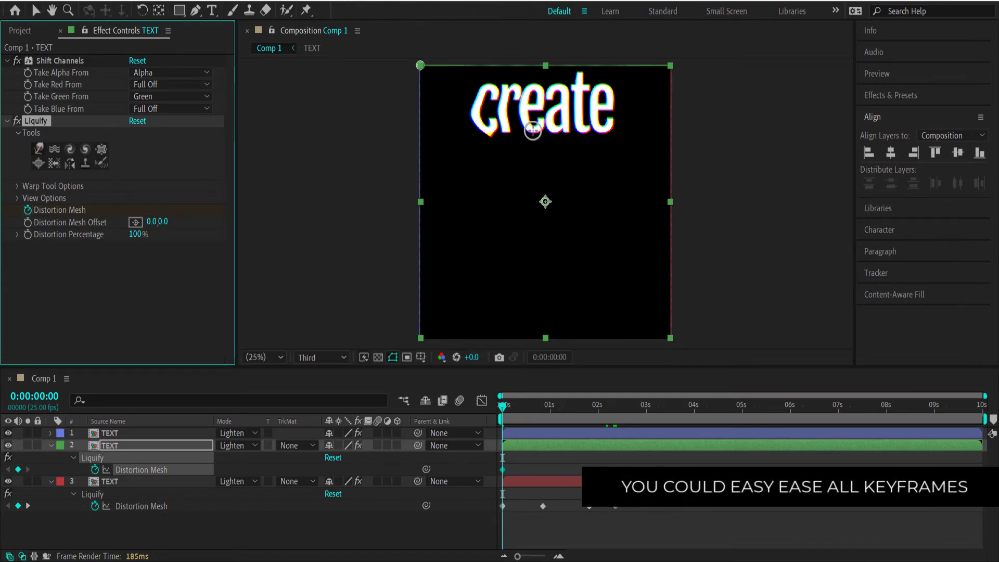
pyautogui.click(533, 130)
pyautogui.moveTo(533, 130); pyautogui.dragTo(542, 197)
pyautogui.moveTo(507, 407); pyautogui.dragTo(573, 408)
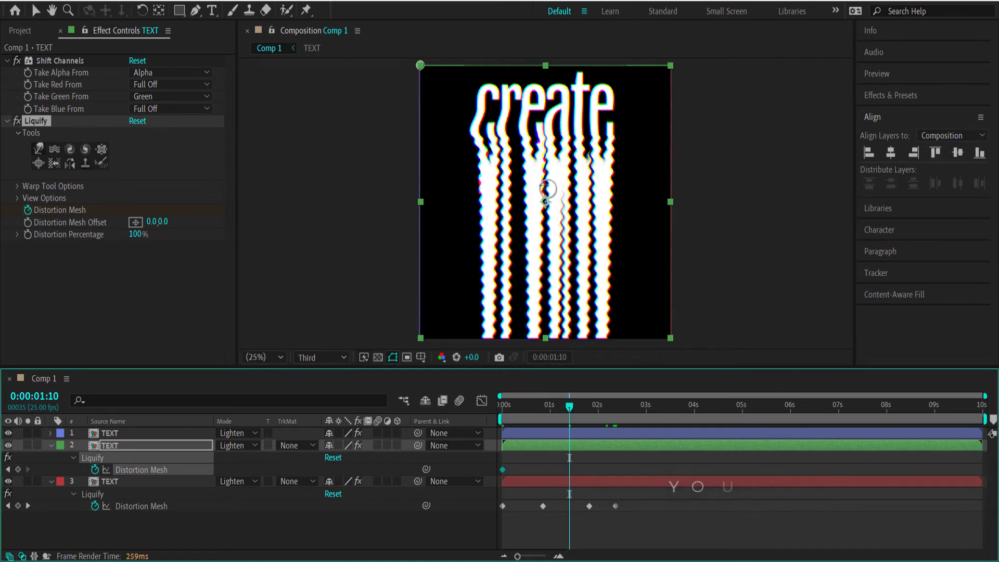
pyautogui.moveTo(539, 156); pyautogui.dragTo(546, 213)
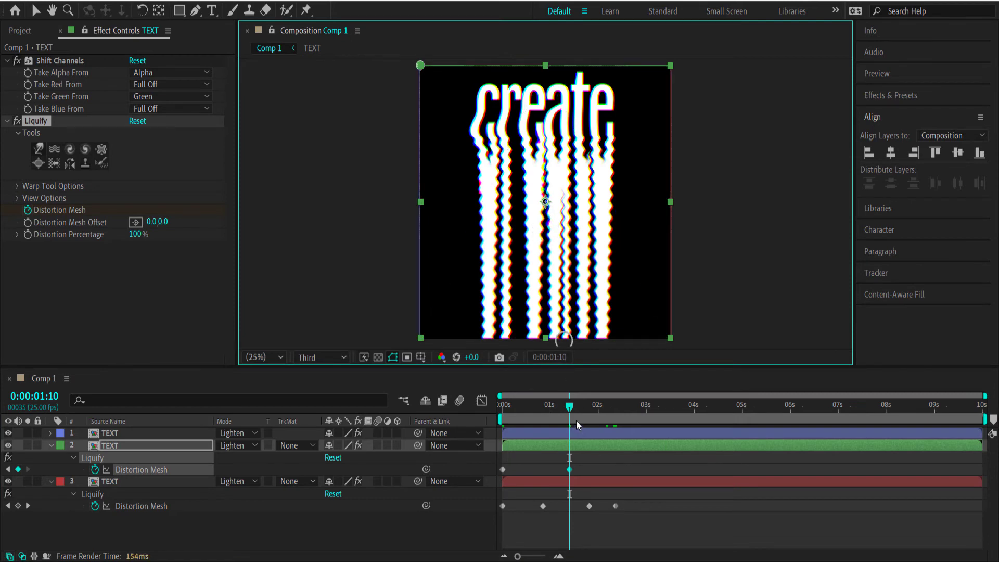
pyautogui.moveTo(586, 407); pyautogui.dragTo(601, 407)
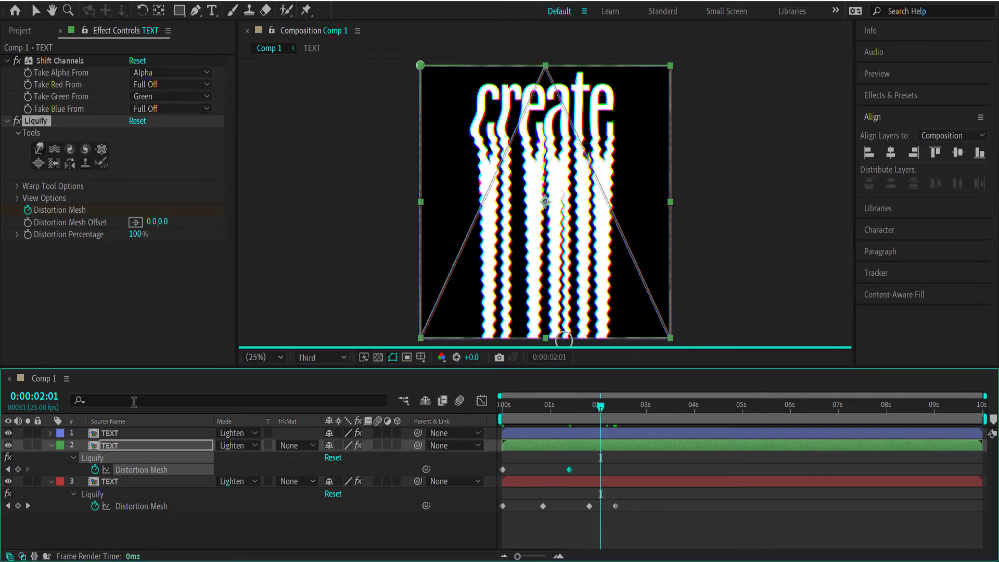
pyautogui.click(120, 433)
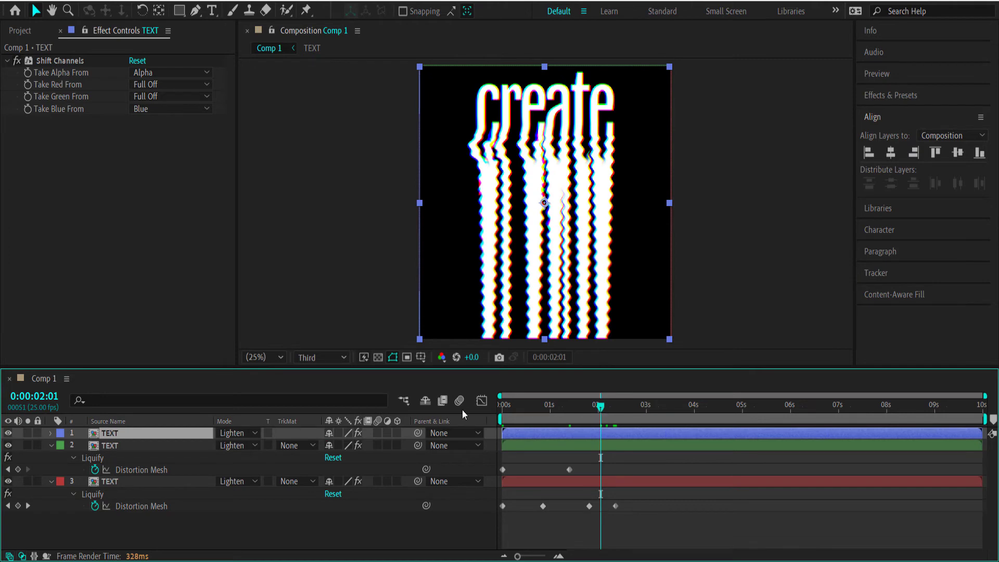
# Paste Liquify onto the top TEXT layer at frame zero and delete its four pasted keyframes.
pyautogui.press('Home')
pyautogui.hotkey('ctrl', 'v')
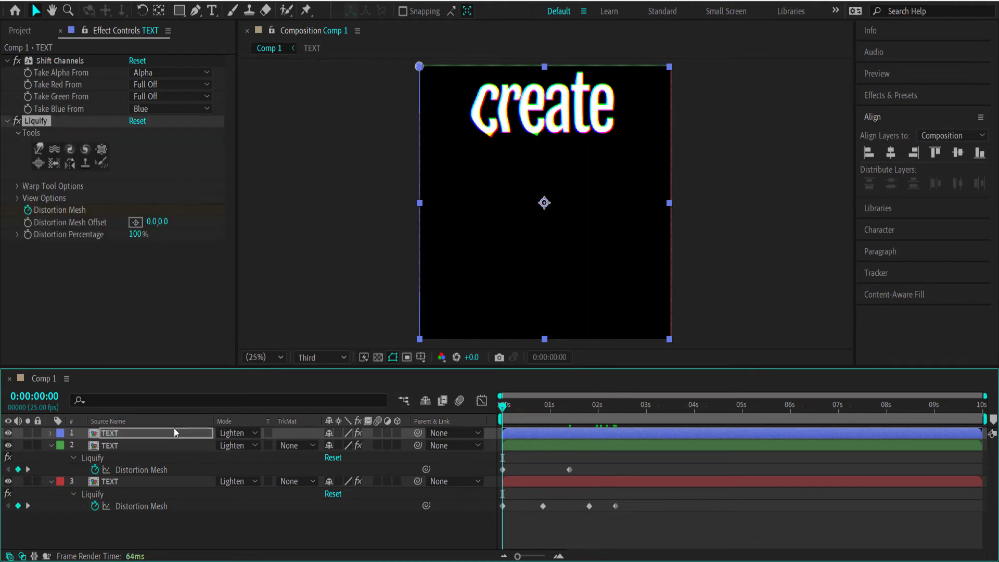
pyautogui.press('u')
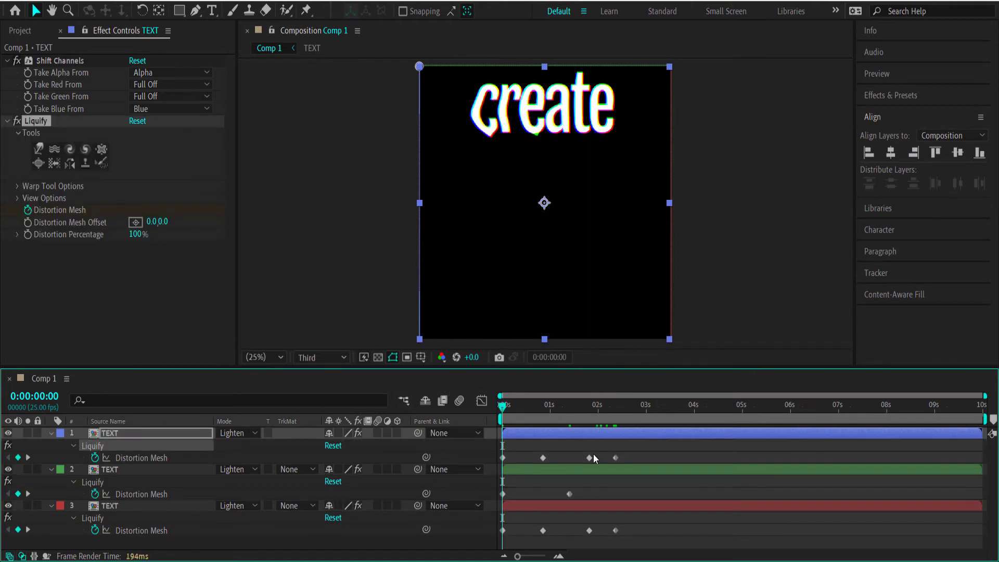
pyautogui.moveTo(642, 448); pyautogui.dragTo(500, 462)
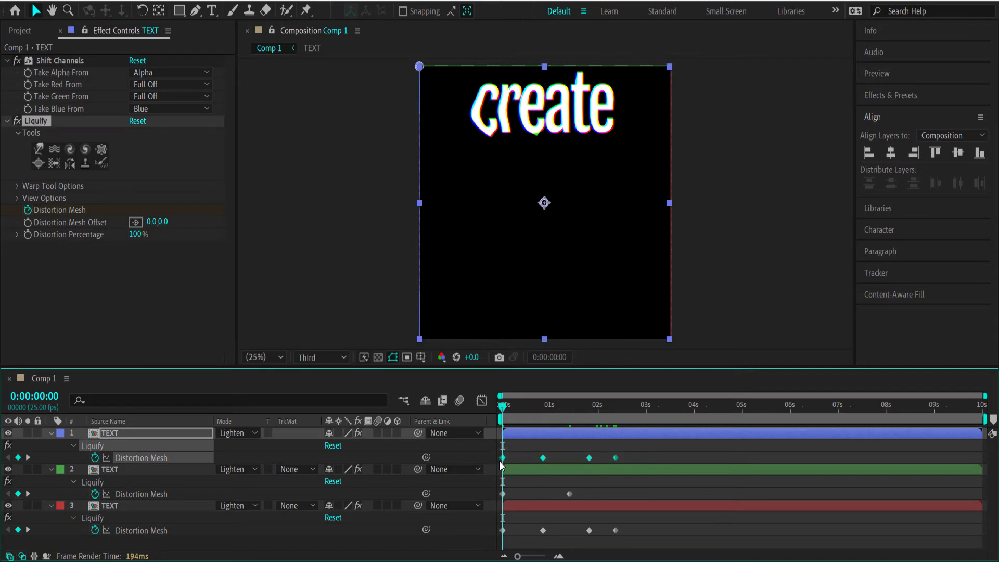
pyautogui.press('Delete')
# Keyframe Distortion Mesh from frame zero and warp drips down at 0:20 and 1:24, reaching 2:06.
pyautogui.click(27, 211)
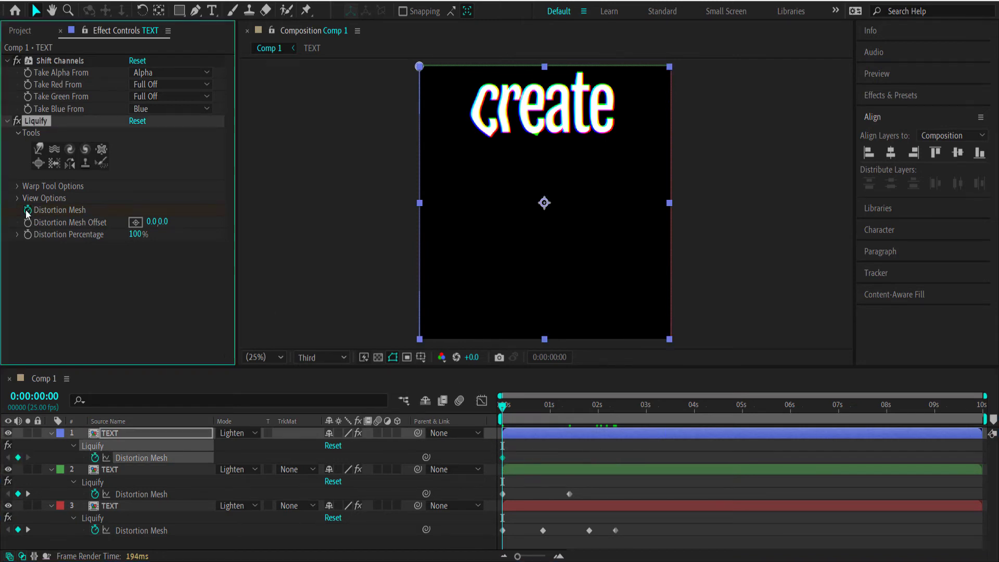
pyautogui.click(38, 149)
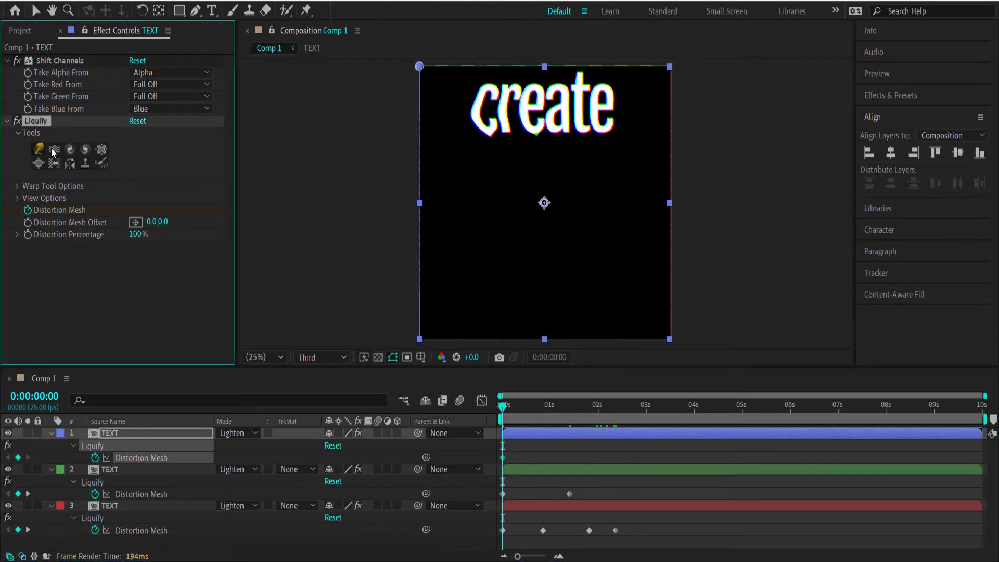
pyautogui.click(600, 131)
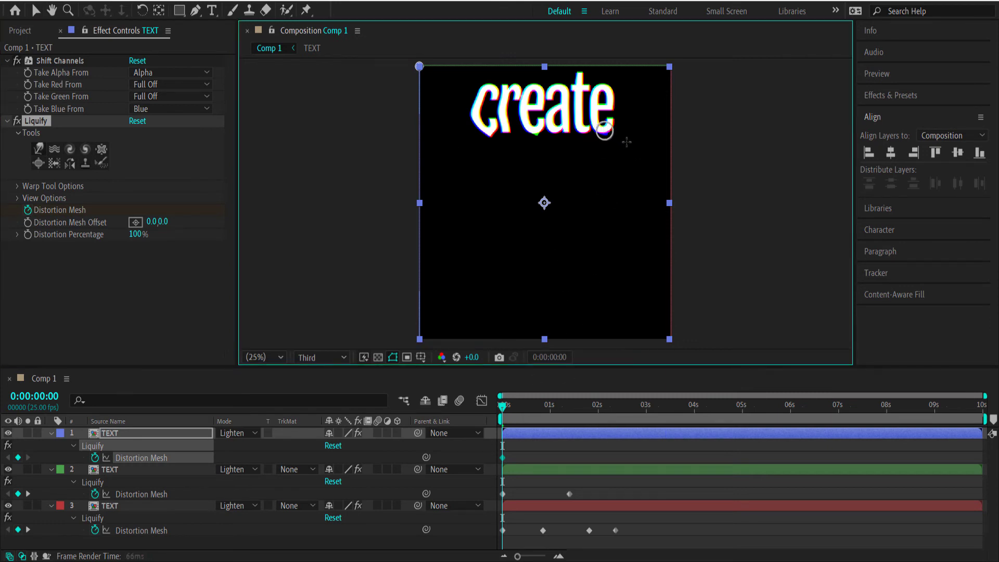
pyautogui.click(541, 403)
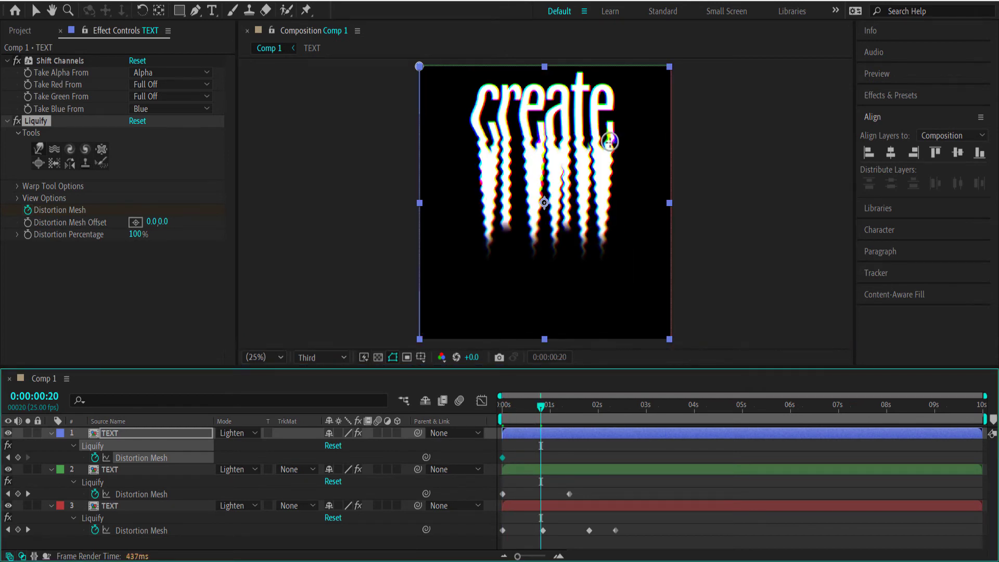
pyautogui.moveTo(607, 139)
pyautogui.mouseDown()
pyautogui.moveTo(622, 156)
pyautogui.moveTo(620, 192)
pyautogui.mouseUp()
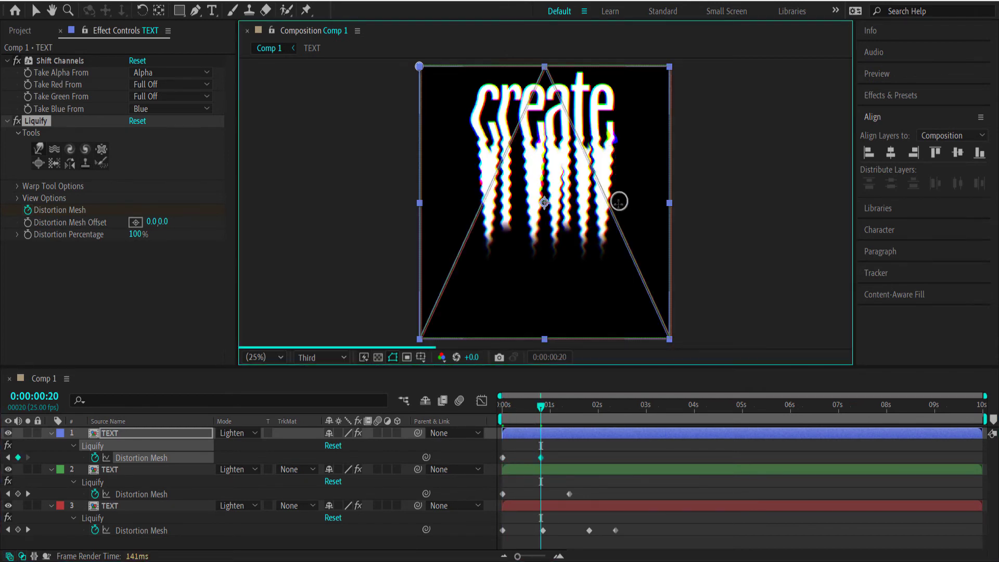
pyautogui.click(595, 405)
pyautogui.press('pagedown')
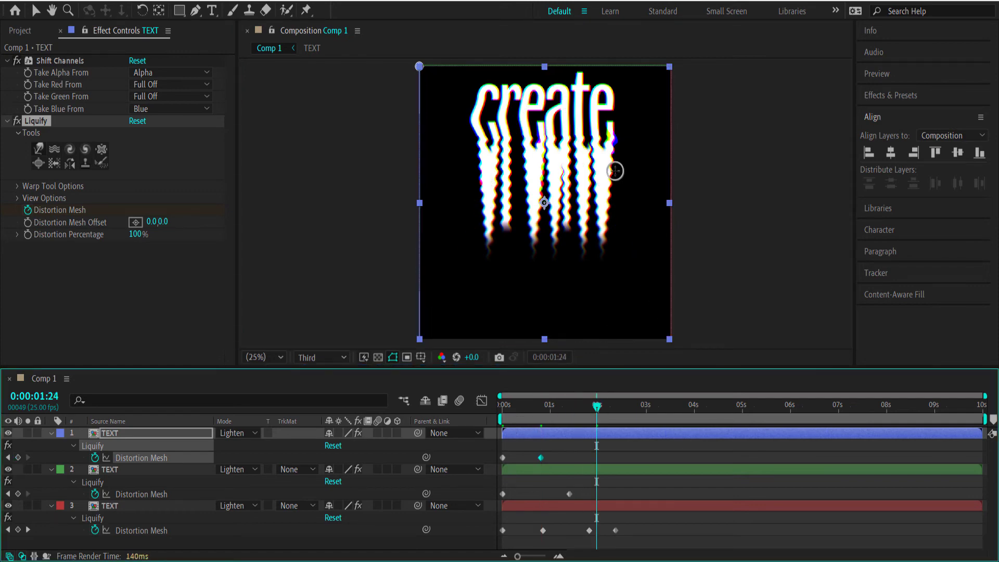
pyautogui.moveTo(614, 218); pyautogui.dragTo(614, 265)
pyautogui.click(610, 405)
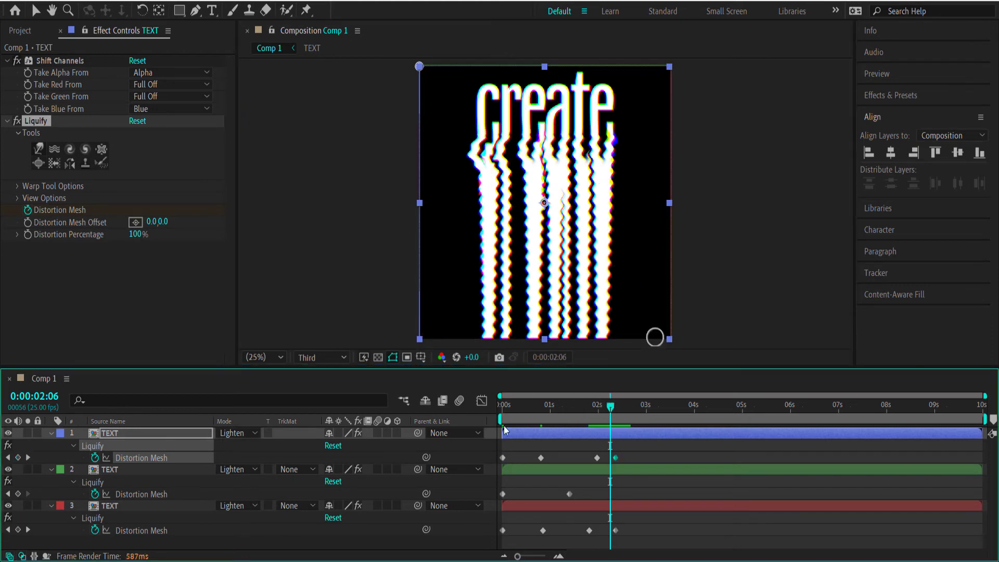
# Add an adjustment layer above the text layers and apply uni.Heatwave to it.
pyautogui.rightClick(367, 544)
pyautogui.moveTo(424, 399)
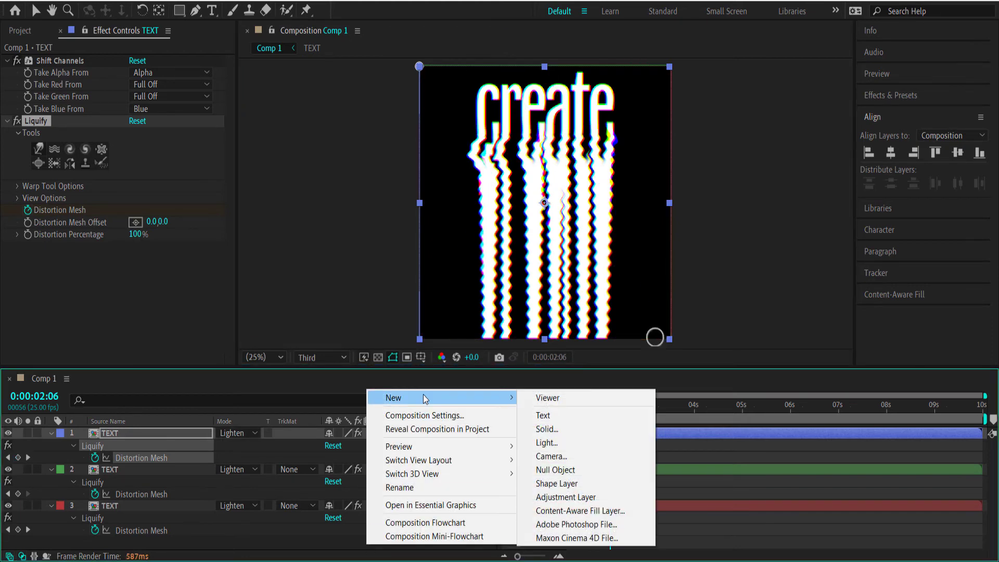
pyautogui.click(576, 497)
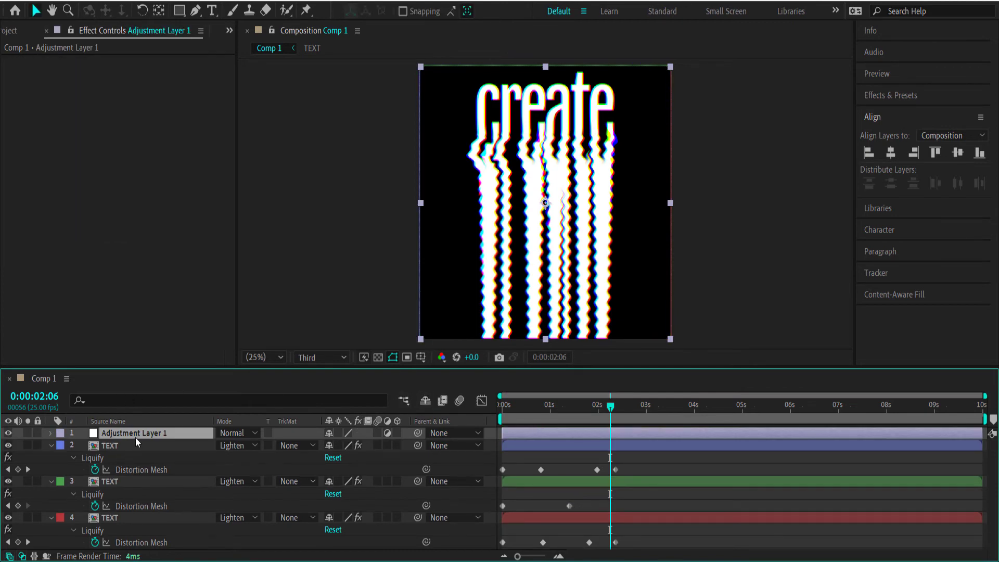
pyautogui.hotkey('ctrl', 'space')
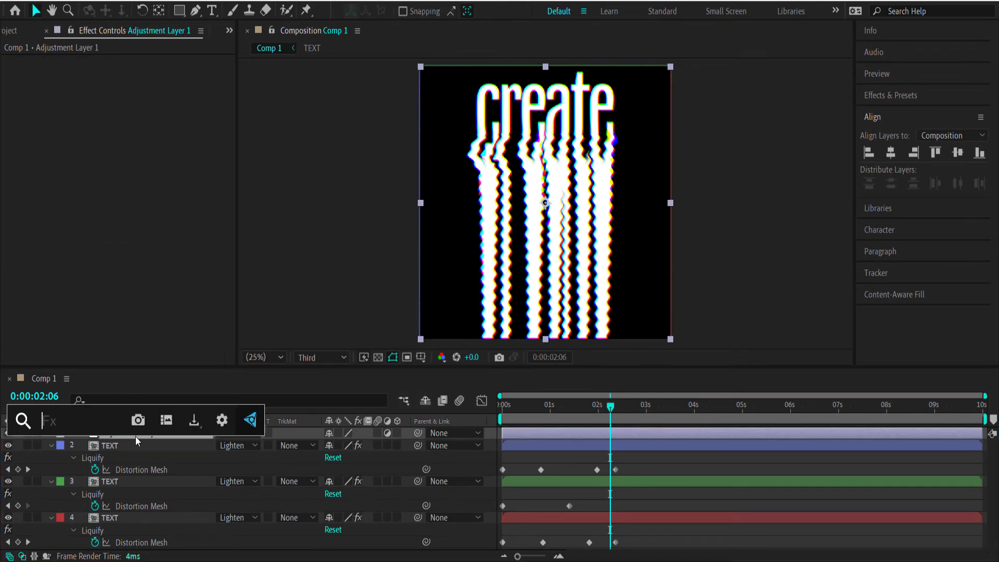
pyautogui.write('hea')
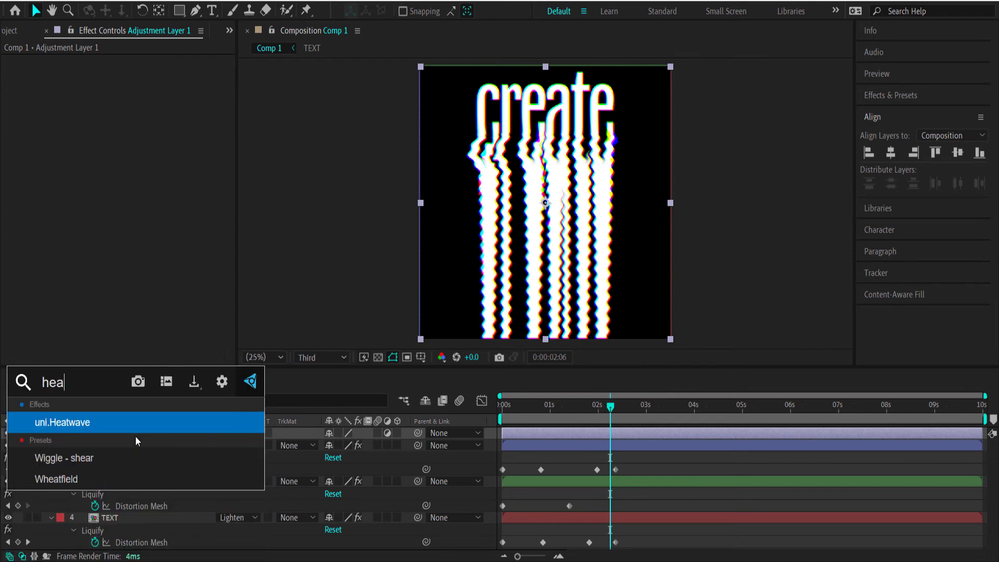
pyautogui.click(124, 423)
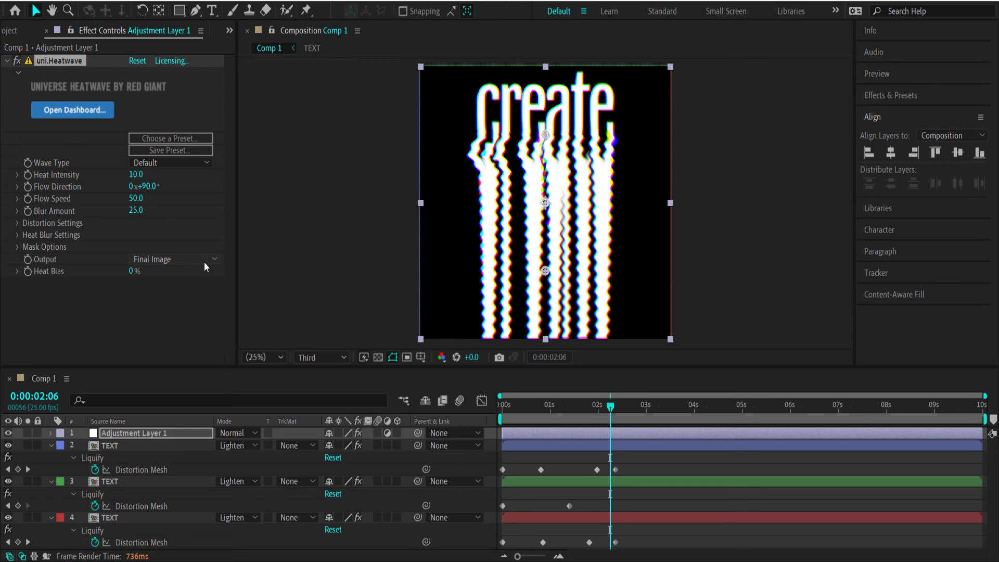
# Apply the Billowed preset to the Heatwave effect.
pyautogui.click(163, 138)
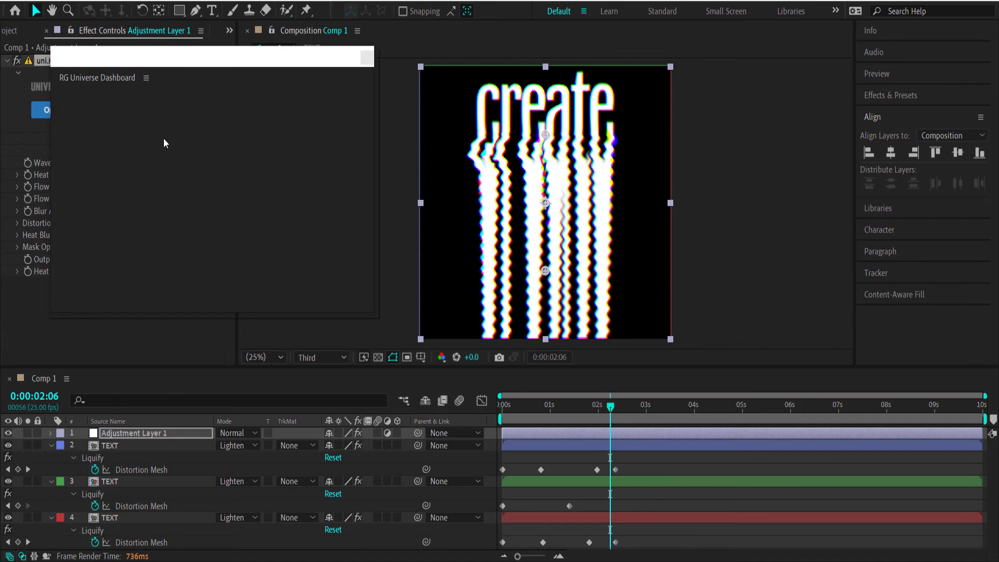
pyautogui.click(291, 164)
pyautogui.scroll(-3, 226, 220)
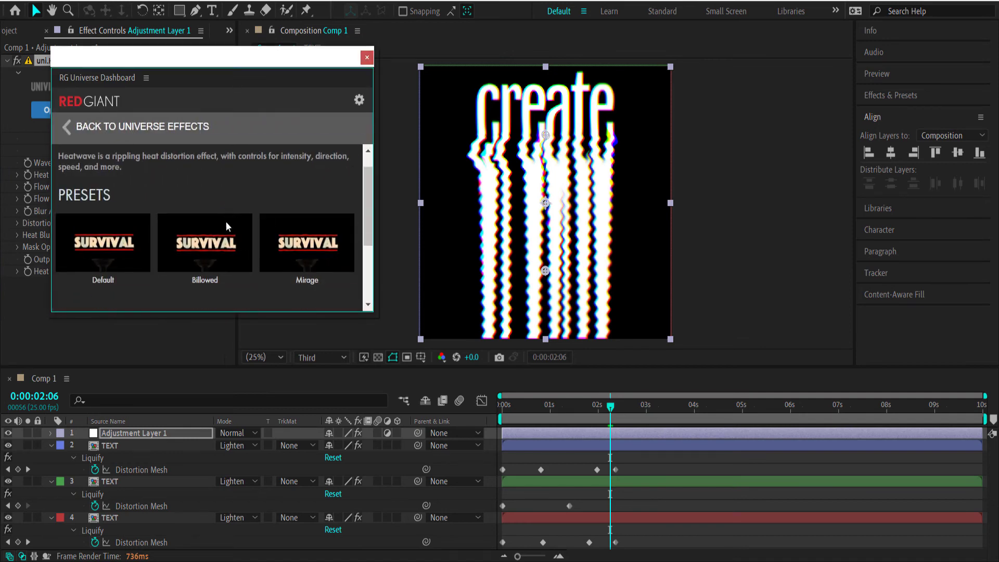
pyautogui.moveTo(214, 206)
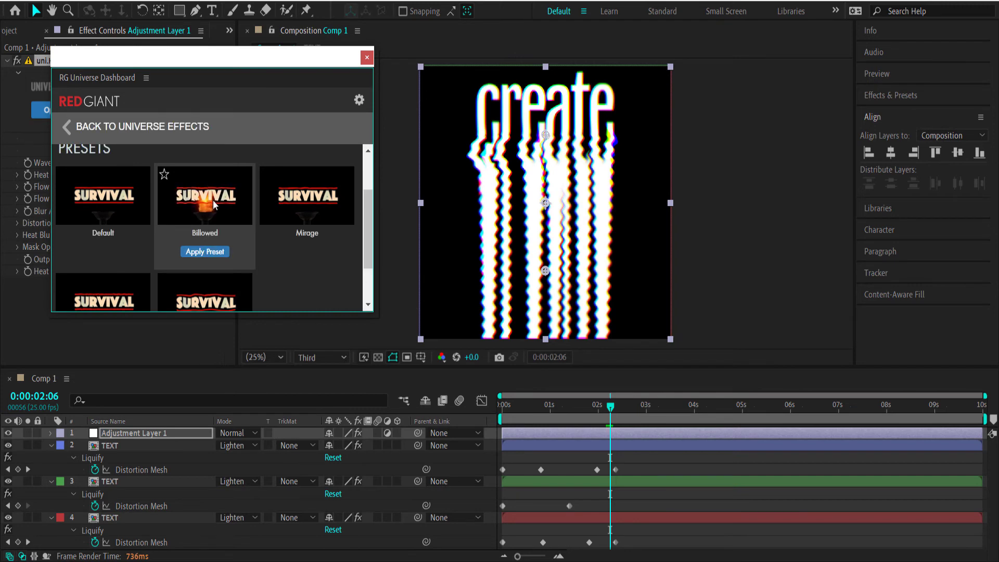
pyautogui.click(205, 253)
# Scrub from the first frame to 0:00:01:23 to preview the heat distortion.
pyautogui.click(504, 409)
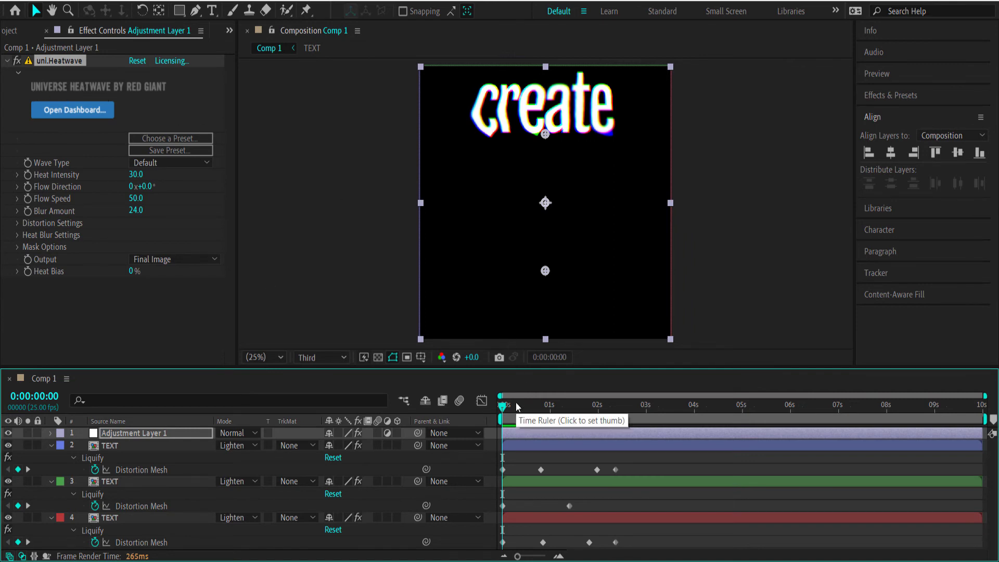
pyautogui.moveTo(503, 405); pyautogui.dragTo(564, 405)
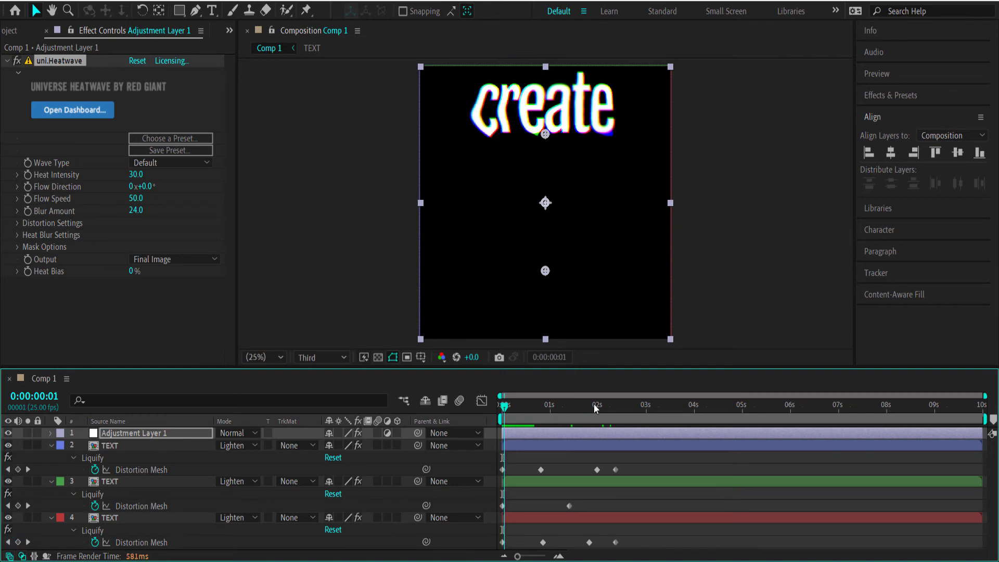
pyautogui.click(596, 407)
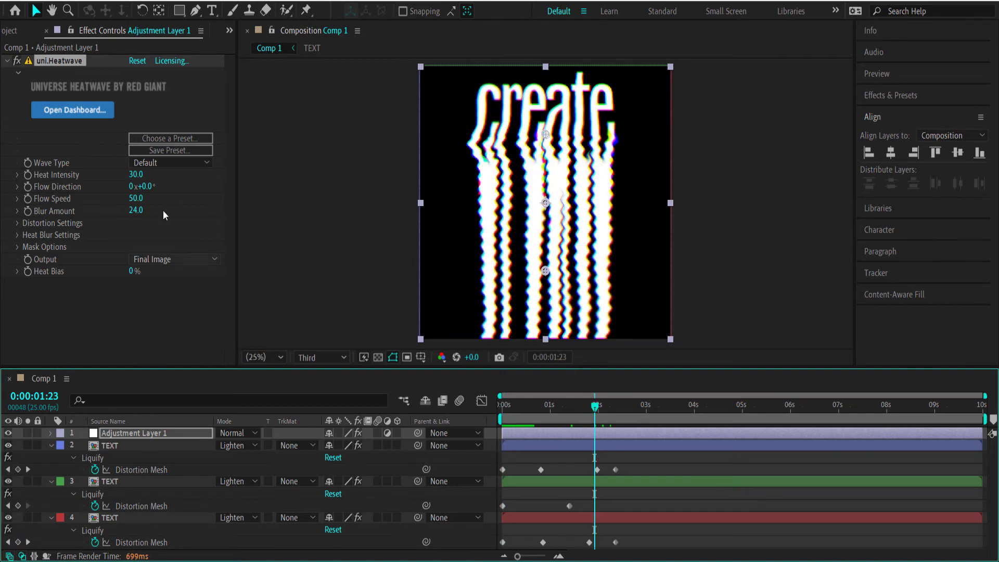
pyautogui.click(11, 32)
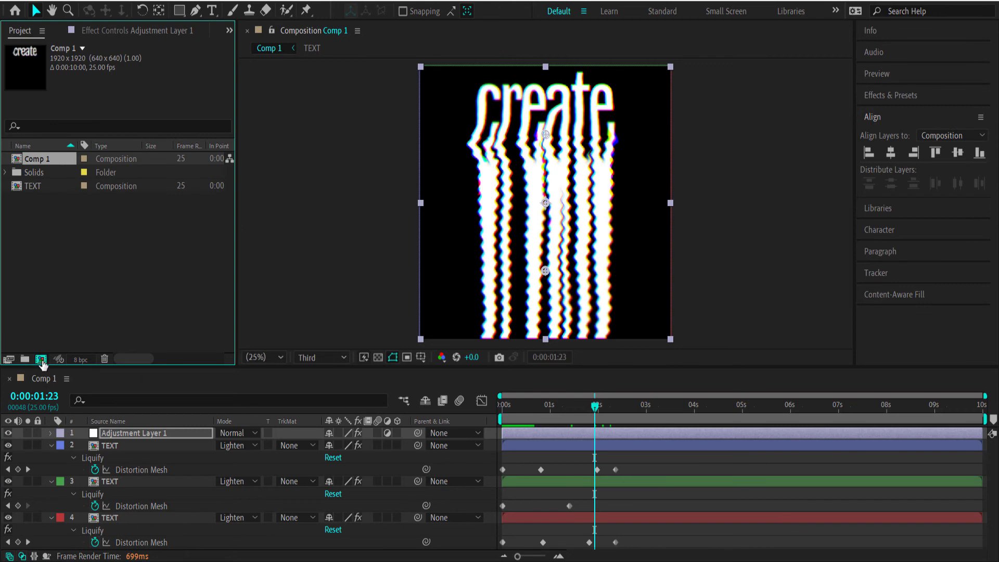
# Create a new 1920x1080 composition, Comp 2.
pyautogui.click(41, 359)
pyautogui.click(491, 172)
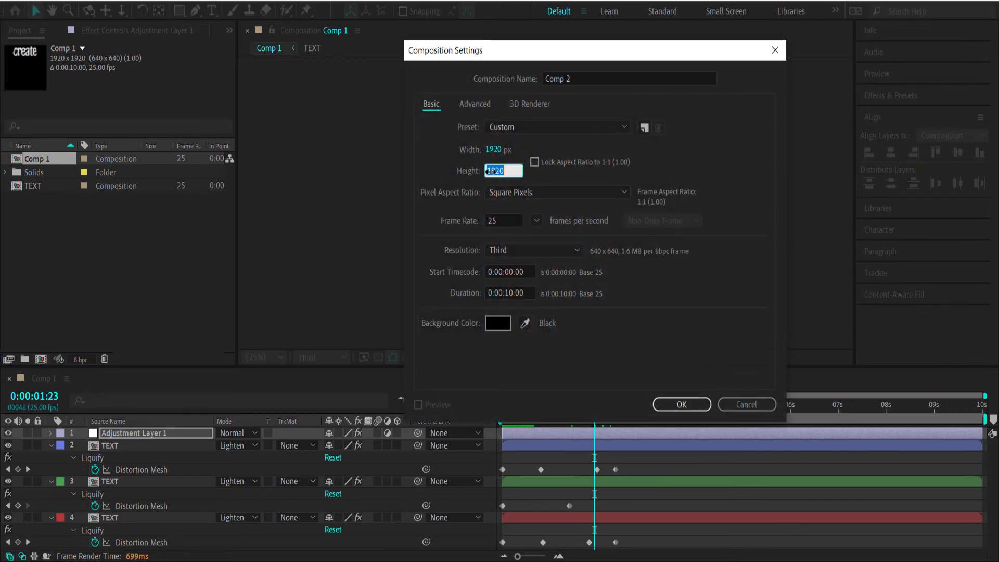
pyautogui.write('1080')
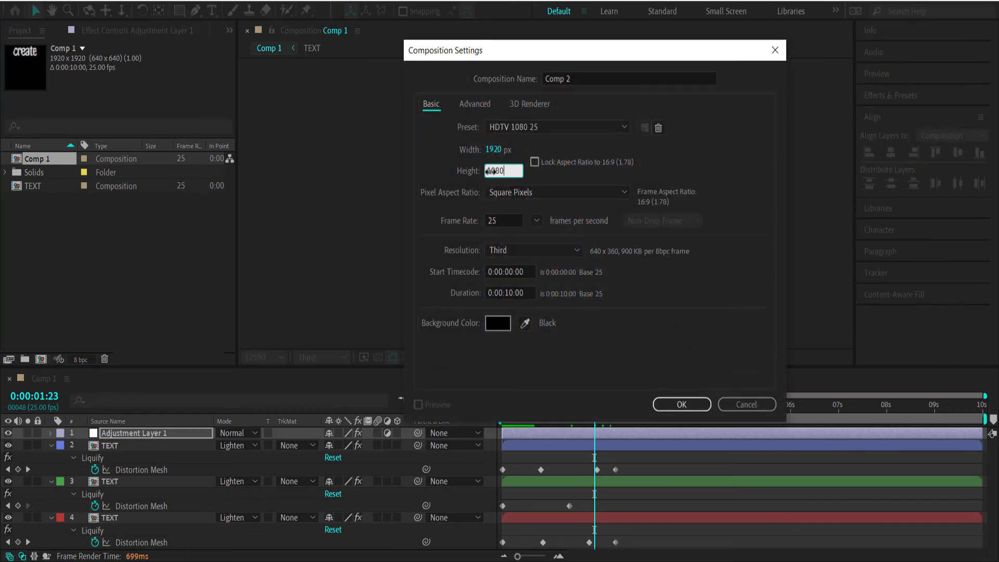
pyautogui.press('Return')
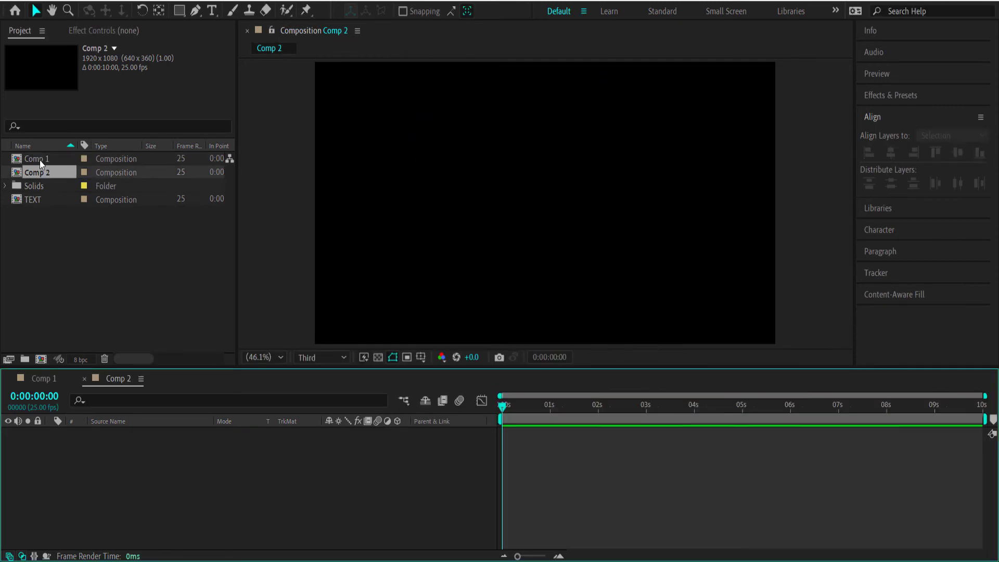
# Nest Comp 1 in Comp 2, scale it down, centre it horizontally and raise it toward the top.
pyautogui.moveTo(40, 160); pyautogui.dragTo(140, 457)
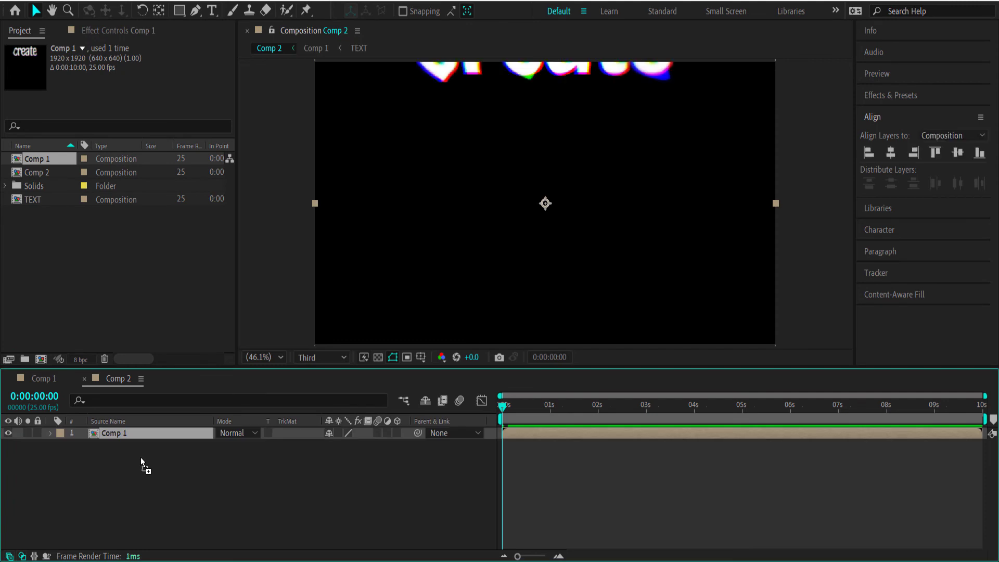
pyautogui.moveTo(552, 77); pyautogui.dragTo(557, 180)
pyautogui.press('Return')
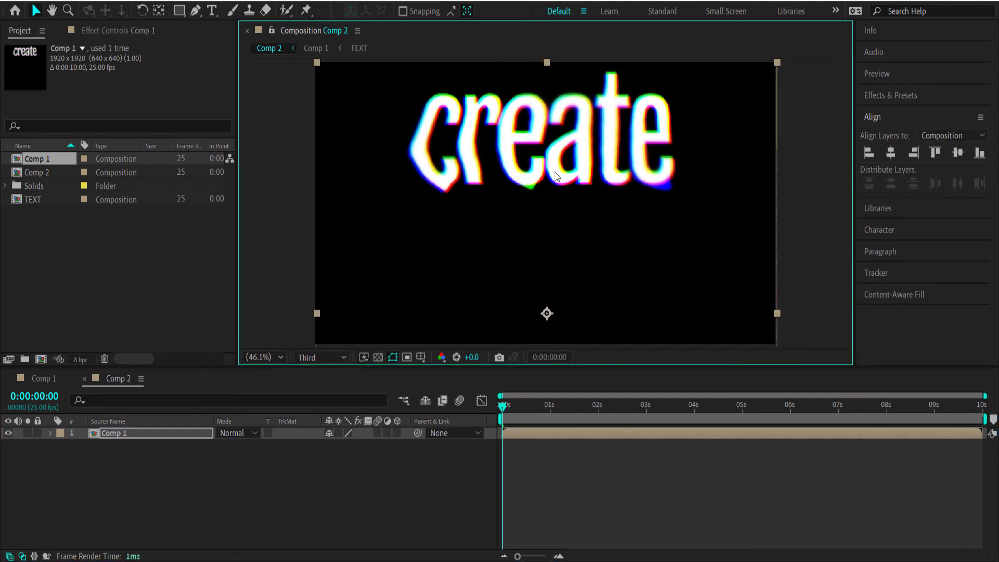
pyautogui.press('s')
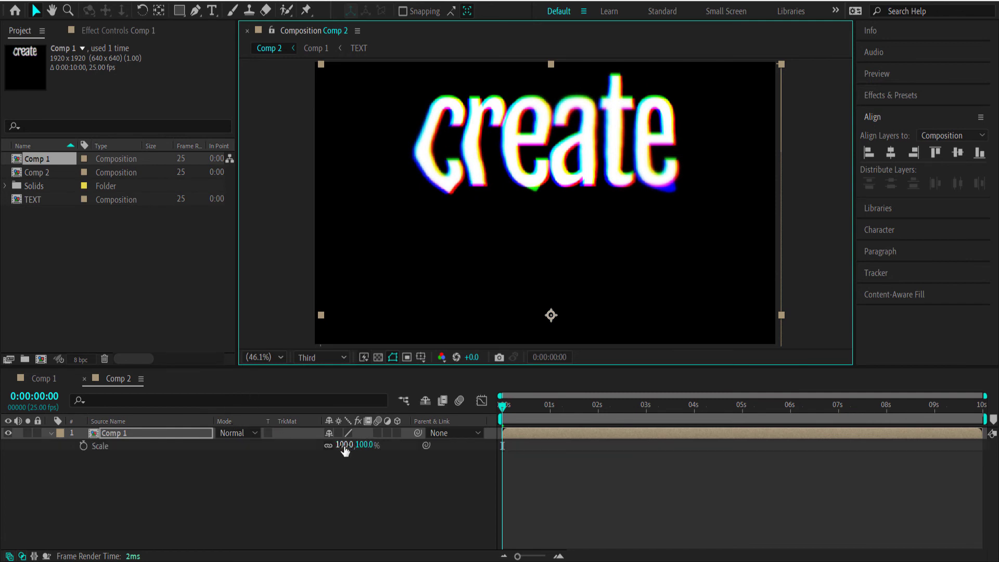
pyautogui.moveTo(339, 445)
pyautogui.mouseDown()
pyautogui.moveTo(312, 449)
pyautogui.moveTo(327, 453)
pyautogui.mouseUp()
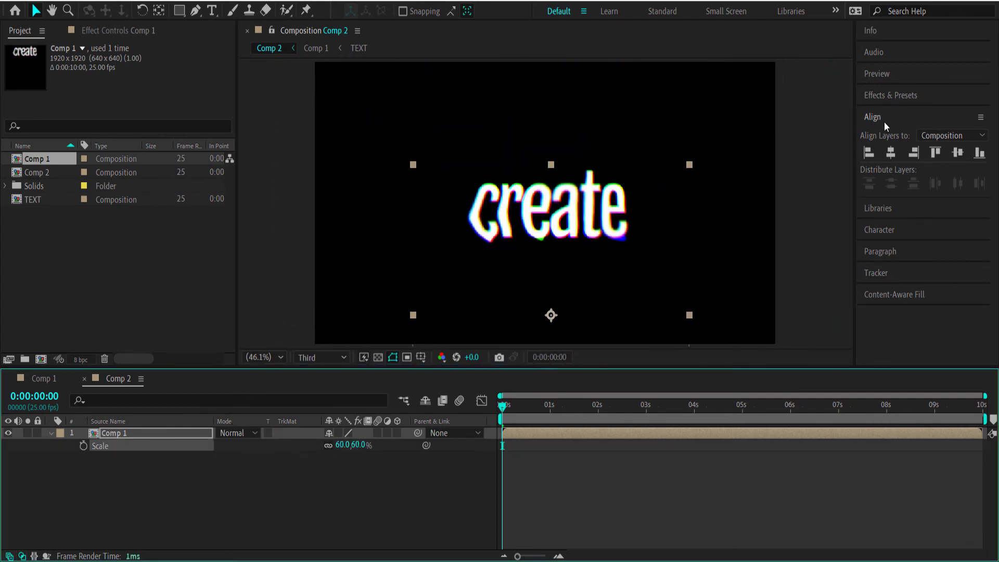
pyautogui.click(890, 153)
pyautogui.moveTo(568, 213); pyautogui.dragTo(566, 126)
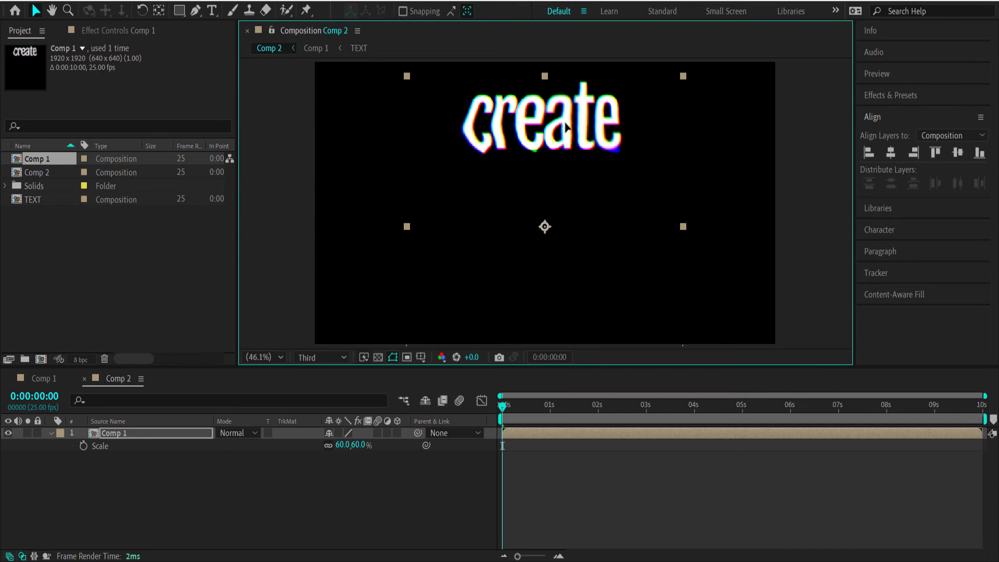
# Add a new solid layer and apply Gradient Ramp to it.
pyautogui.rightClick(219, 505)
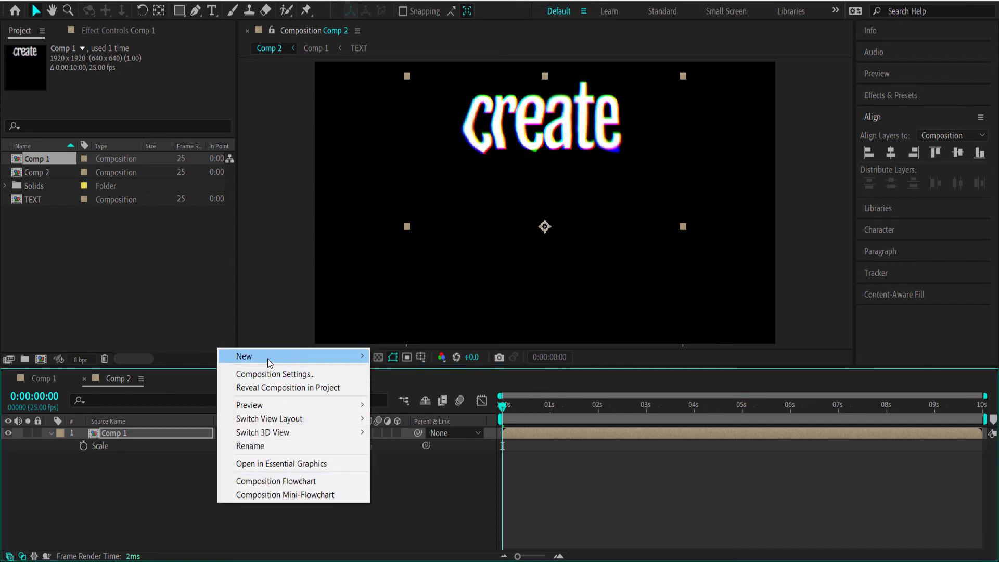
pyautogui.moveTo(312, 357)
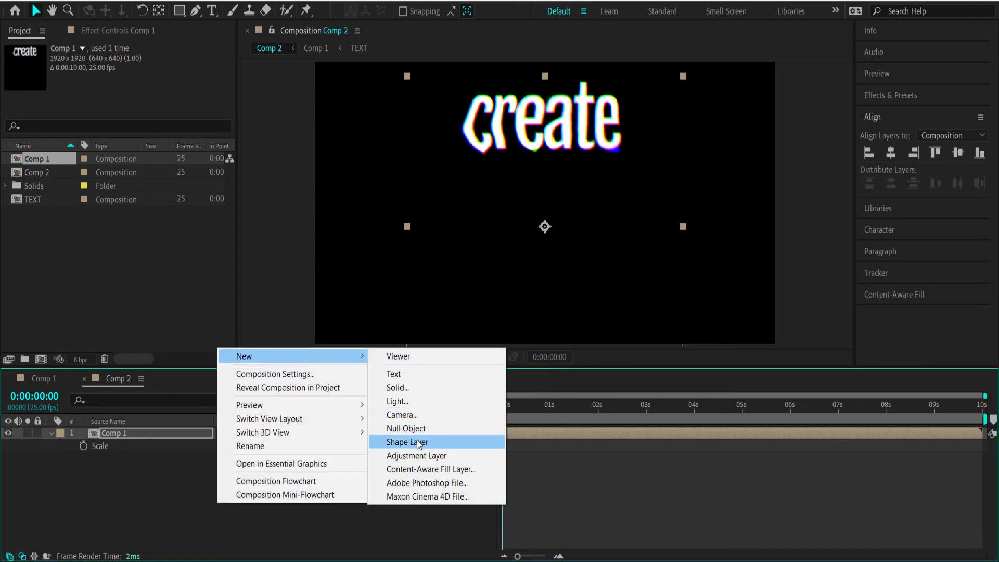
pyautogui.click(416, 387)
pyautogui.press('Return')
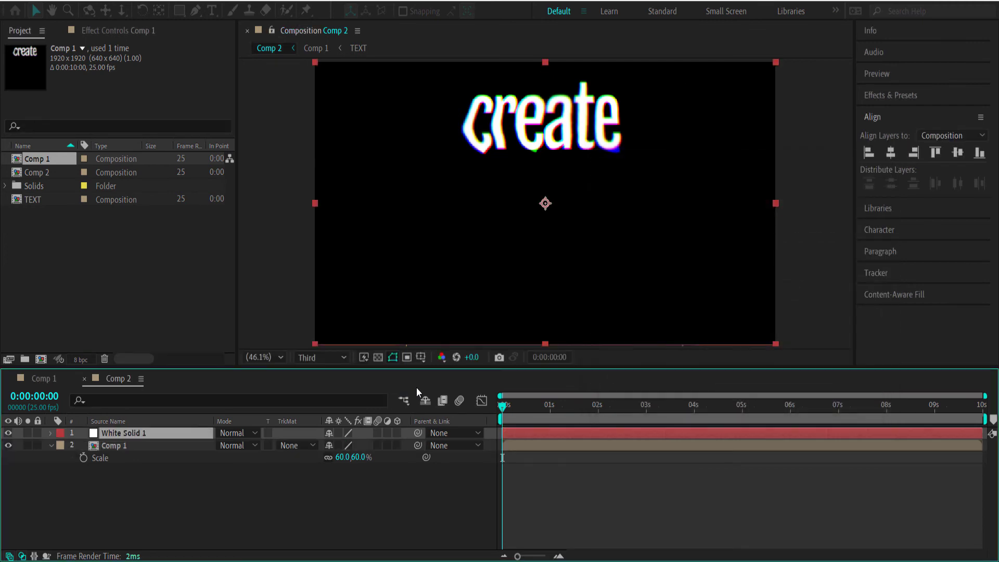
pyautogui.hotkey('ctrl', 'space')
pyautogui.write('rad')
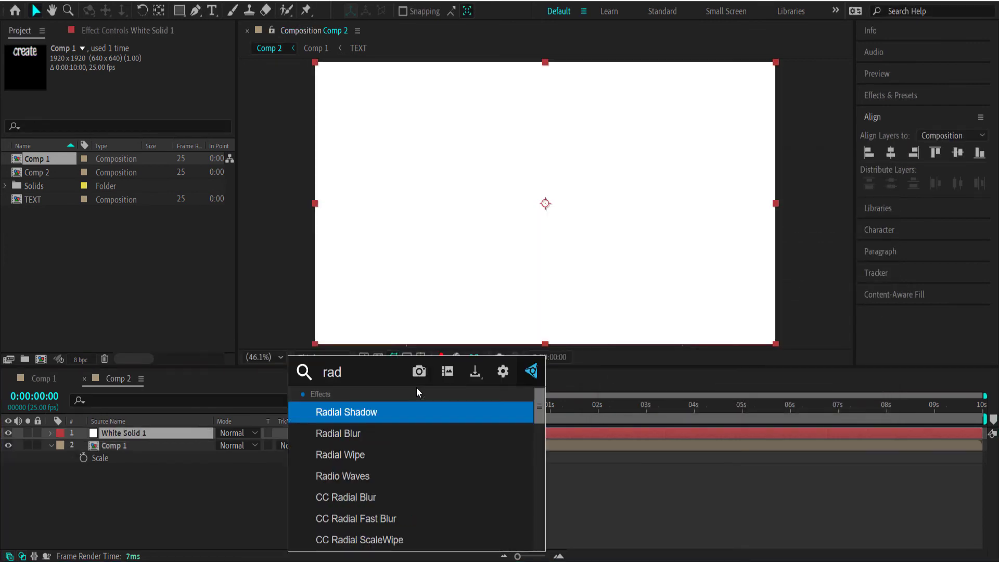
pyautogui.press('BackSpace')
pyautogui.press('BackSpace')
pyautogui.press('BackSpace')
pyautogui.write('grad')
pyautogui.press('Return')
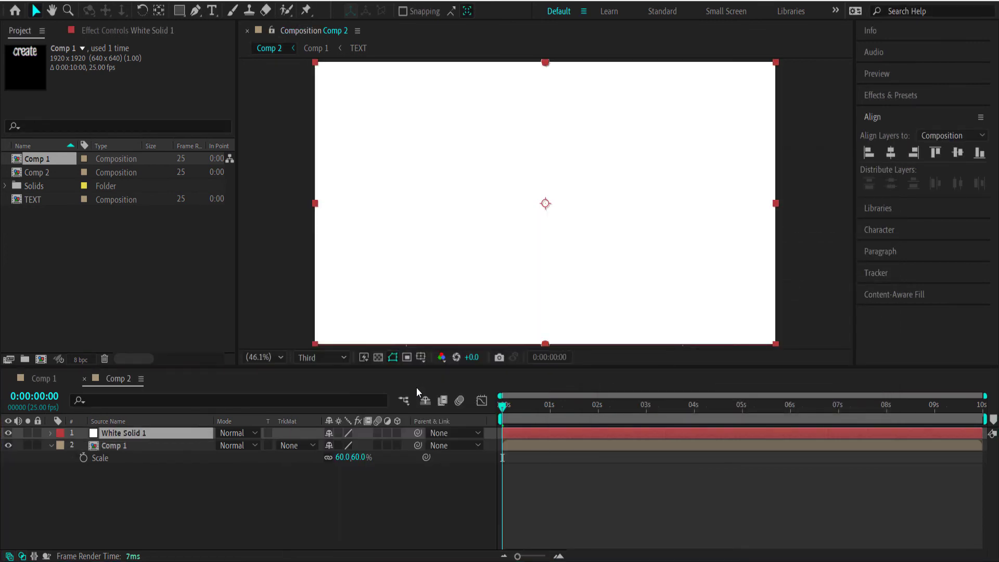
# Move the gradient solid below the create layer and set dark navy-to-purple colours.
pyautogui.moveTo(159, 436); pyautogui.dragTo(157, 459)
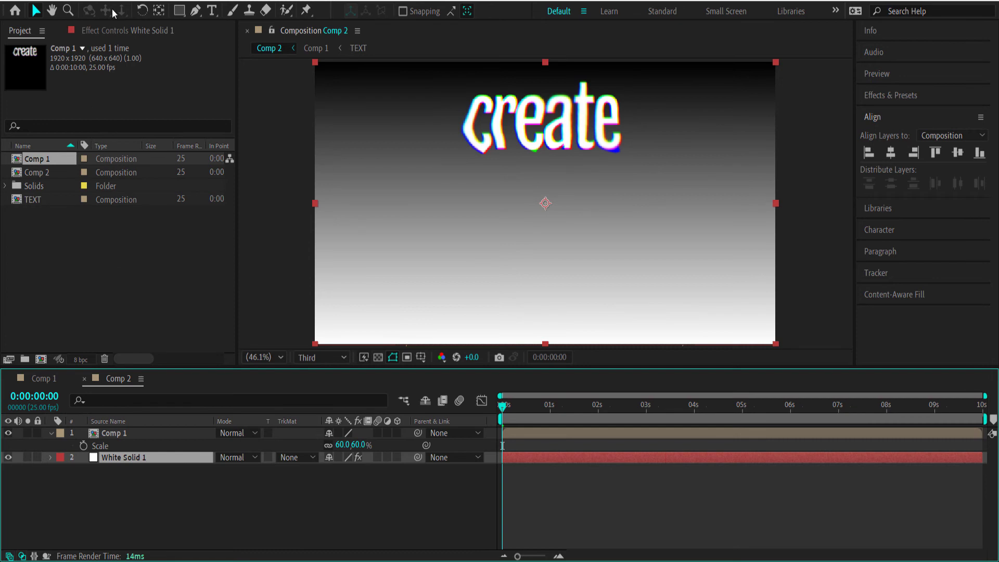
pyautogui.click(116, 31)
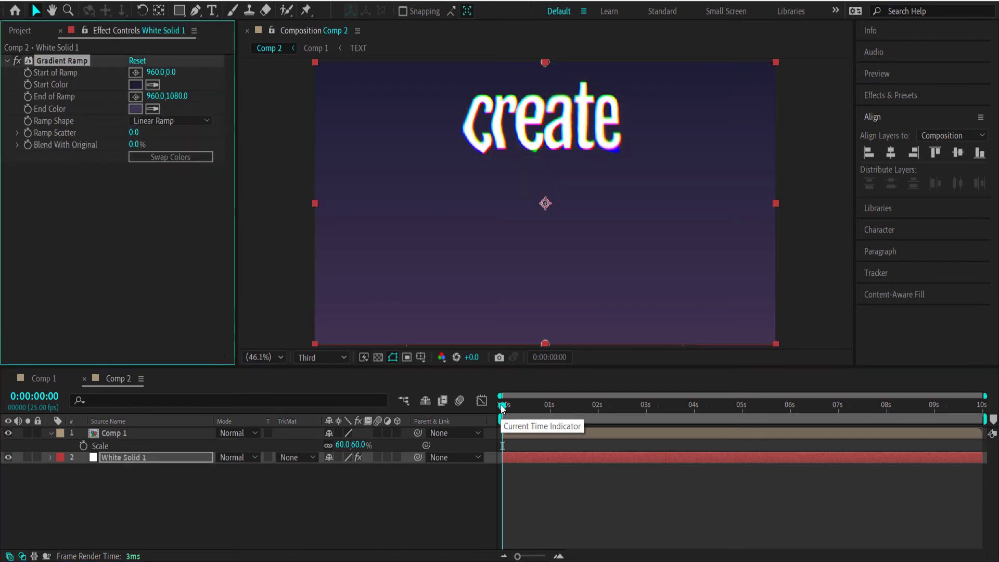
pyautogui.moveTo(503, 404)
pyautogui.mouseDown()
pyautogui.moveTo(732, 403)
pyautogui.moveTo(493, 413)
pyautogui.mouseUp()
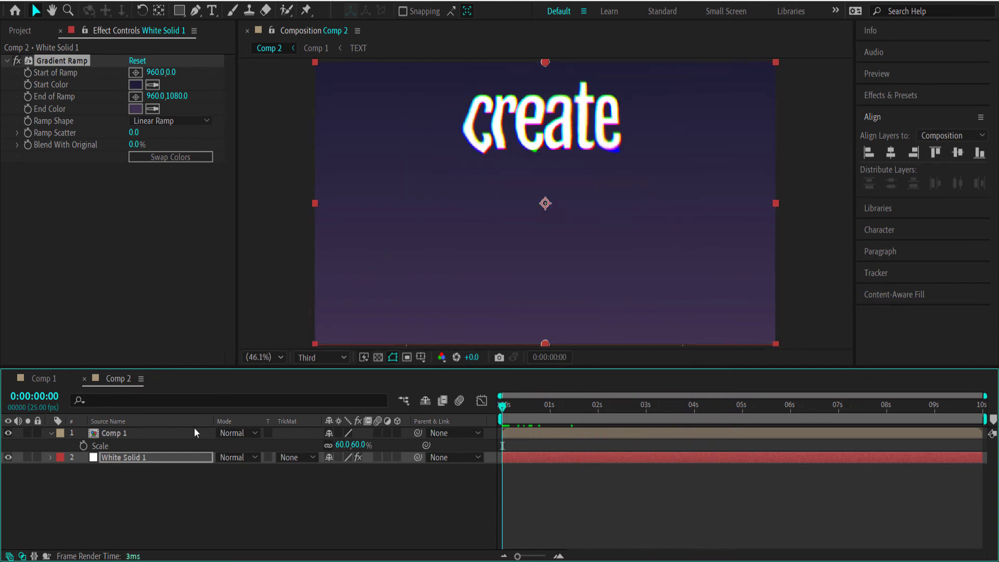
pyautogui.click(136, 433)
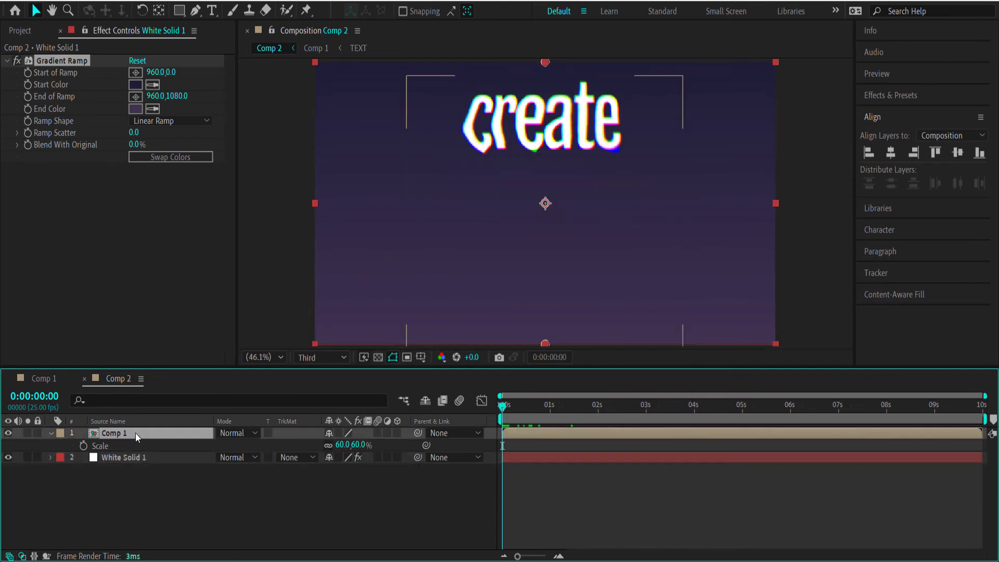
# Make the create layer 3D with Orientation 343°, 27°, 359°, X Rotation -2°, Y Rotation -15°, then preview.
pyautogui.click(397, 433)
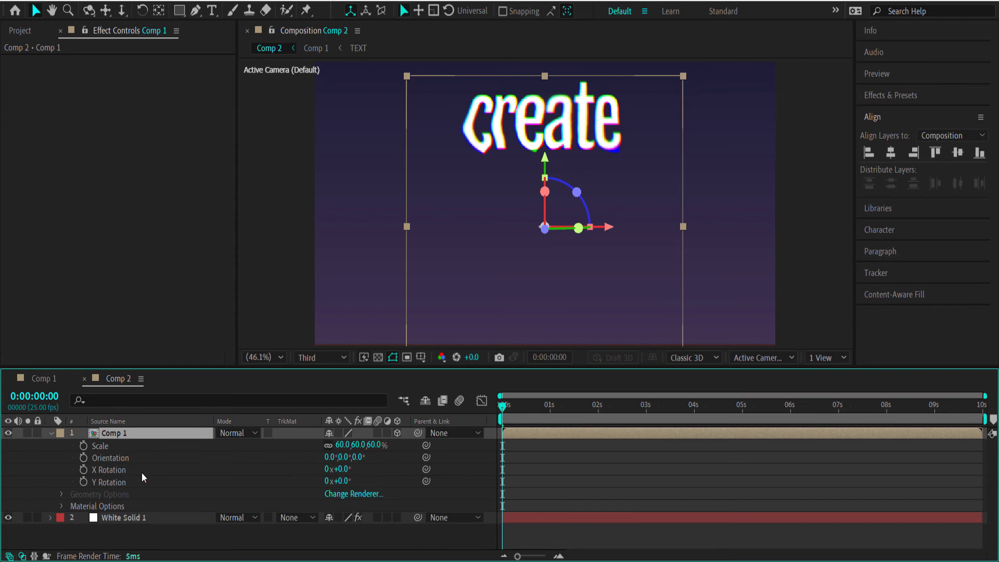
pyautogui.moveTo(340, 469); pyautogui.dragTo(363, 457)
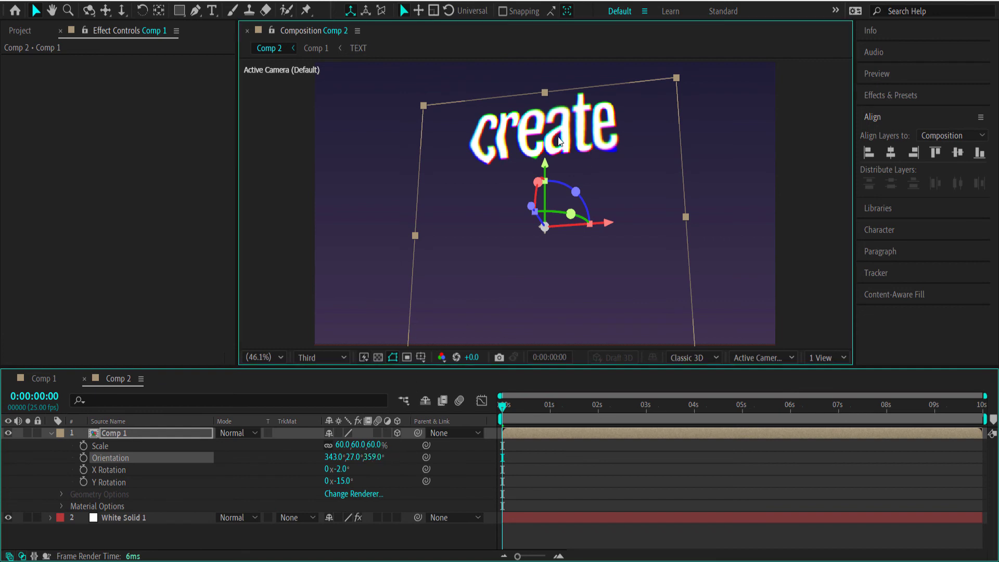
pyautogui.moveTo(561, 143); pyautogui.dragTo(550, 130)
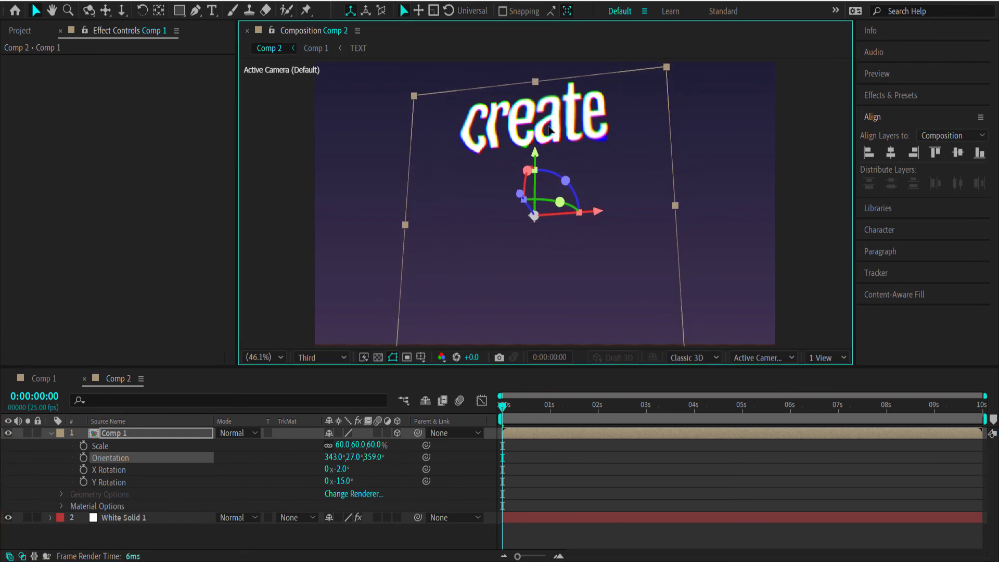
pyautogui.moveTo(512, 405); pyautogui.dragTo(587, 405)
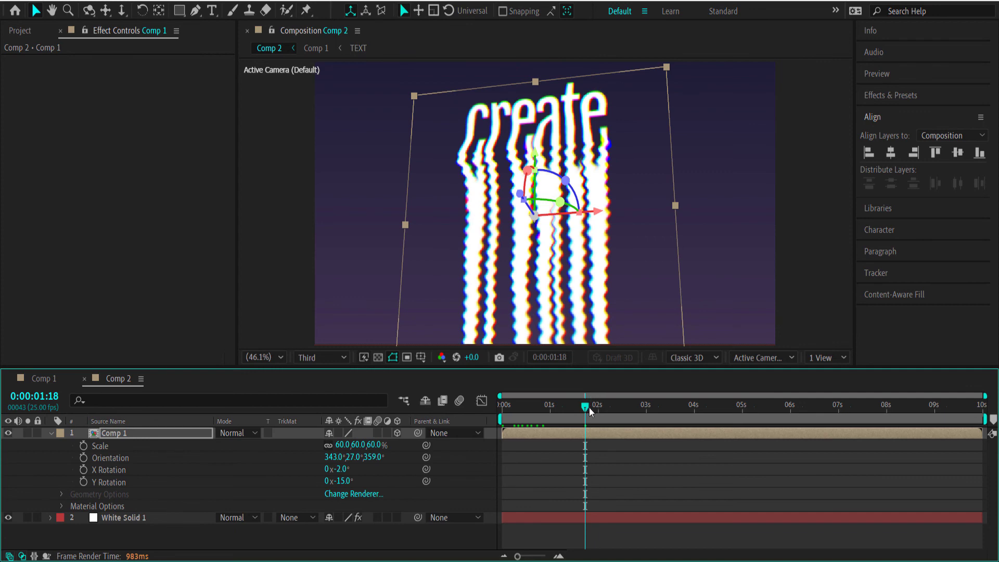
pyautogui.press('space')
pyautogui.press('space')
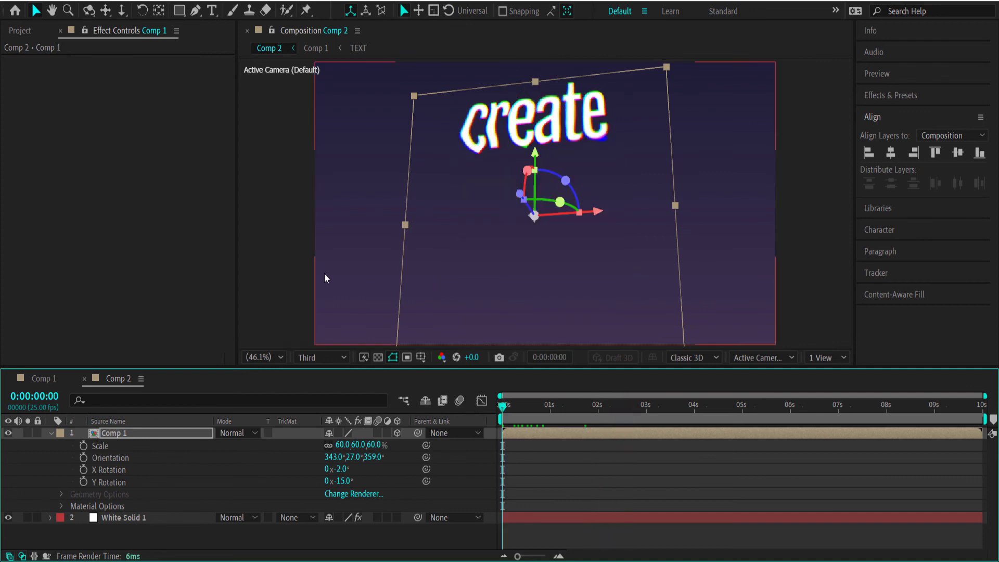
pyautogui.click(196, 531)
# Add a top adjustment layer carrying the Bad TV 2 - old preset from Effects & Presets.
pyautogui.rightClick(195, 529)
pyautogui.moveTo(228, 379)
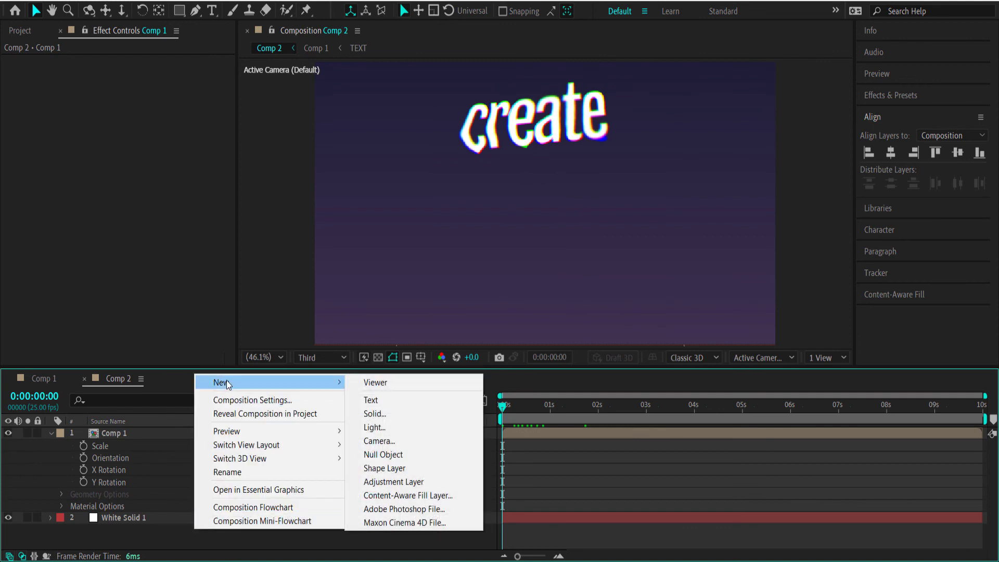
pyautogui.click(415, 483)
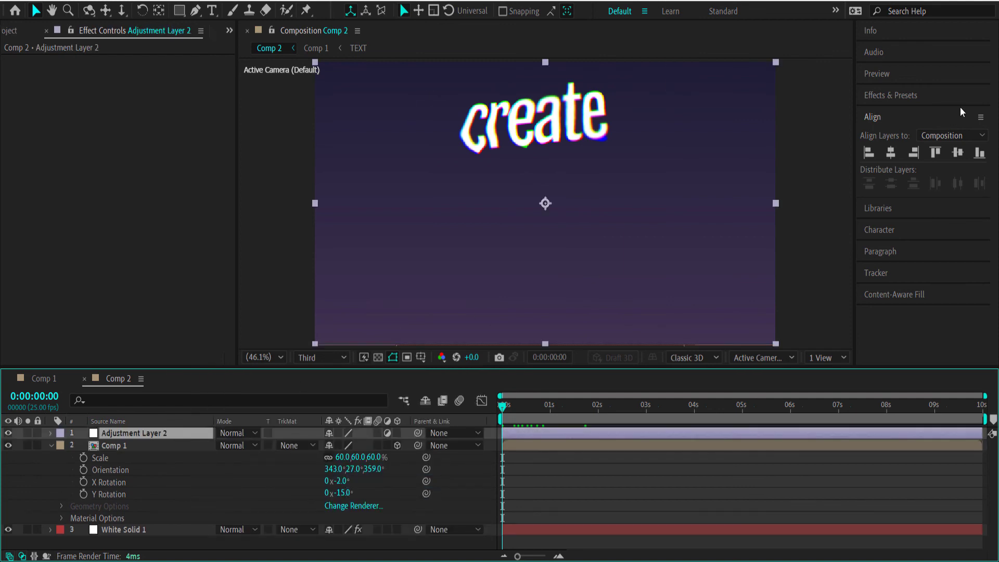
pyautogui.click(884, 95)
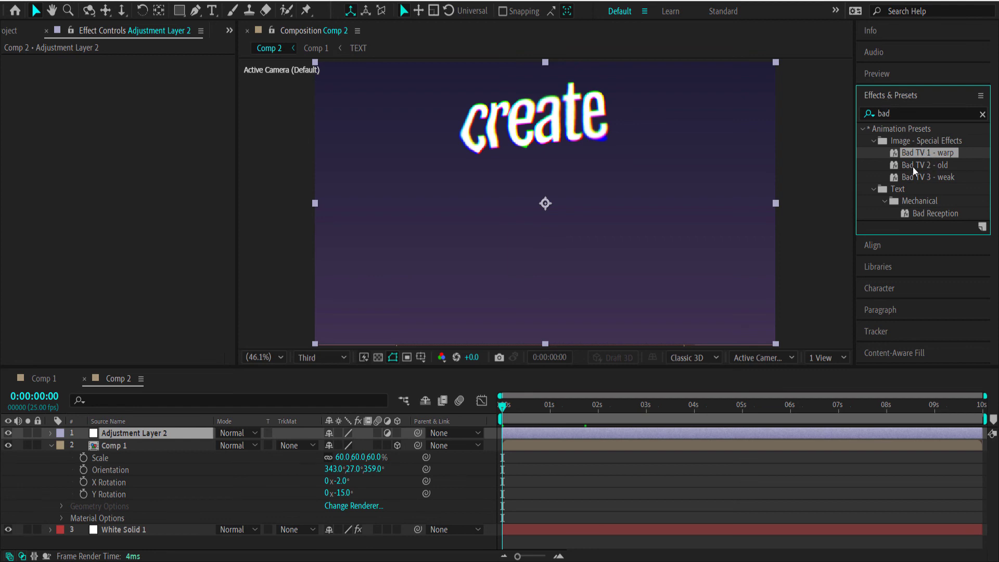
pyautogui.moveTo(929, 165); pyautogui.dragTo(488, 240)
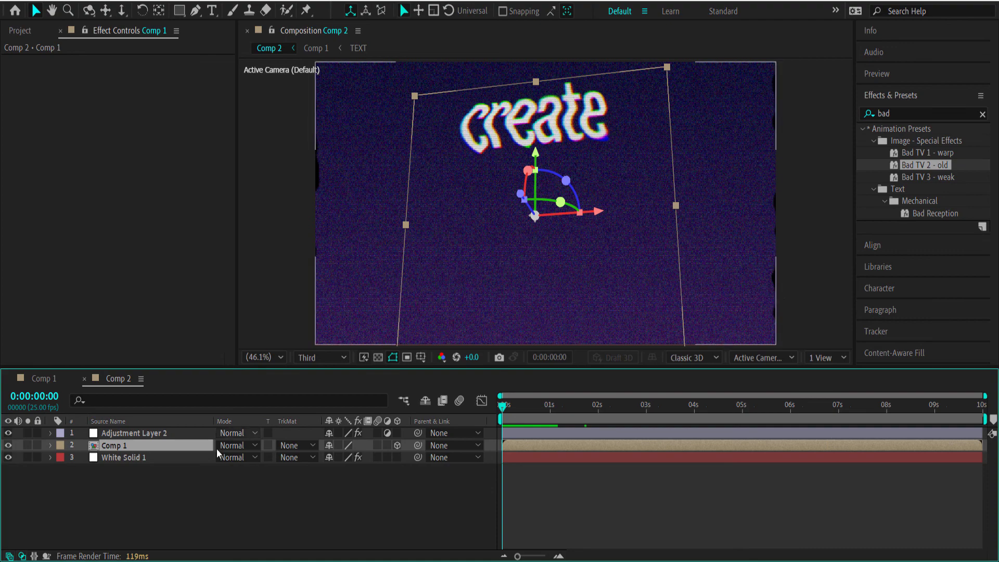
pyautogui.moveTo(154, 466); pyautogui.dragTo(118, 434)
# Pre-compose the three layers into Pre-comp 1 and scale it to 106%.
pyautogui.rightClick(118, 434)
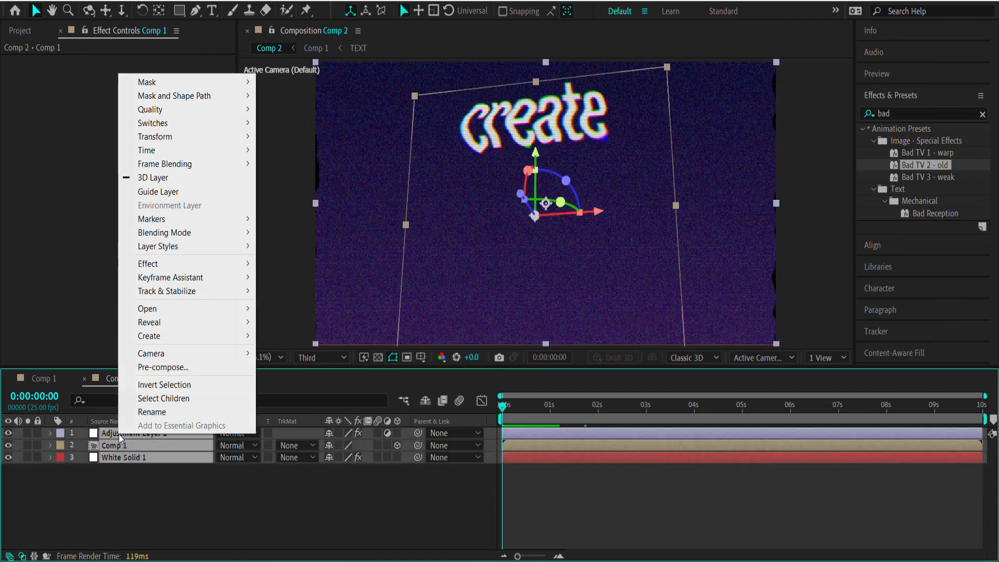
pyautogui.click(199, 368)
pyautogui.click(455, 325)
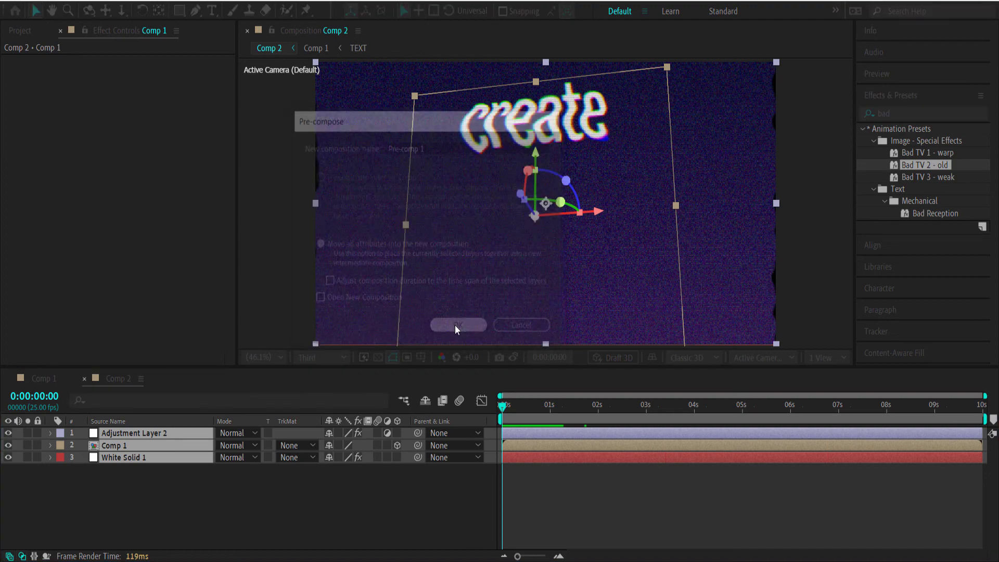
pyautogui.press('s')
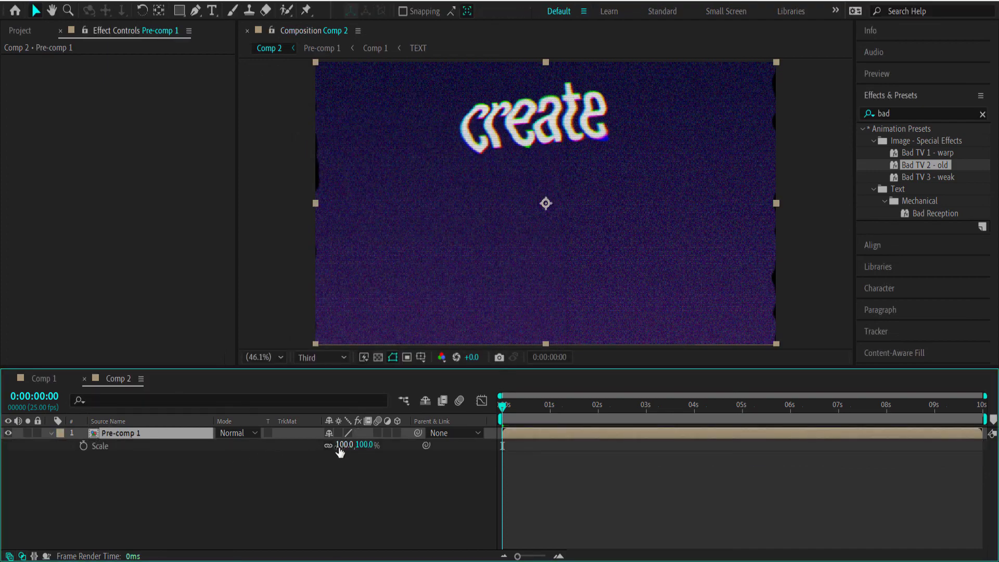
pyautogui.moveTo(339, 446); pyautogui.dragTo(342, 445)
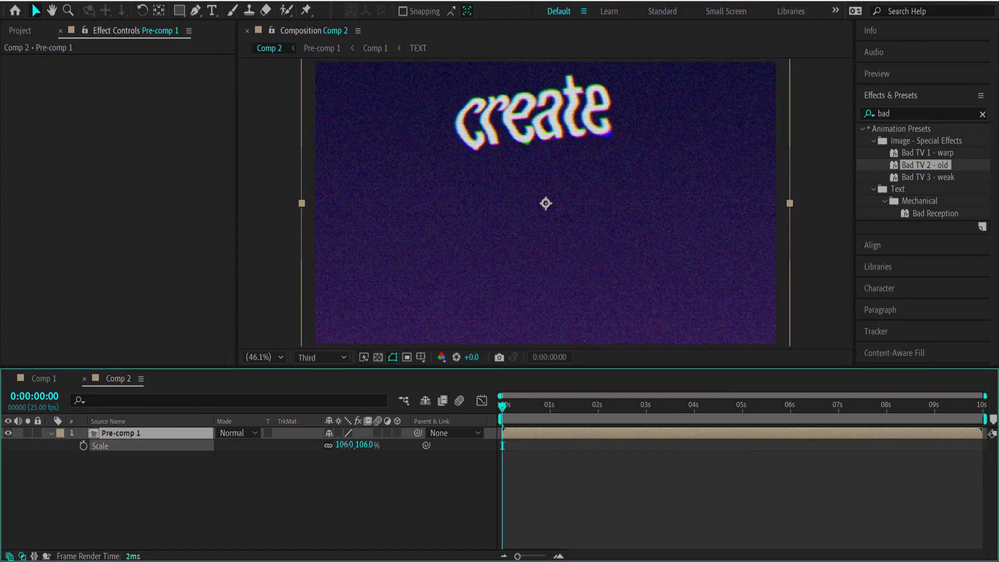
# Scrub through the timeline, including 0:00:01:15, to review the dripping glitch animation.
pyautogui.moveTo(506, 405); pyautogui.dragTo(545, 407)
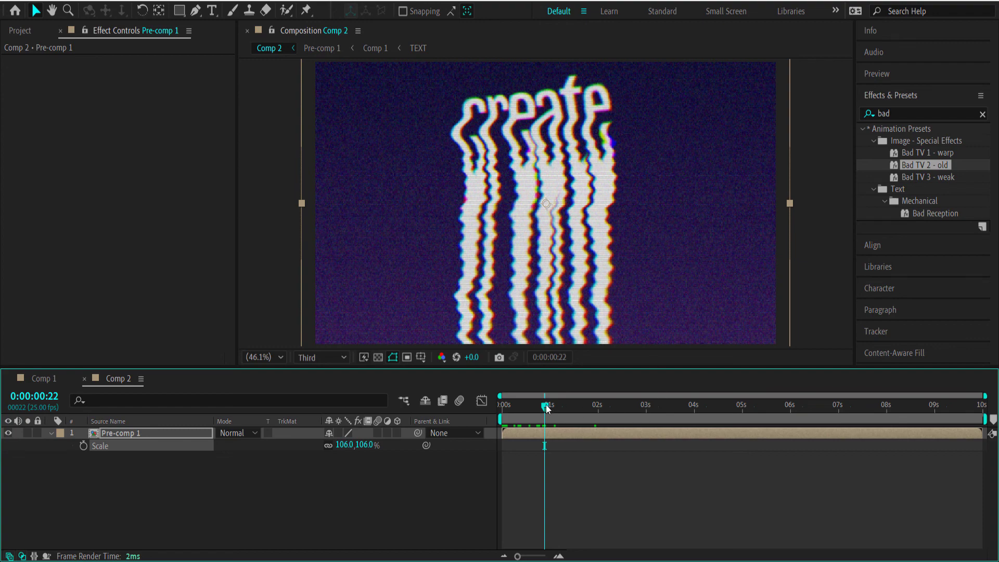
pyautogui.moveTo(545, 404); pyautogui.dragTo(579, 408)
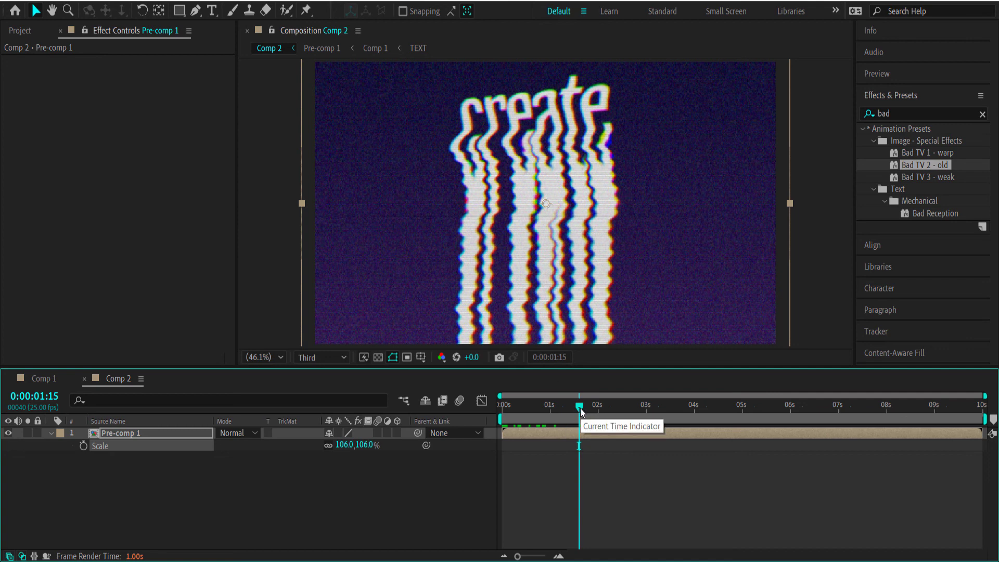
pyautogui.moveTo(580, 408); pyautogui.dragTo(741, 406)
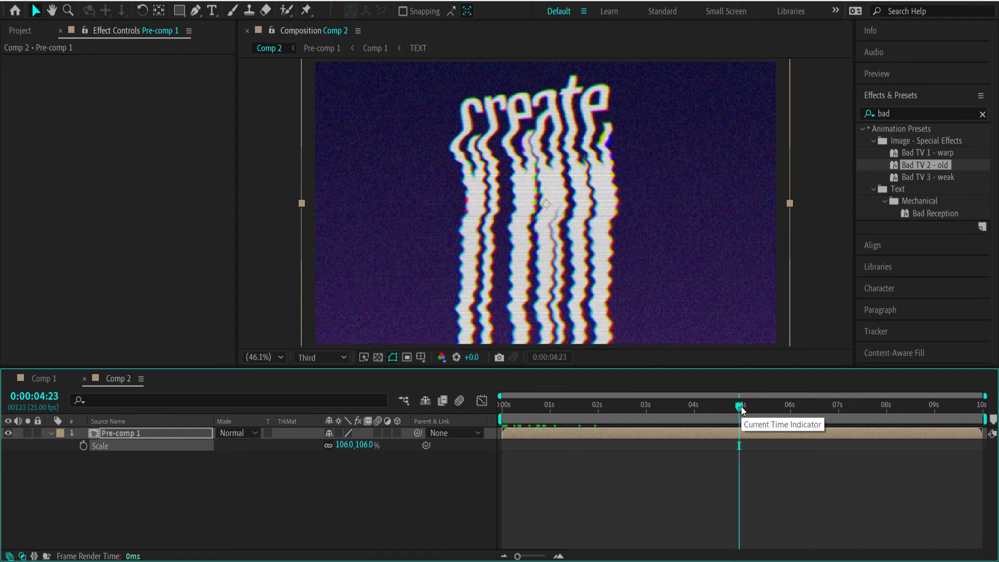